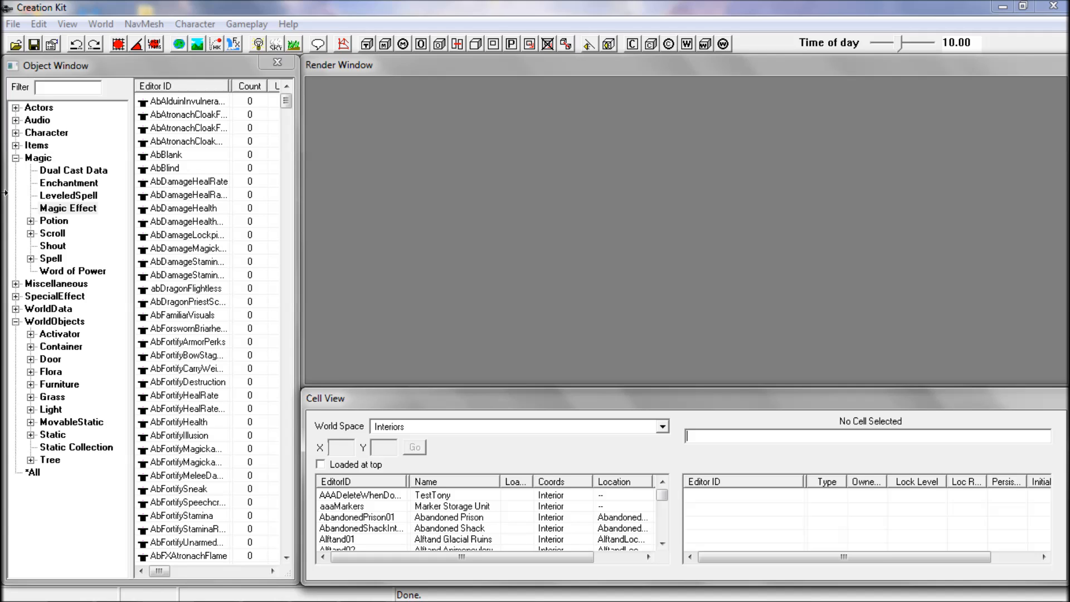
Create a new magic effect in the Magic Effect category
{"action": "left_click", "coordinate": [72, 210]}
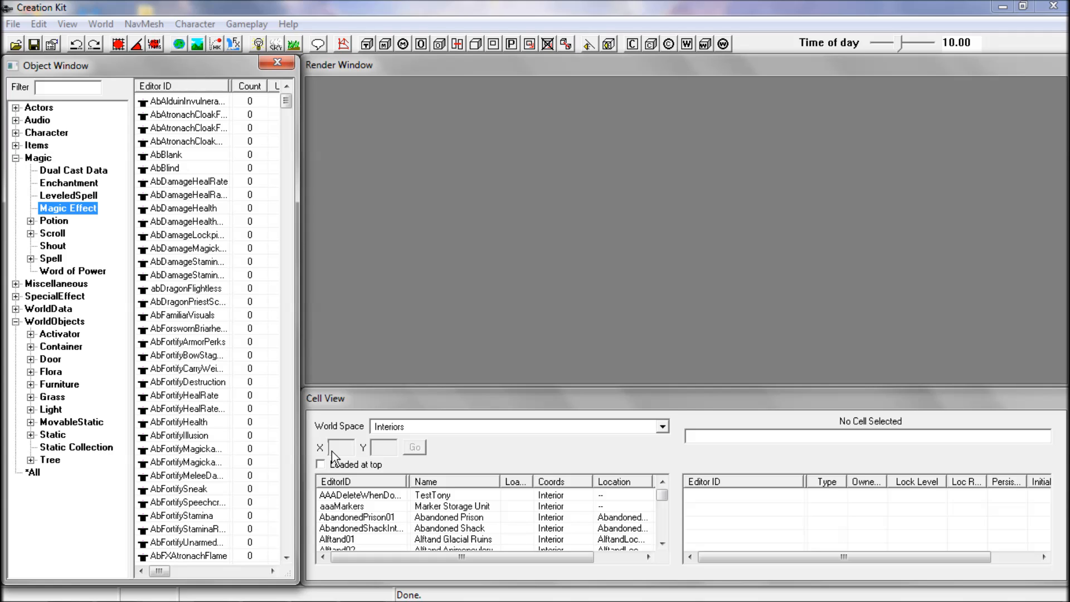
{"action": "left_click", "coordinate": [286, 558]}
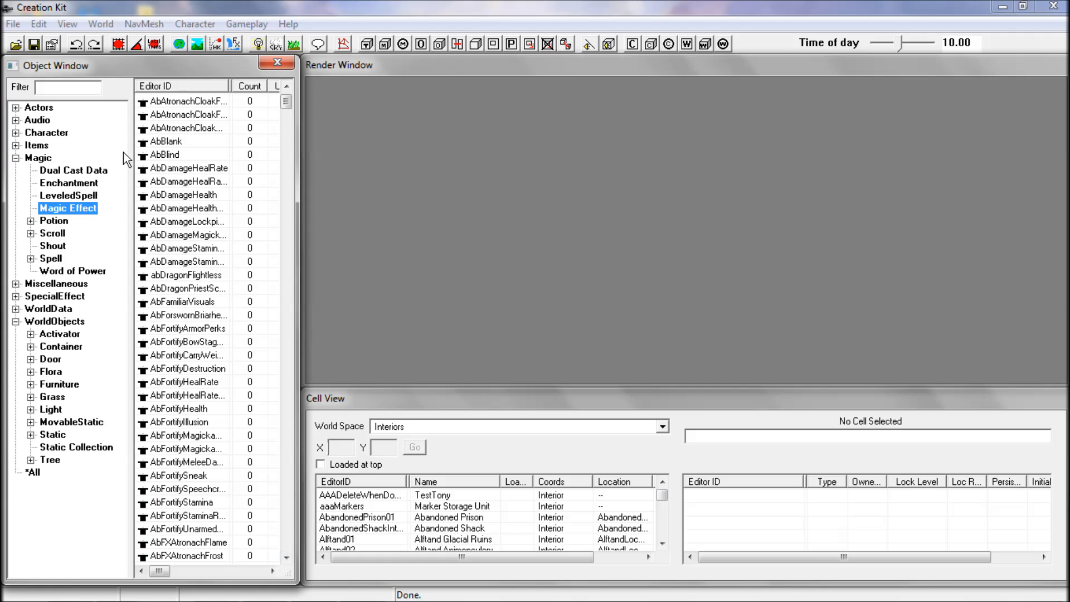
{"action": "right_click", "coordinate": [193, 195]}
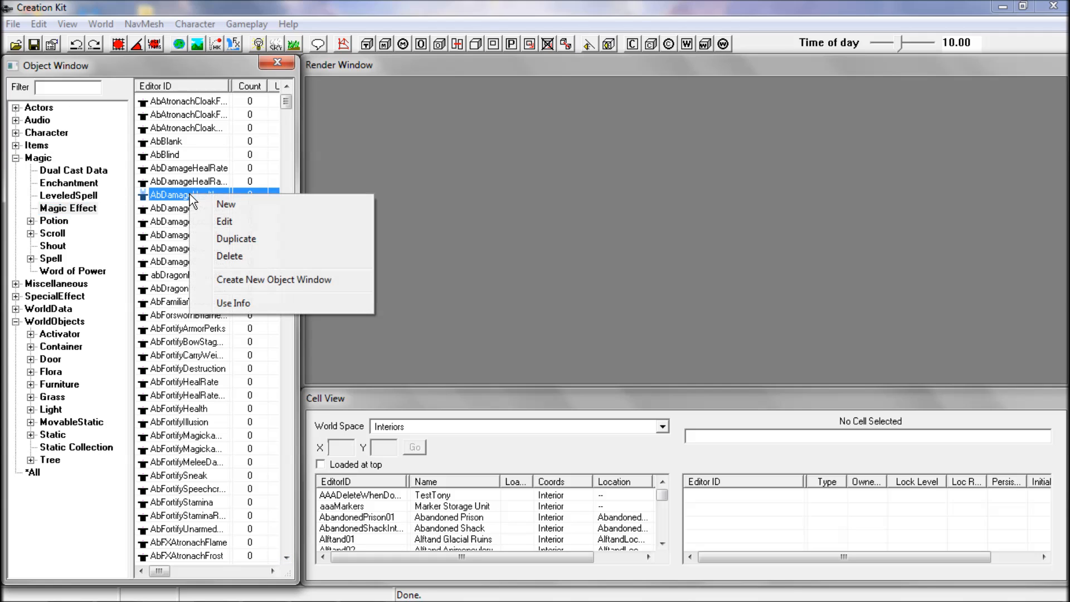
{"action": "left_click", "coordinate": [241, 213]}
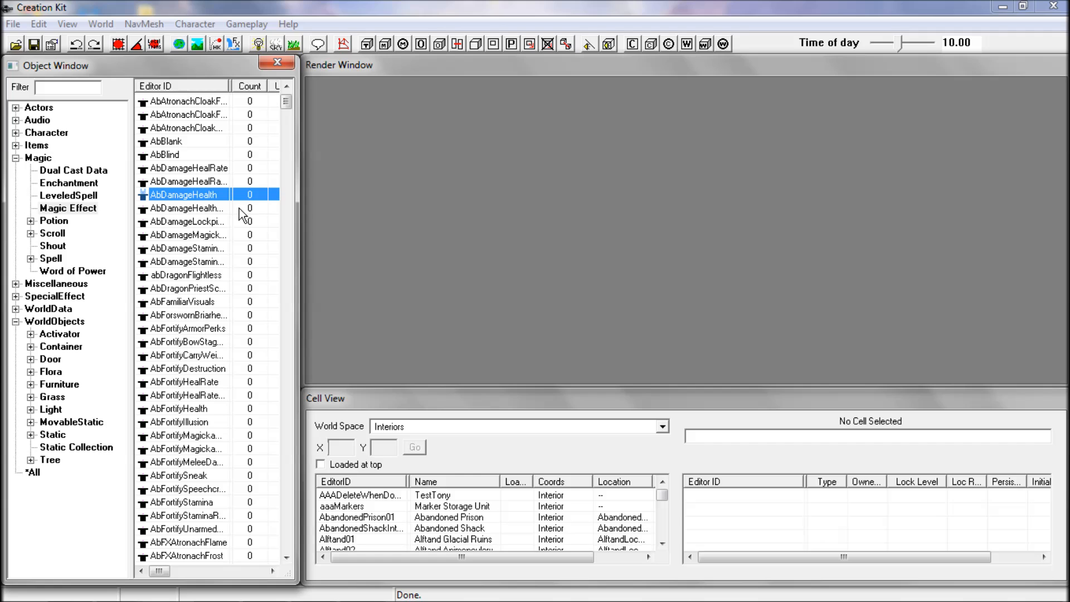
Set the new effect's ID to zFireBeamEffect and its name to FireBeamEffect
{"action": "type", "text": "zFire"}
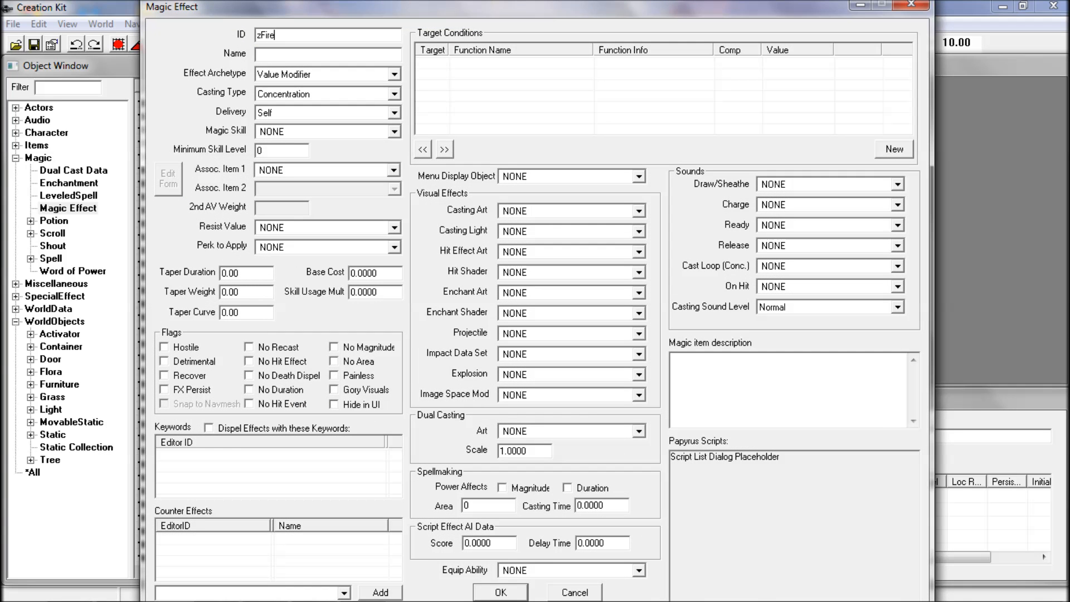
{"action": "type", "text": "BeamEff"}
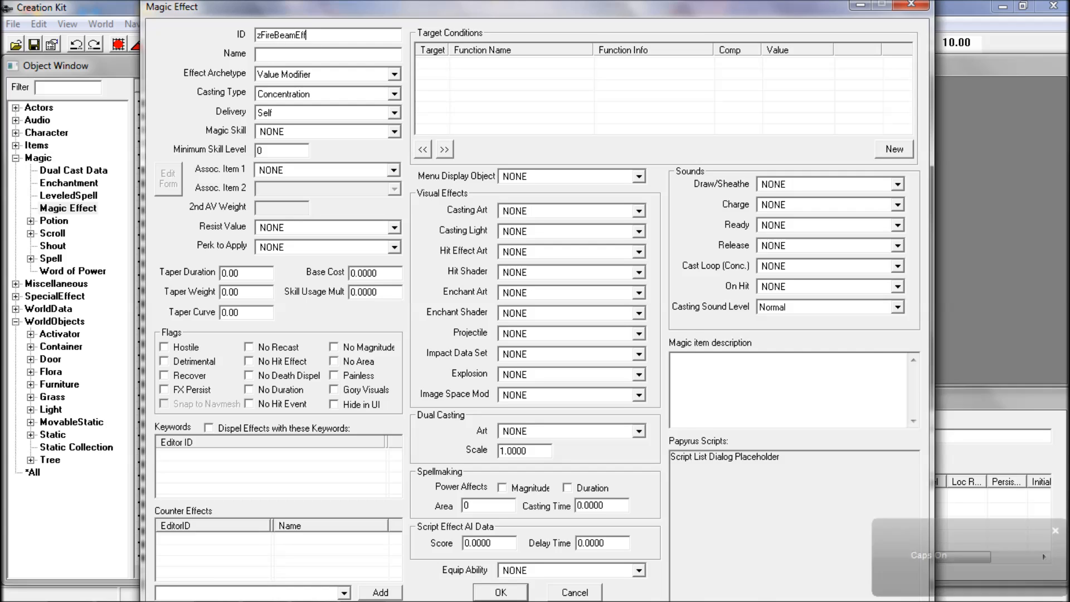
{"action": "type", "text": "ect"}
{"action": "key", "text": "Tab"}
{"action": "type", "text": "F"}
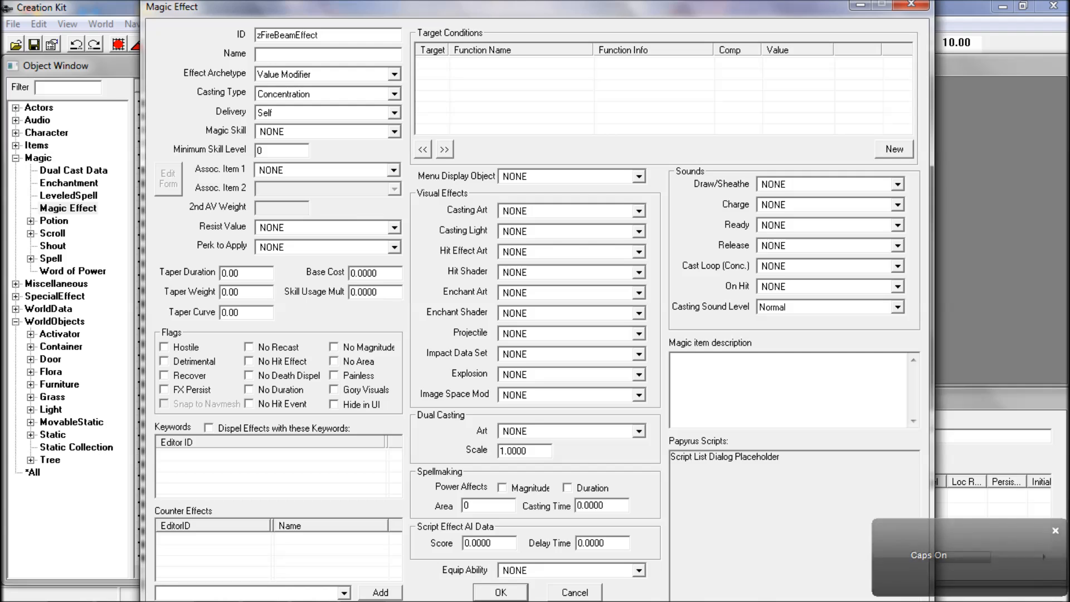
{"action": "key", "text": "Caps_Lock"}
{"action": "type", "text": "ireB"}
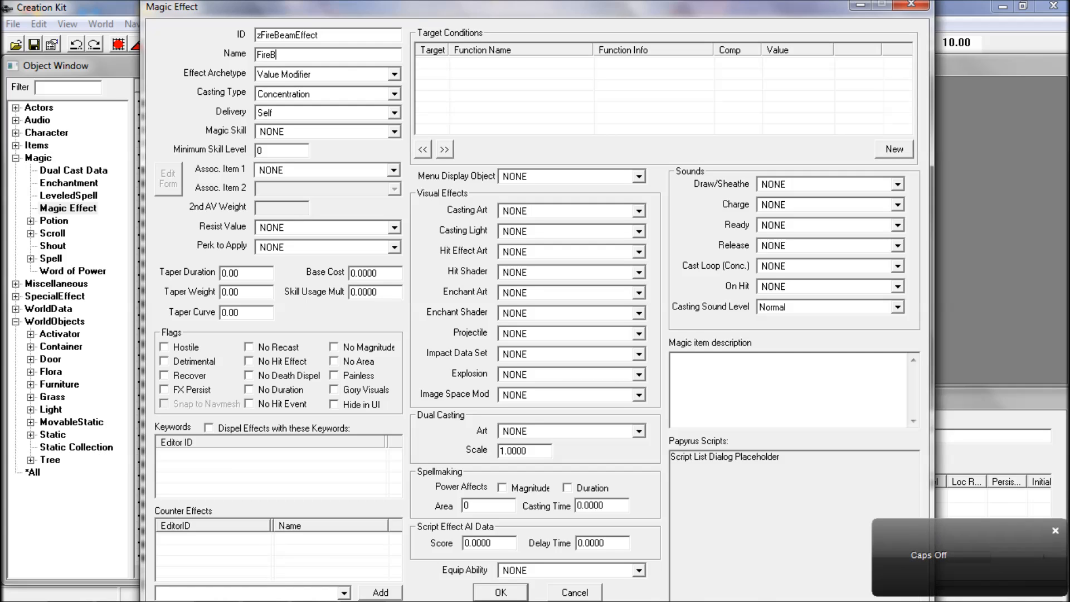
{"action": "type", "text": "eamEffect"}
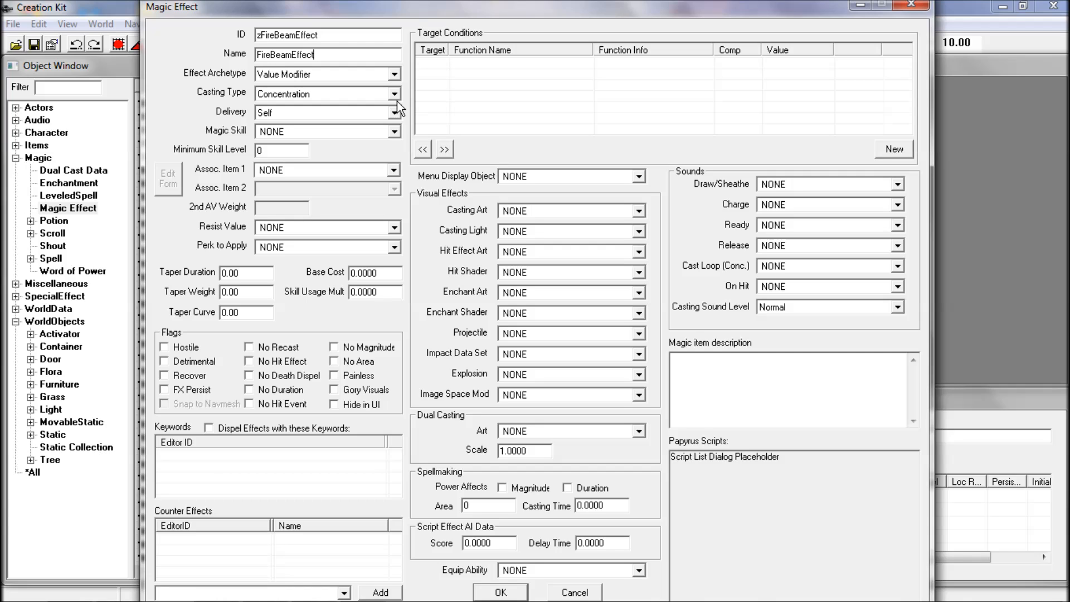
Set the effect's delivery to Aimed and its magic skill to Destruction with a minimum skill level of 0
{"action": "left_click", "coordinate": [394, 114]}
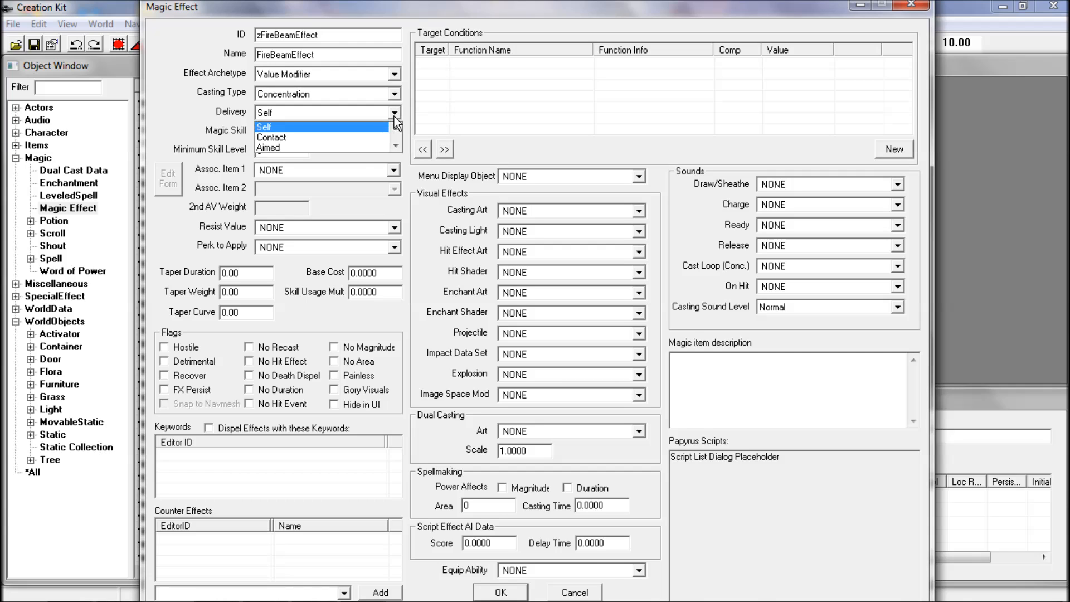
{"action": "left_click", "coordinate": [334, 147]}
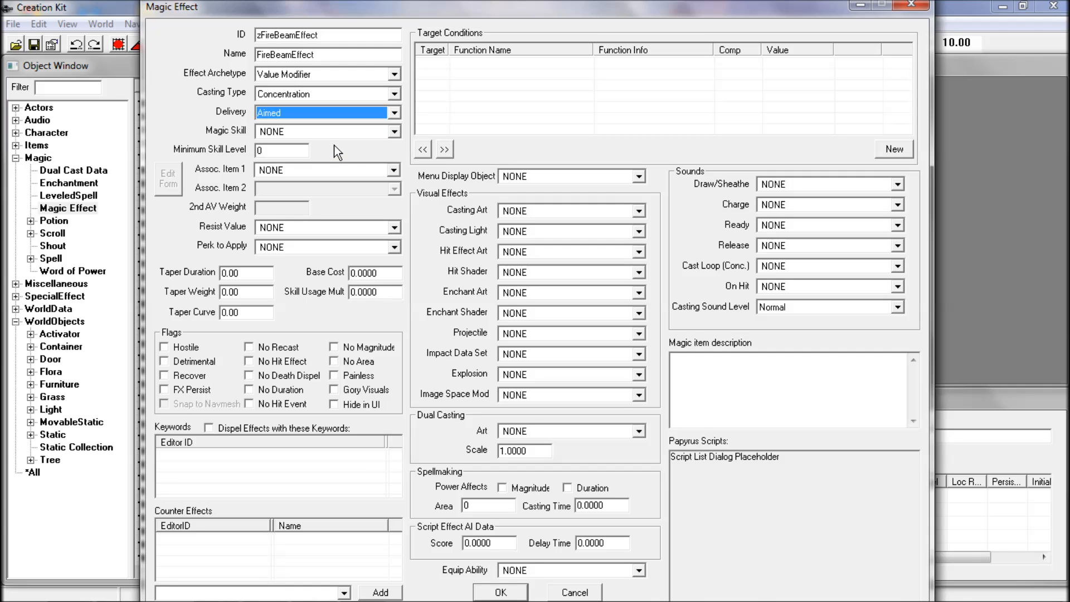
{"action": "left_click", "coordinate": [395, 132]}
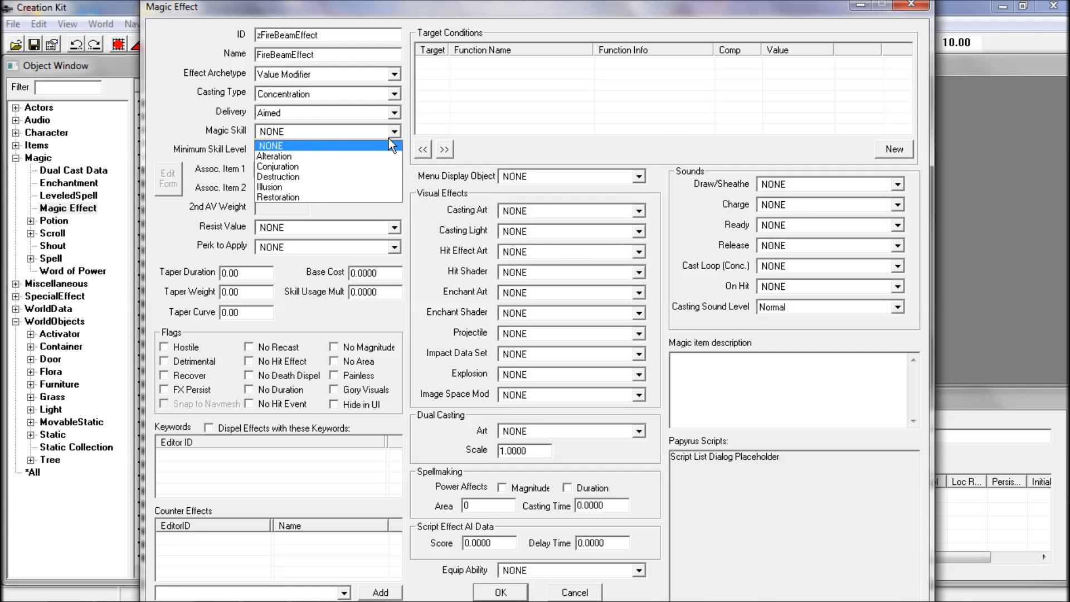
{"action": "left_click", "coordinate": [308, 178]}
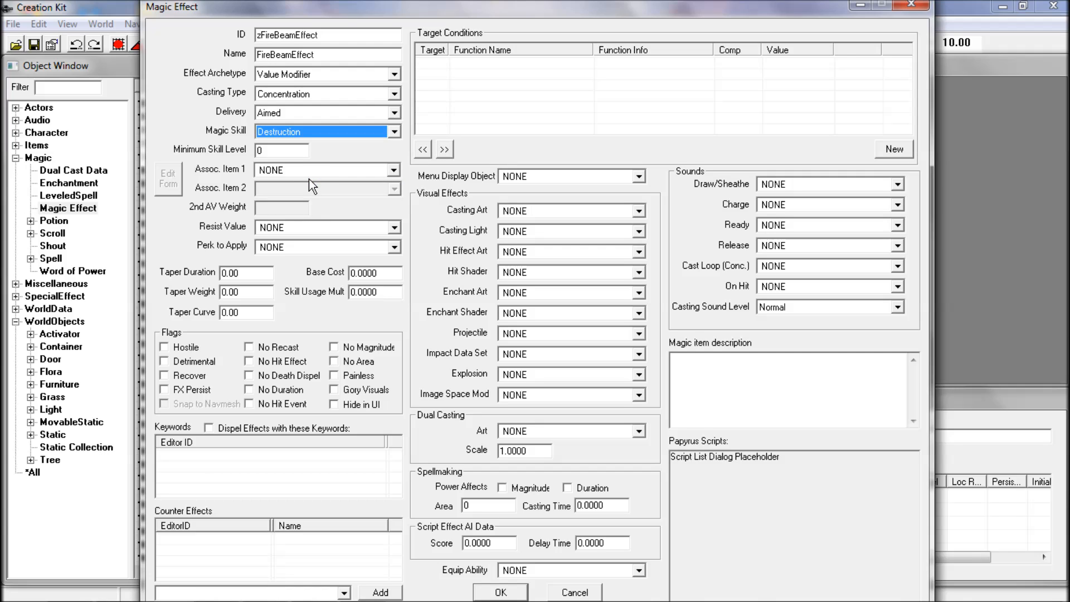
{"action": "key", "text": "Tab"}
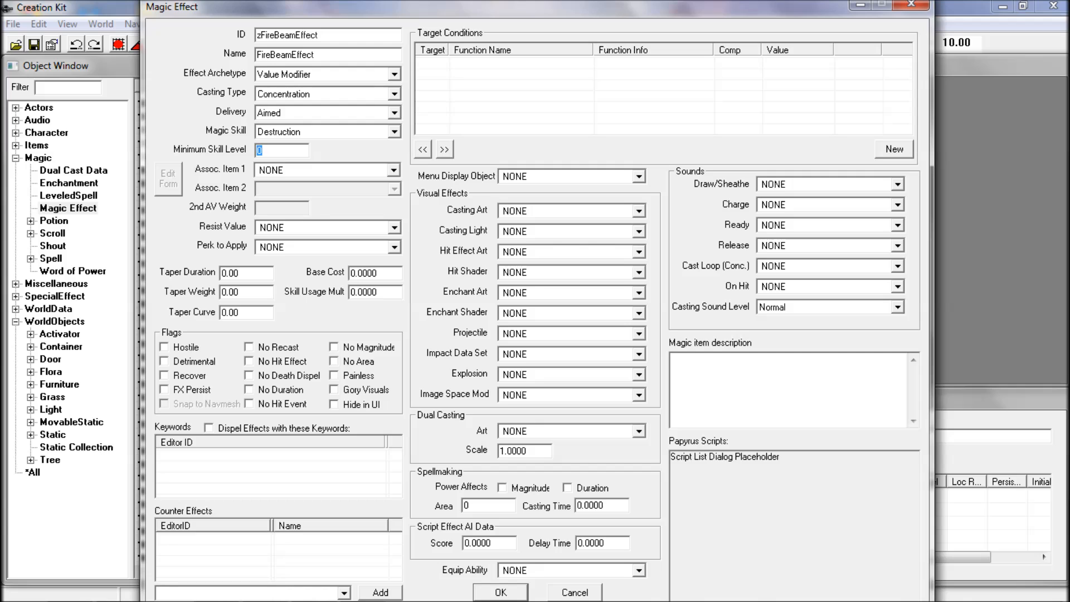
{"action": "type", "text": "0"}
Set the effect's first associated item to Health
{"action": "left_click", "coordinate": [389, 172]}
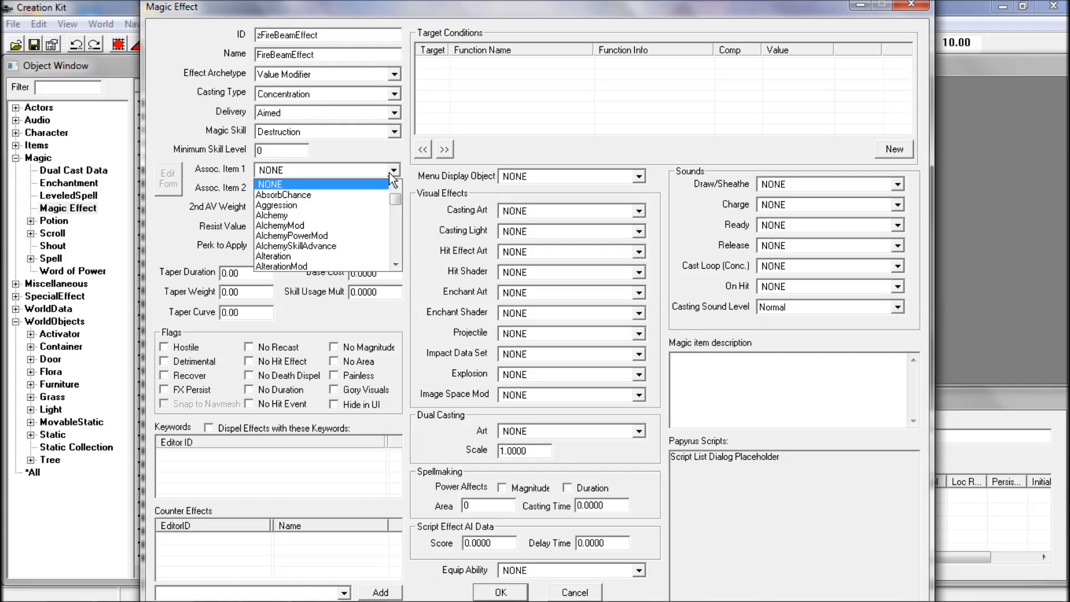
{"action": "left_click", "coordinate": [389, 172]}
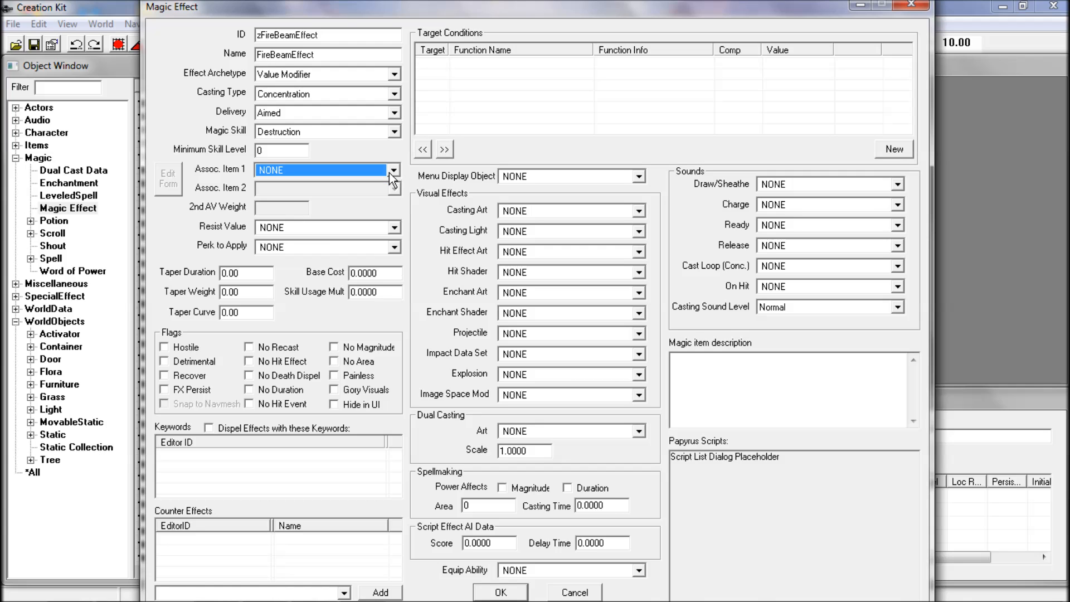
{"action": "left_click", "coordinate": [389, 173]}
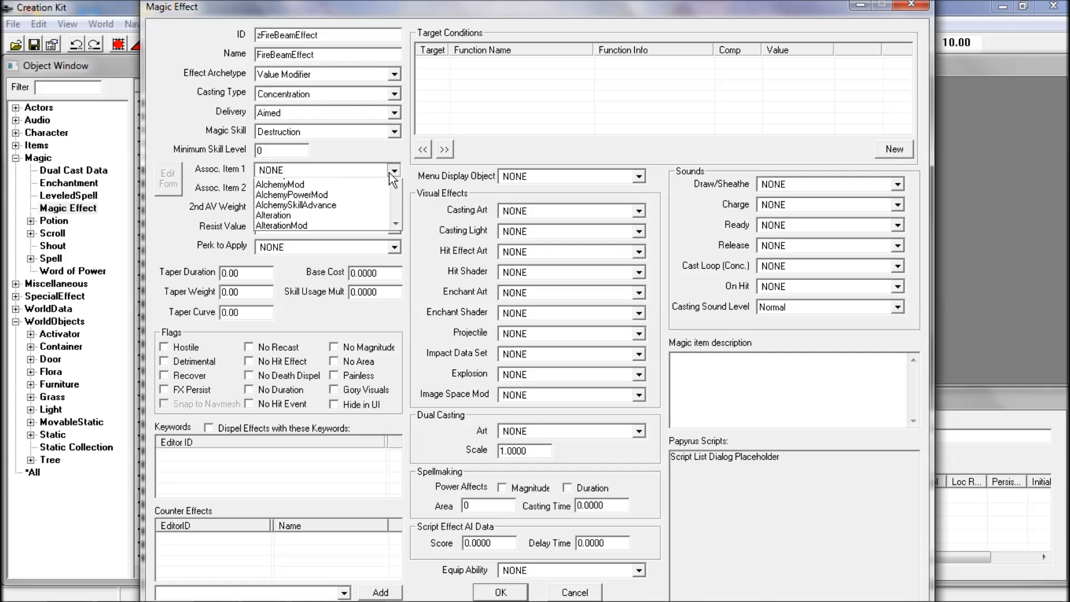
{"action": "scroll", "coordinate": [363, 213], "scroll_direction": "down", "scroll_amount": 8}
{"action": "scroll", "coordinate": [363, 213], "scroll_direction": "down", "scroll_amount": 3}
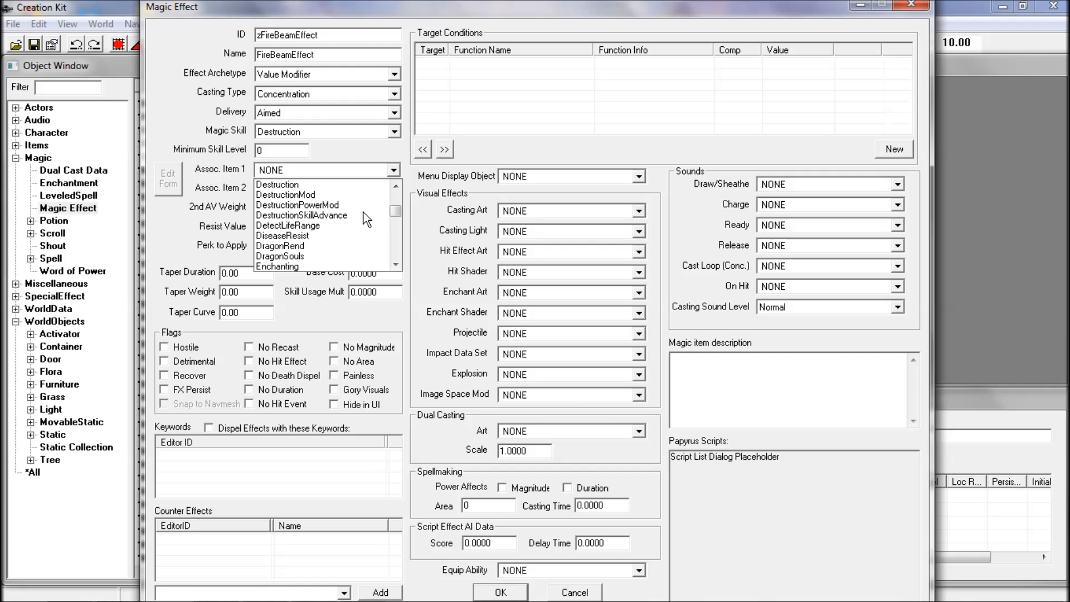
{"action": "scroll", "coordinate": [365, 219], "scroll_direction": "down", "scroll_amount": 6}
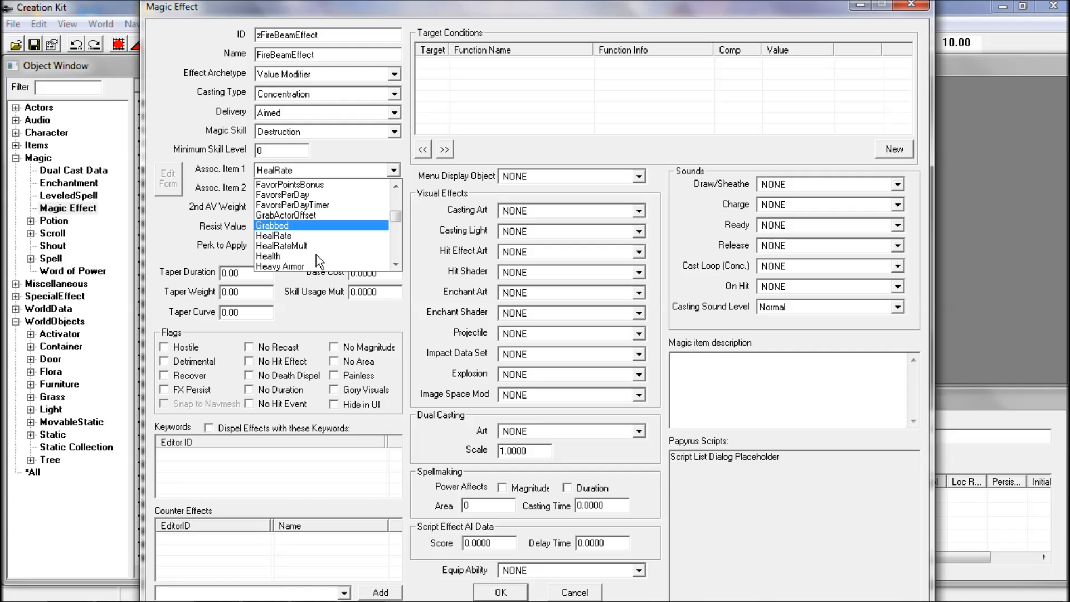
{"action": "scroll", "coordinate": [315, 255], "scroll_direction": "down", "scroll_amount": 1}
{"action": "left_click", "coordinate": [292, 222]}
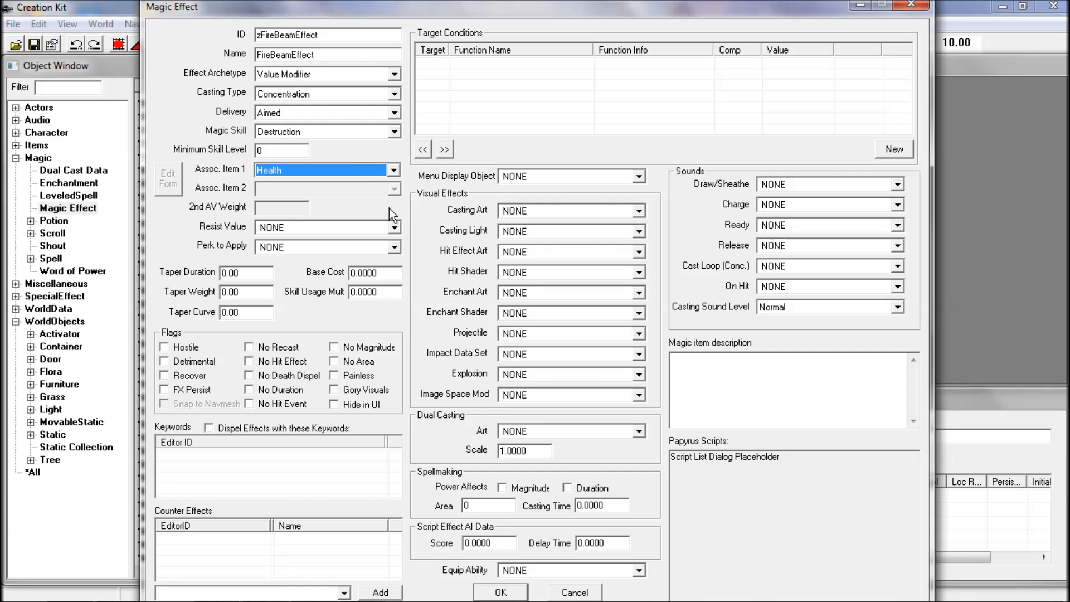
Set the resist value to Resist Fire and enable the Hostile, Detrimental, No Area and No Duration flags
{"action": "left_click", "coordinate": [396, 227]}
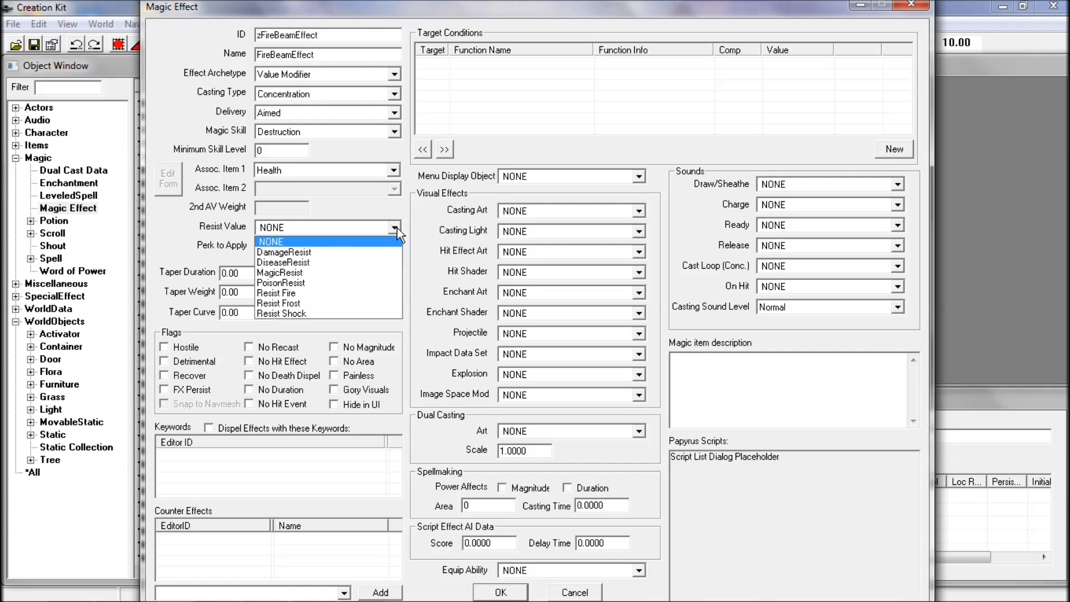
{"action": "left_click", "coordinate": [305, 293]}
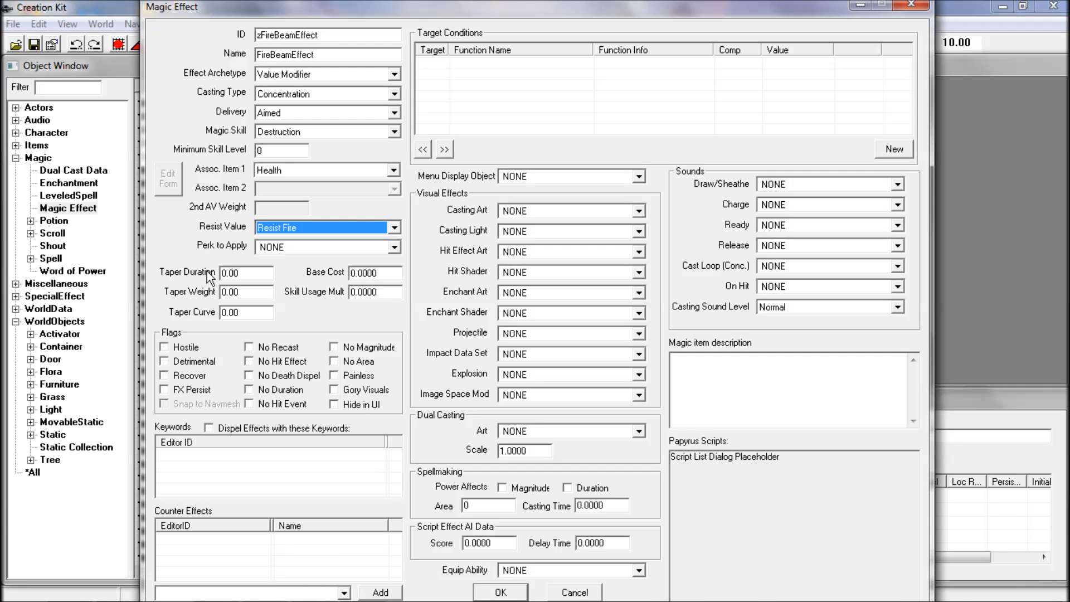
{"action": "left_click", "coordinate": [165, 347]}
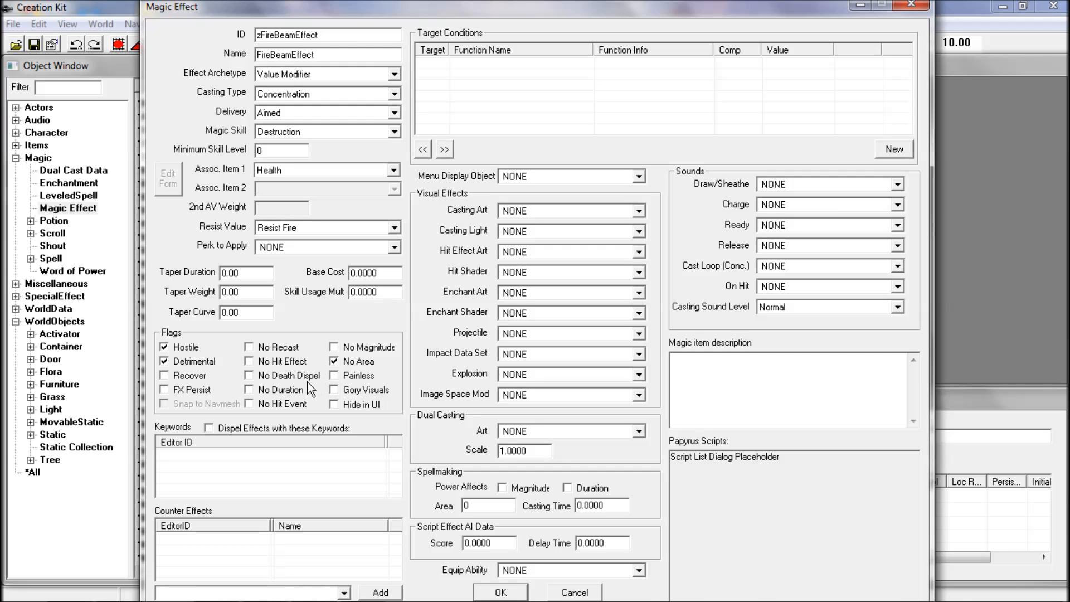
{"action": "left_click", "coordinate": [249, 390]}
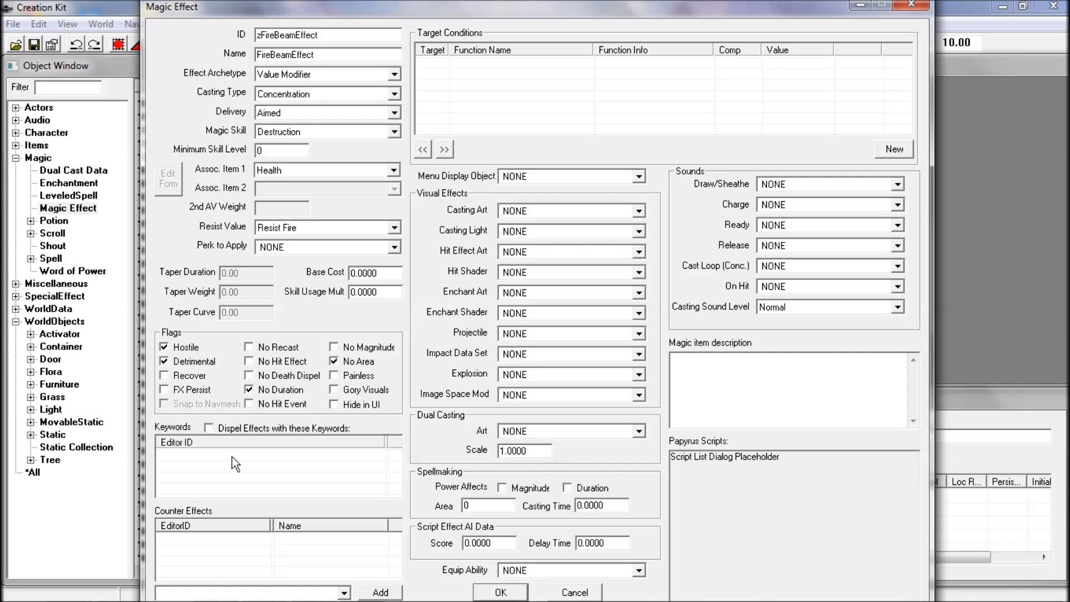
{"action": "left_click", "coordinate": [636, 178]}
{"action": "left_click", "coordinate": [634, 180]}
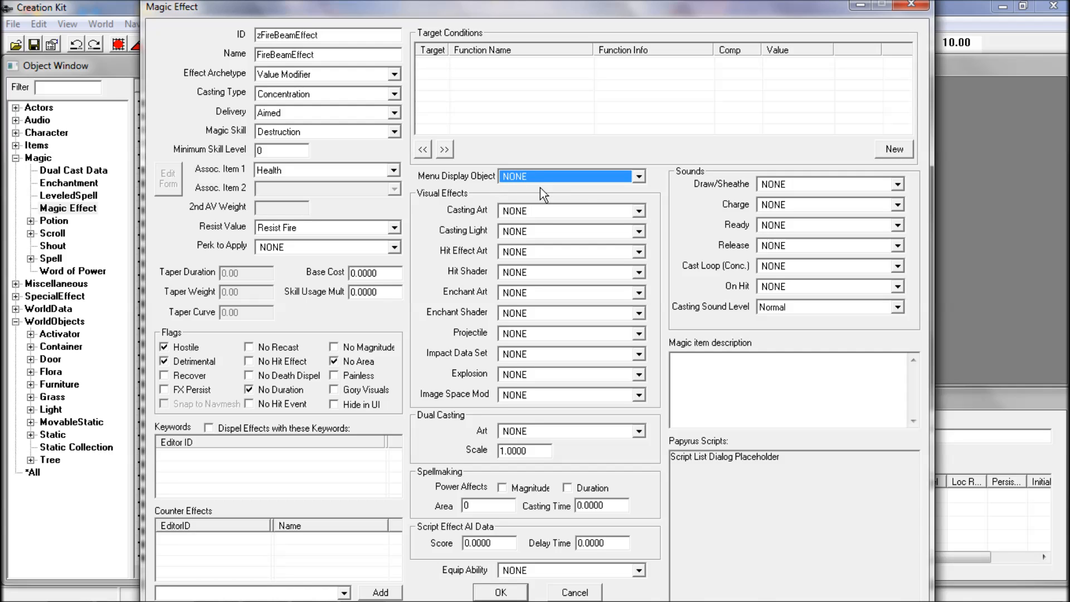
{"action": "left_click", "coordinate": [639, 212]}
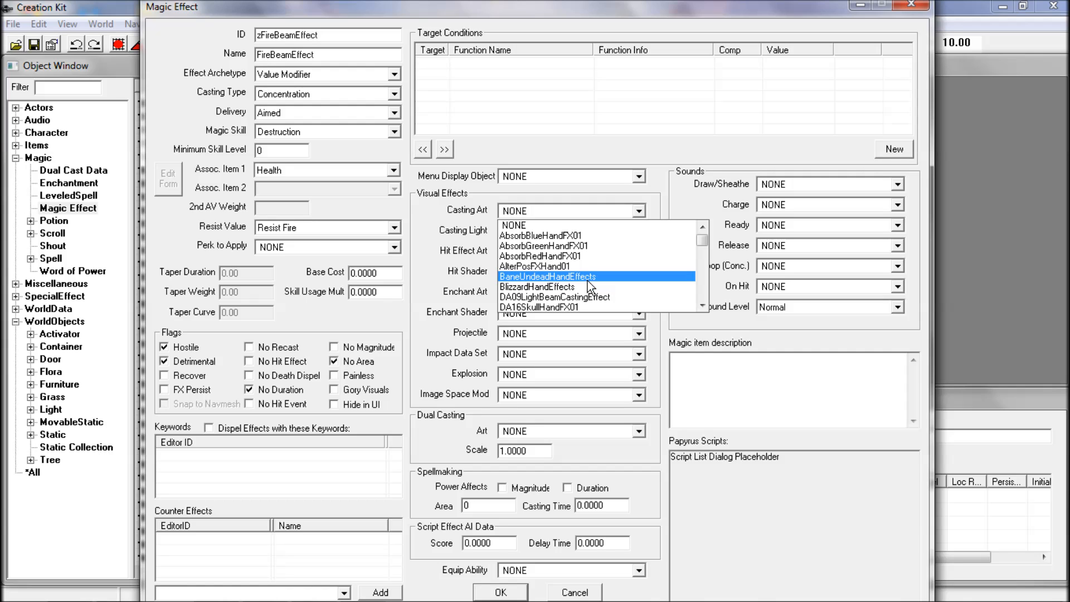
{"action": "scroll", "coordinate": [587, 280], "scroll_direction": "down", "scroll_amount": 1}
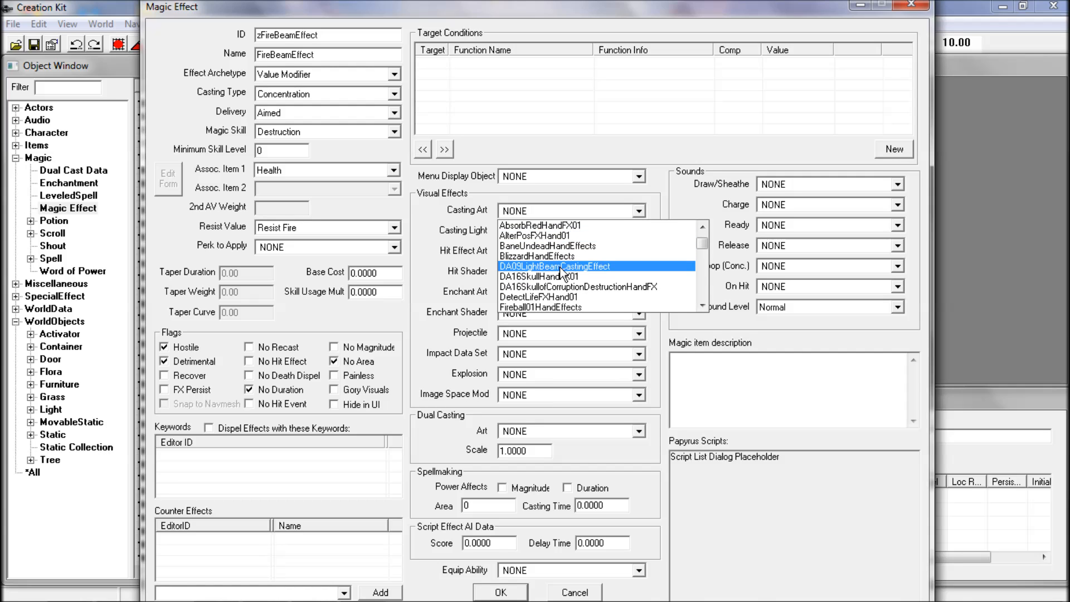
{"action": "scroll", "coordinate": [563, 267], "scroll_direction": "down", "scroll_amount": 1}
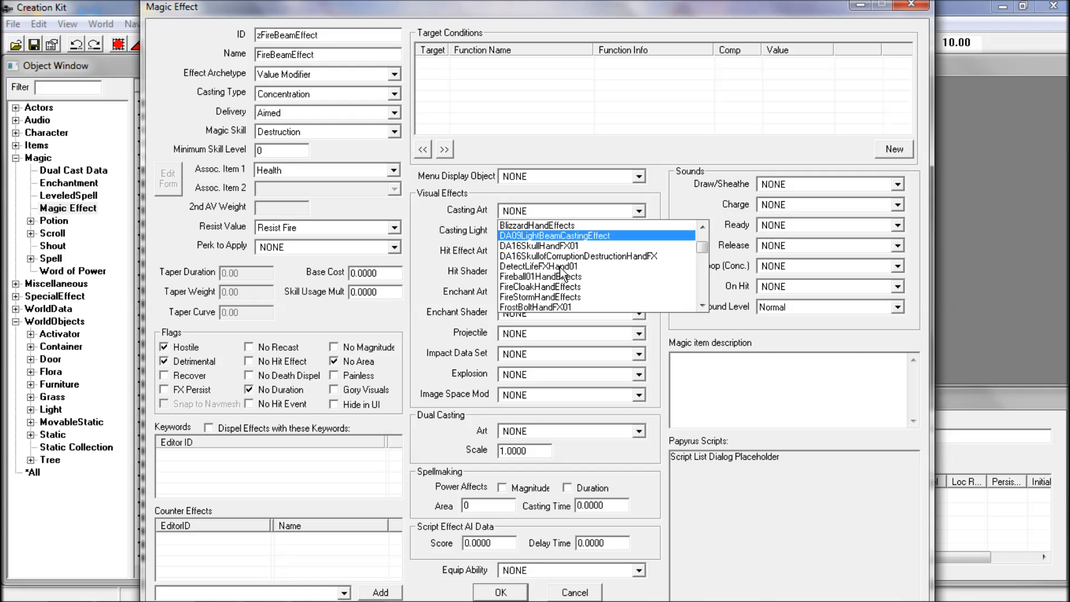
{"action": "left_click", "coordinate": [437, 257]}
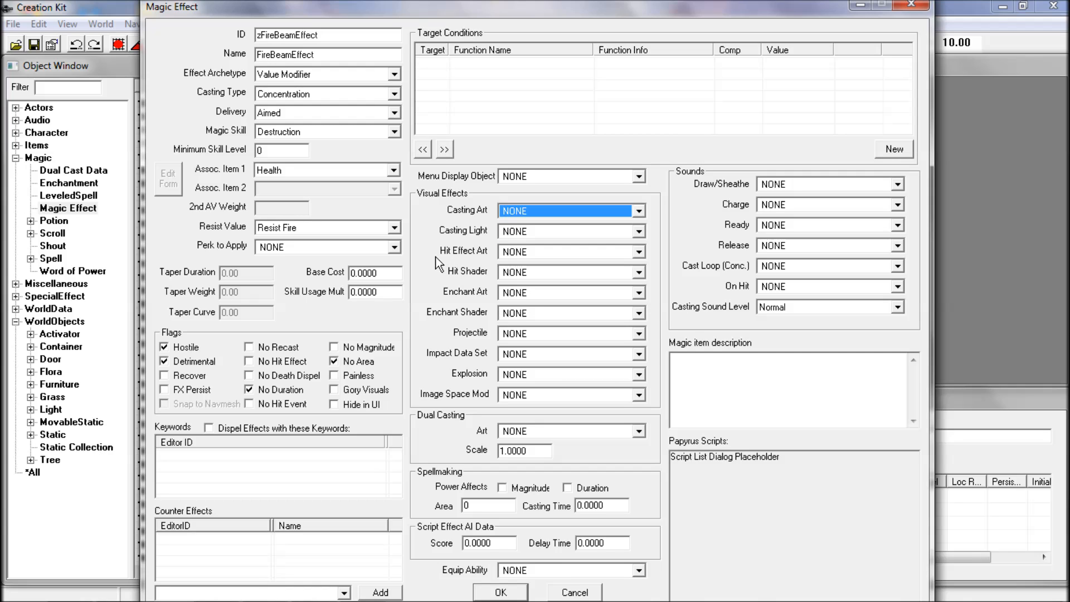
Set the magic effect's projectile to DA09BeamProjectile
{"action": "left_click", "coordinate": [638, 334]}
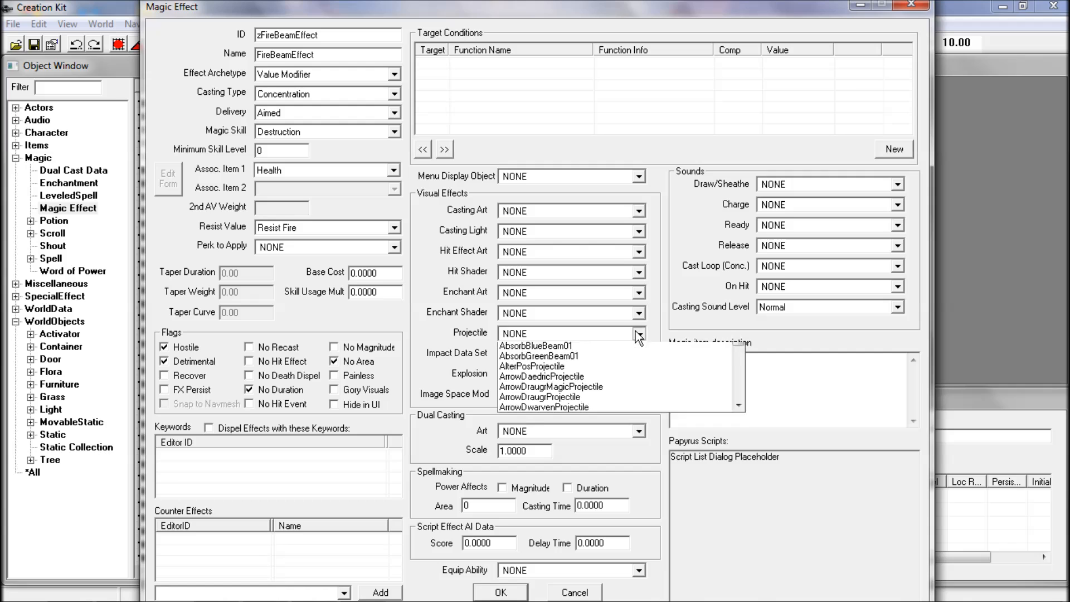
{"action": "scroll", "coordinate": [601, 369], "scroll_direction": "down", "scroll_amount": 2}
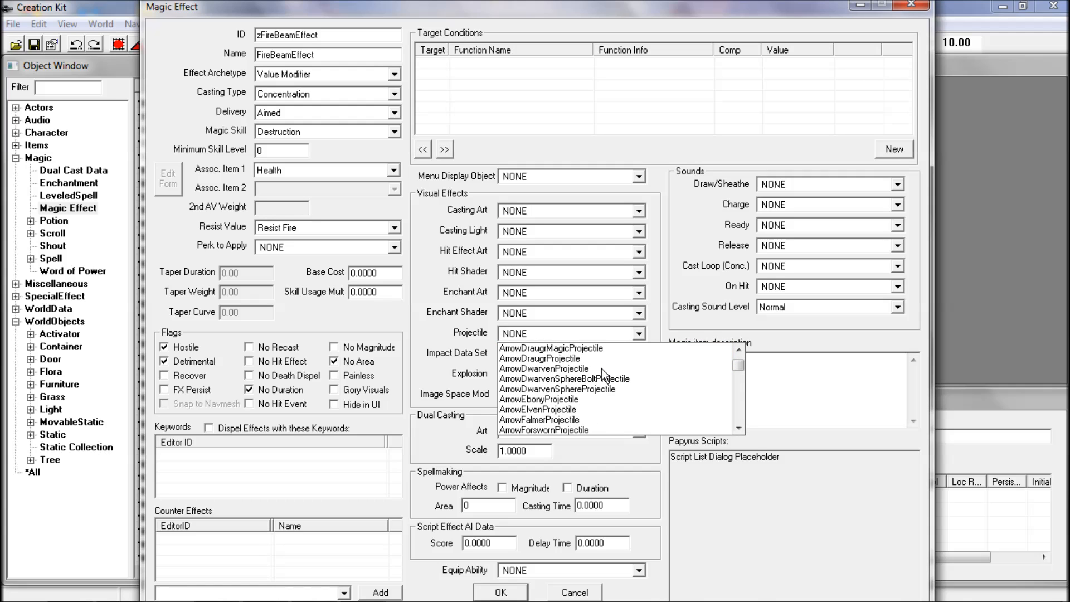
{"action": "scroll", "coordinate": [601, 368], "scroll_direction": "up", "scroll_amount": 3}
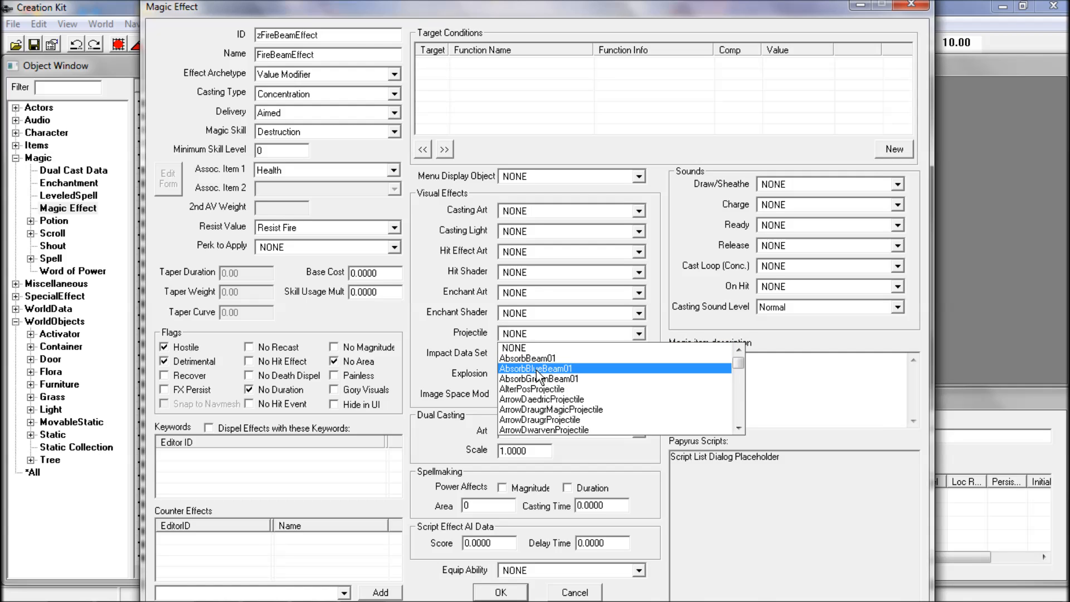
{"action": "scroll", "coordinate": [586, 374], "scroll_direction": "down", "scroll_amount": 2}
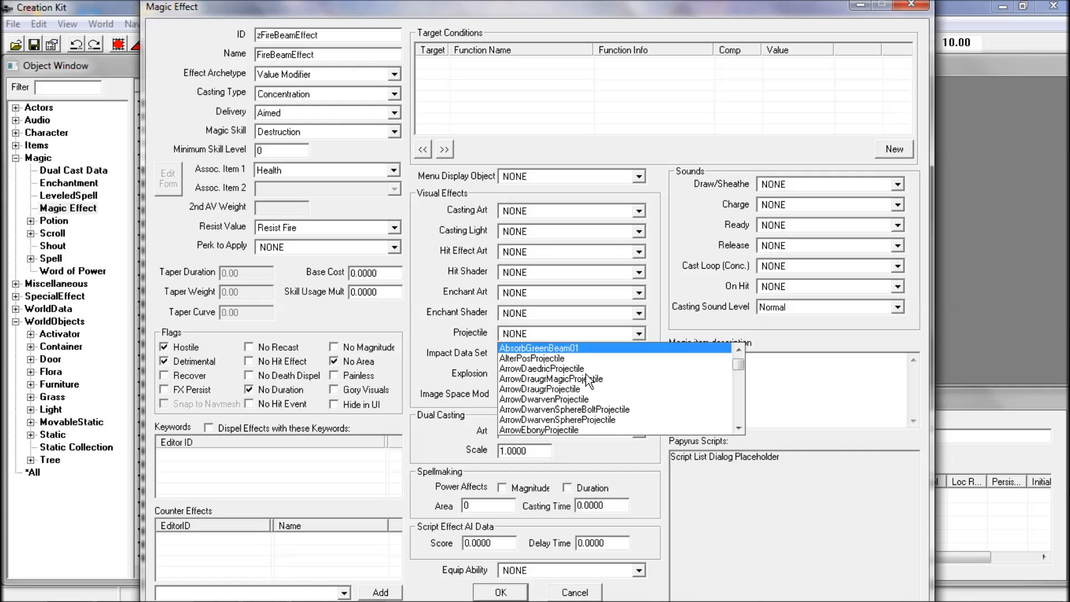
{"action": "scroll", "coordinate": [586, 374], "scroll_direction": "down", "scroll_amount": 3}
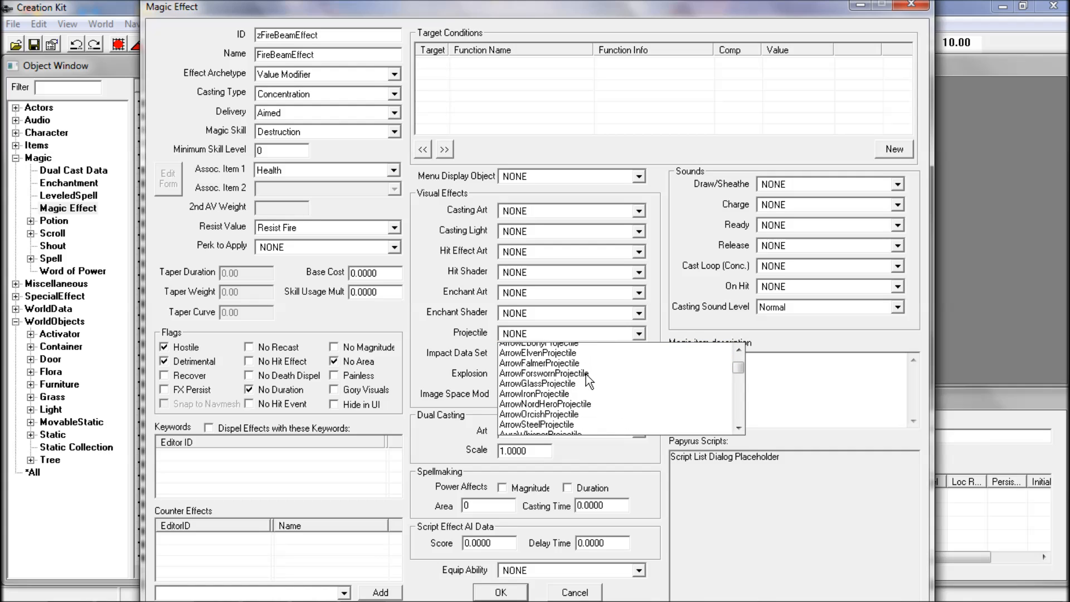
{"action": "scroll", "coordinate": [584, 378], "scroll_direction": "down", "scroll_amount": 1}
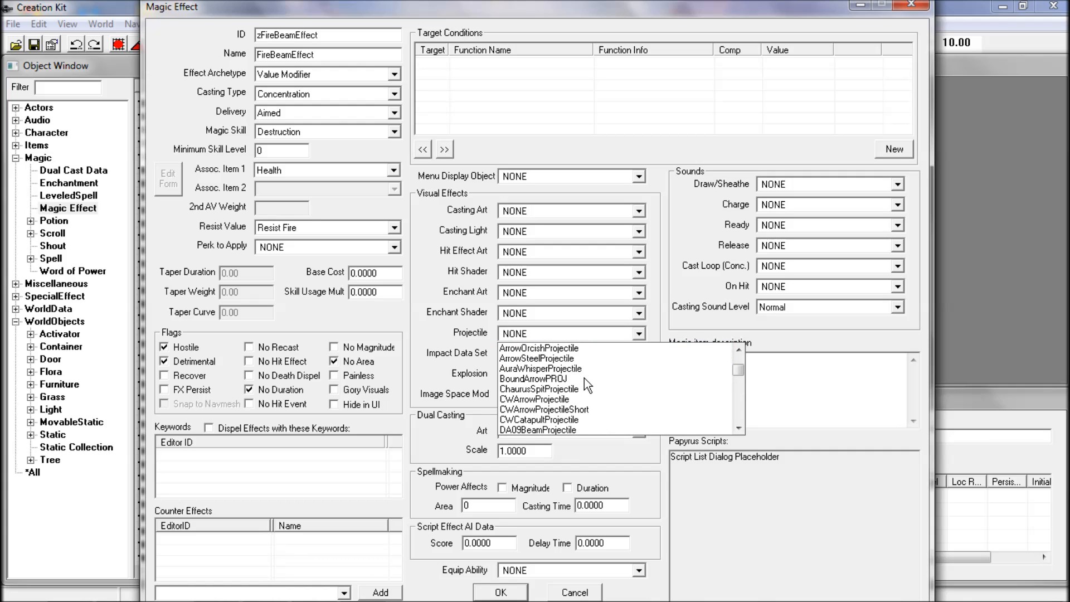
{"action": "scroll", "coordinate": [584, 377], "scroll_direction": "down", "scroll_amount": 1}
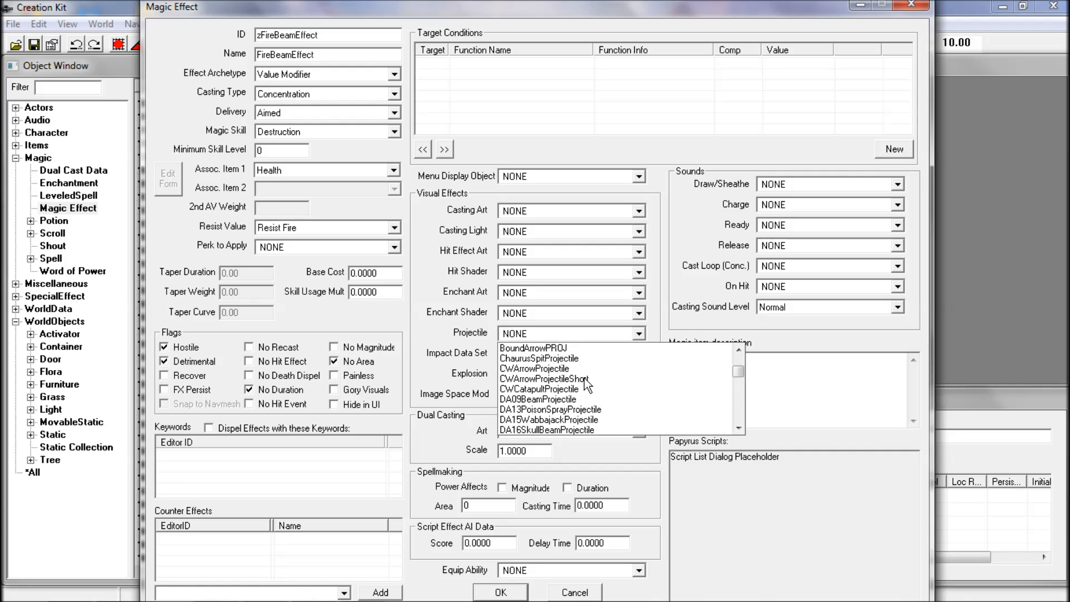
{"action": "scroll", "coordinate": [584, 370], "scroll_direction": "down", "scroll_amount": 1}
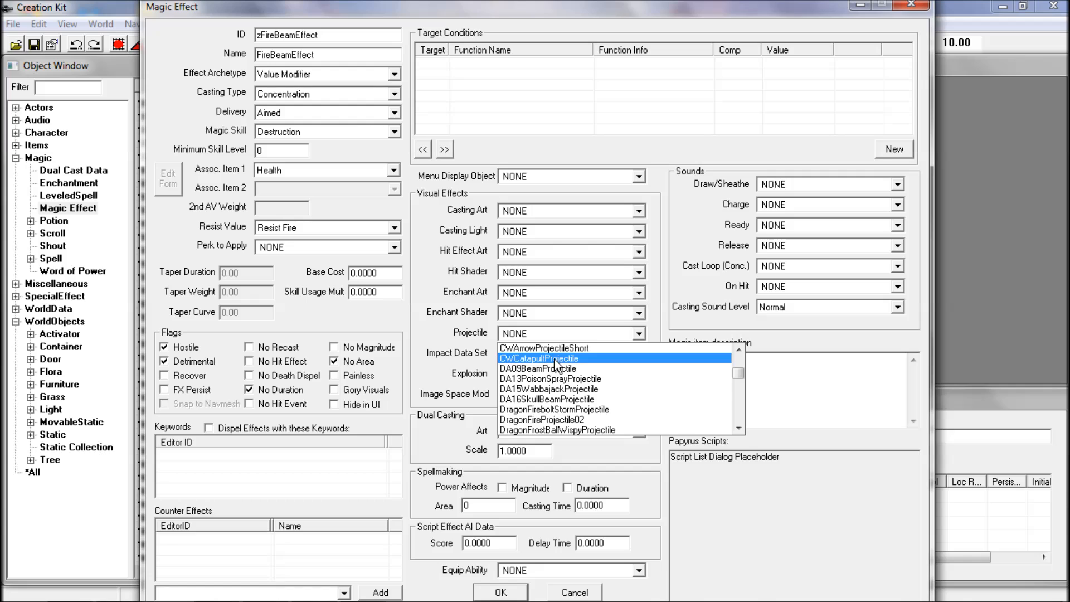
{"action": "left_click", "coordinate": [545, 368]}
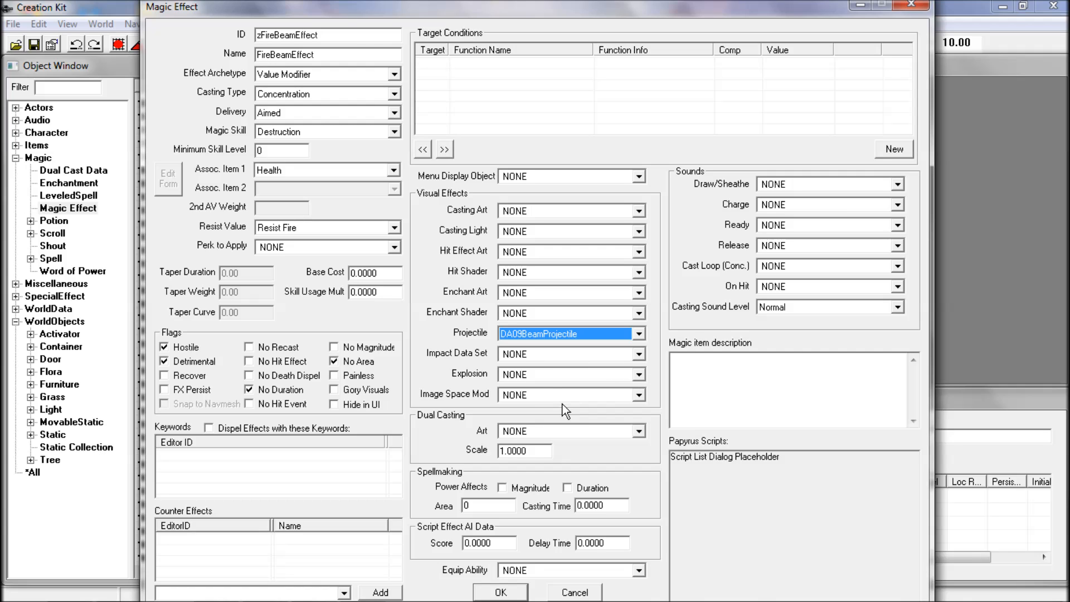
Set the effect's impact data set to MAGFlames01ImpactSet
{"action": "left_click", "coordinate": [639, 355]}
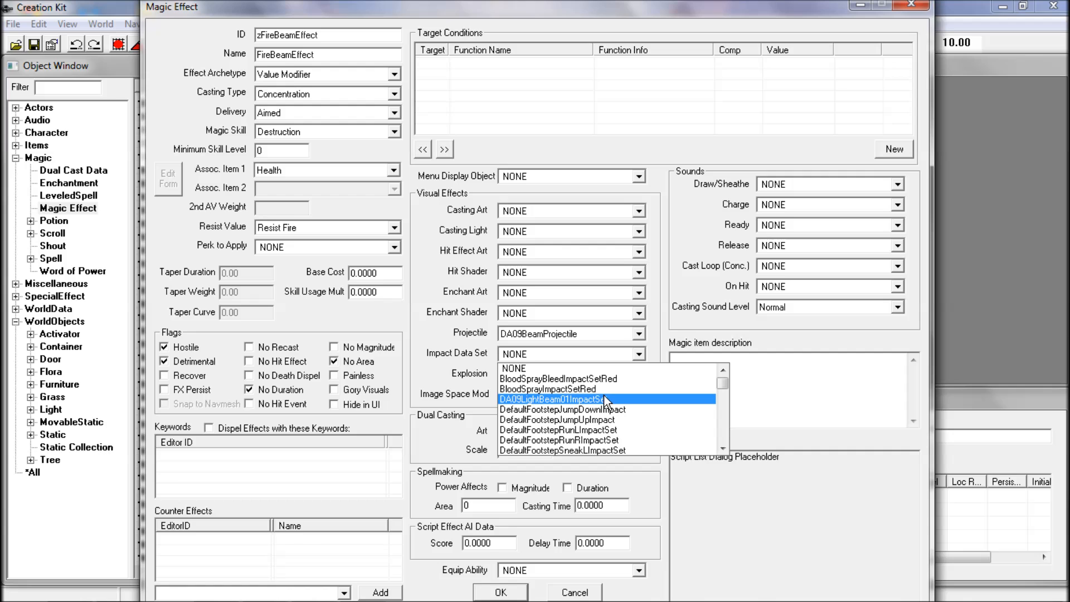
{"action": "scroll", "coordinate": [605, 397], "scroll_direction": "down", "scroll_amount": 4}
{"action": "scroll", "coordinate": [606, 402], "scroll_direction": "down", "scroll_amount": 8}
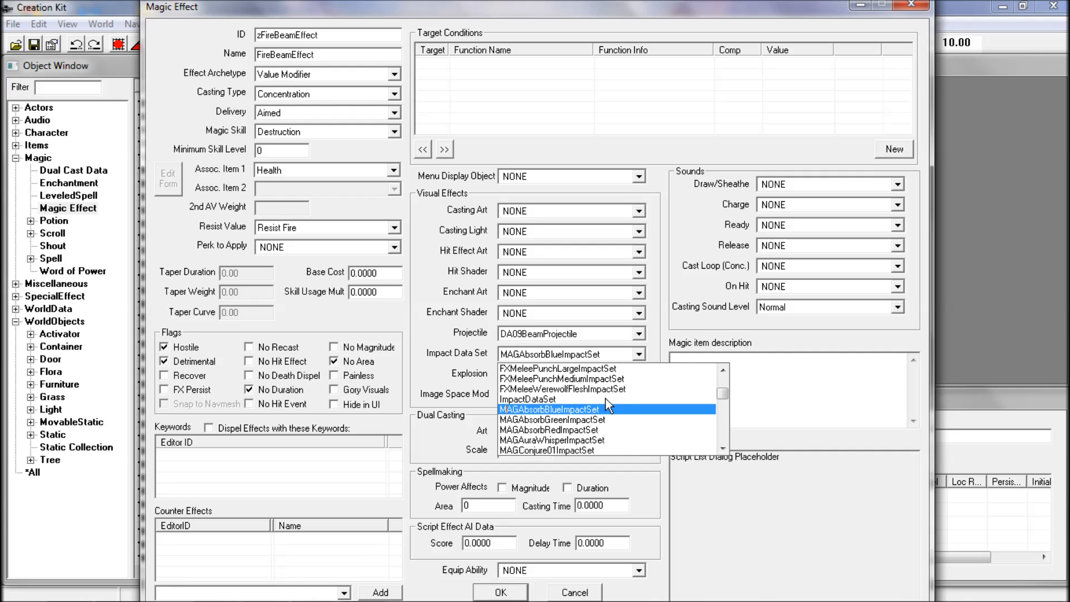
{"action": "scroll", "coordinate": [614, 410], "scroll_direction": "down", "scroll_amount": 1}
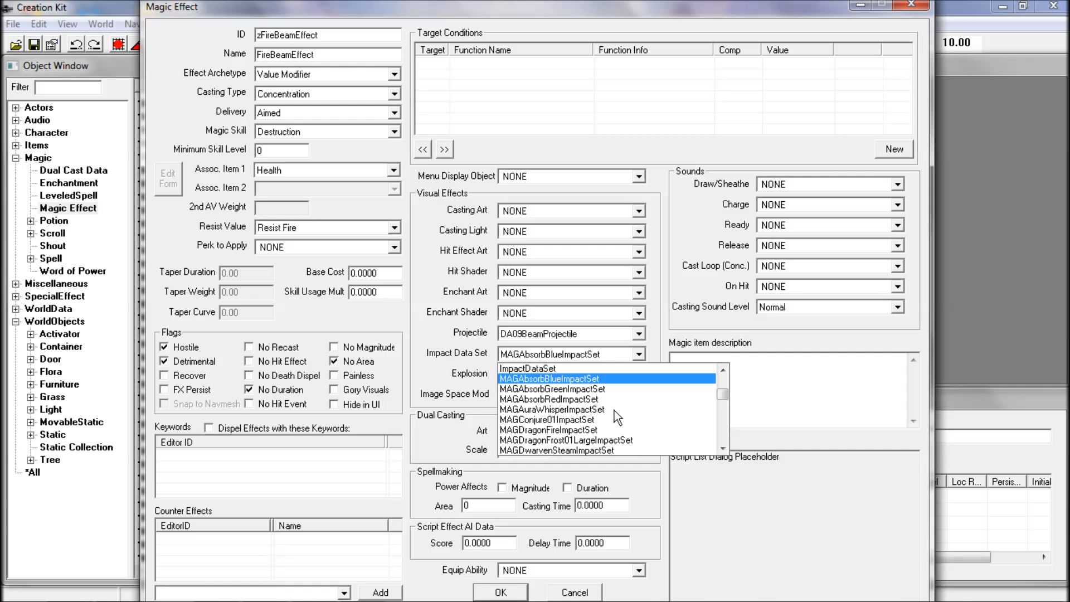
{"action": "scroll", "coordinate": [614, 410], "scroll_direction": "down", "scroll_amount": 2}
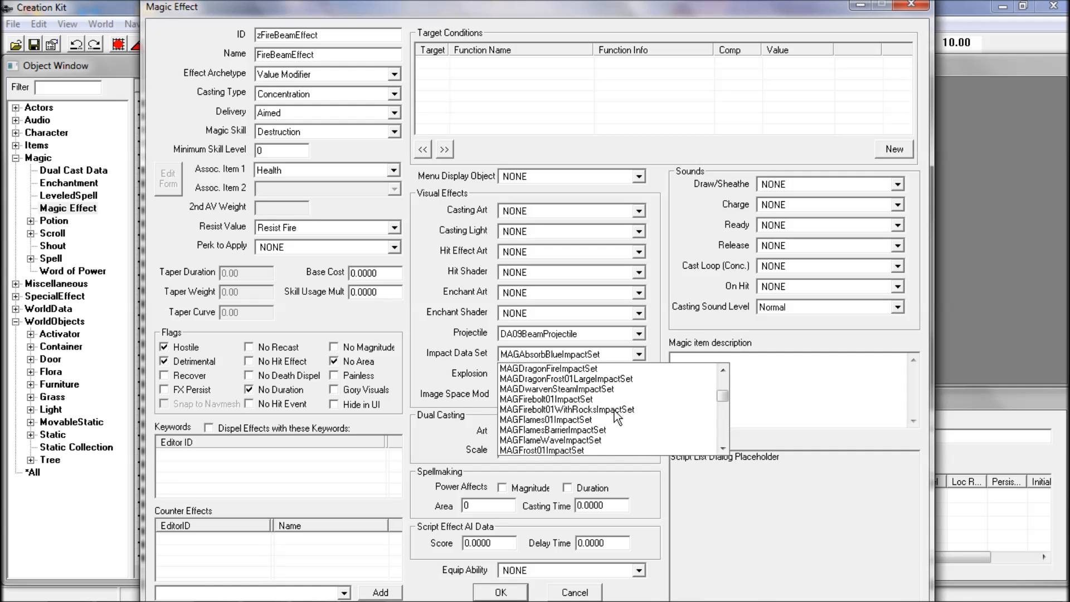
{"action": "scroll", "coordinate": [615, 410], "scroll_direction": "down", "scroll_amount": 1}
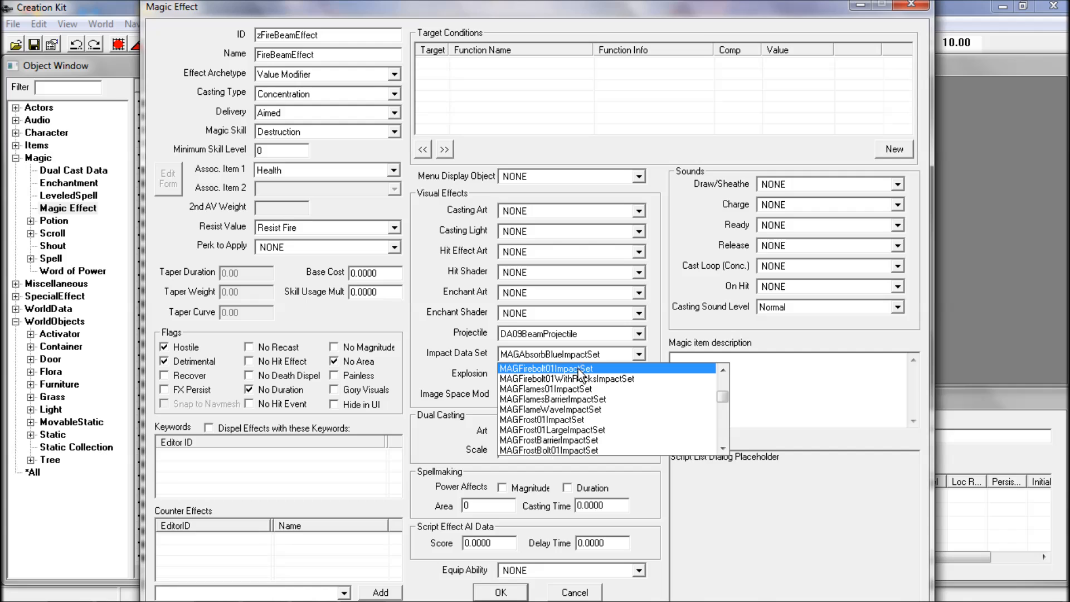
{"action": "left_click", "coordinate": [586, 400]}
{"action": "left_click", "coordinate": [631, 357]}
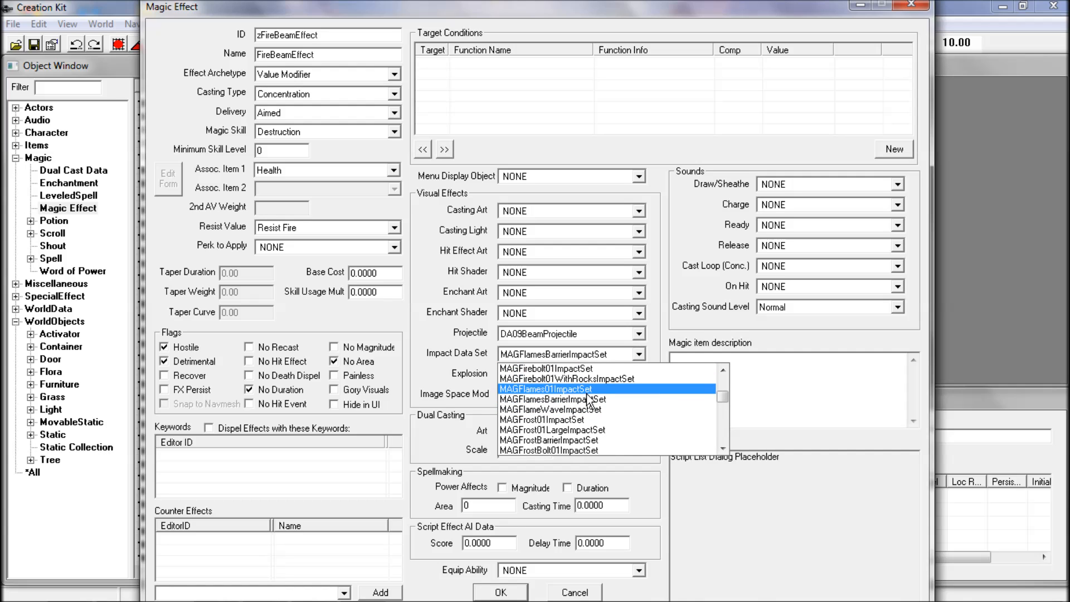
{"action": "left_click", "coordinate": [586, 392]}
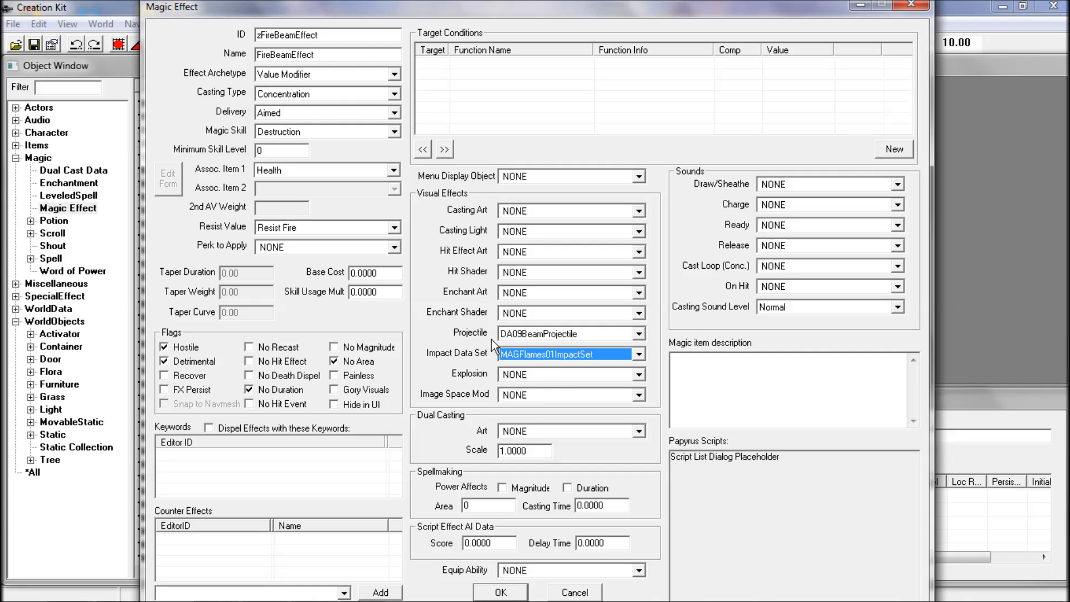
{"action": "key", "text": "Up"}
{"action": "key", "text": "Down"}
Set the effect's hit effect art to FXFireCloak01, leaving the hit shader at NONE
{"action": "left_click", "coordinate": [642, 273]}
{"action": "left_click", "coordinate": [643, 273]}
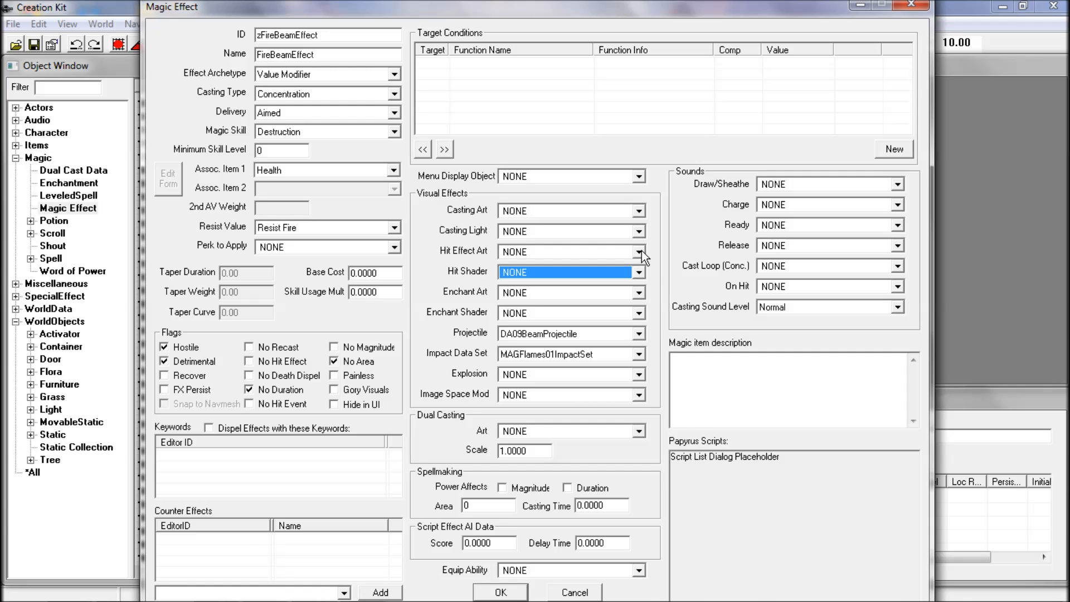
{"action": "left_click", "coordinate": [639, 252]}
{"action": "scroll", "coordinate": [595, 311], "scroll_direction": "down", "scroll_amount": 3}
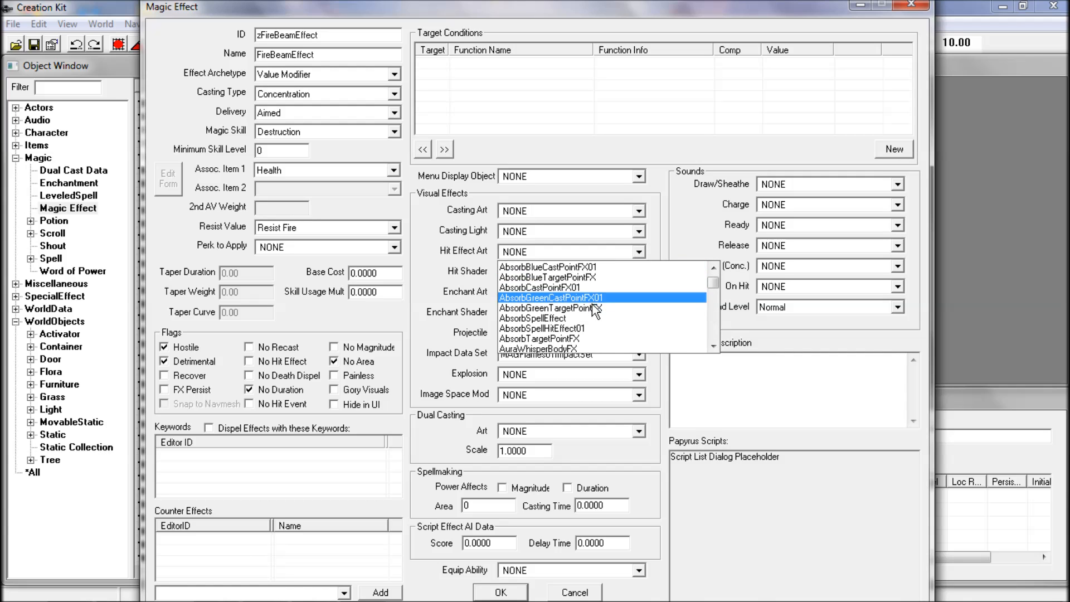
{"action": "scroll", "coordinate": [595, 311], "scroll_direction": "down", "scroll_amount": 8}
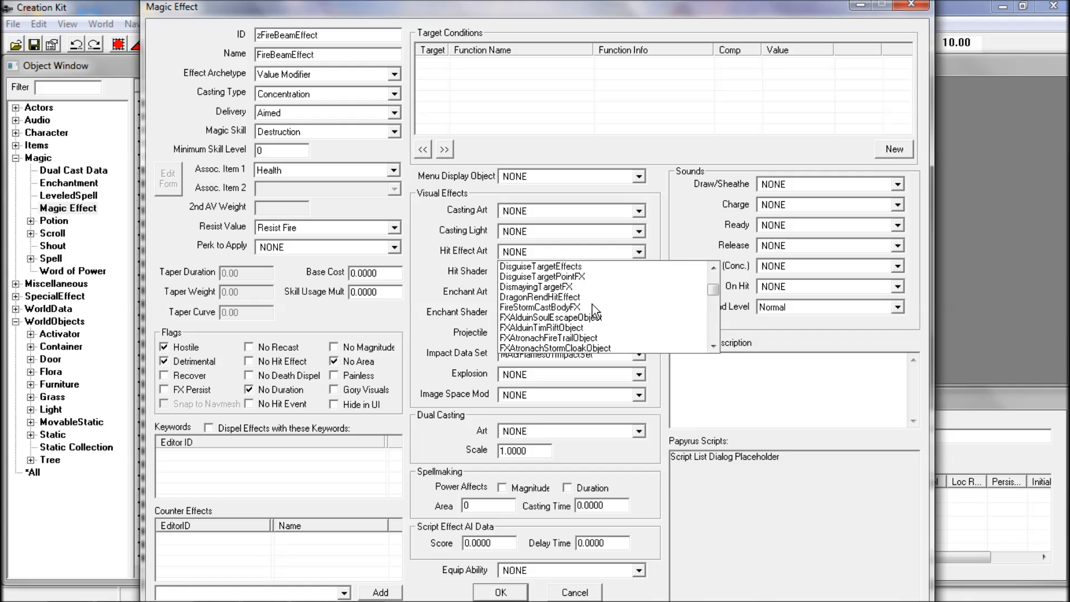
{"action": "scroll", "coordinate": [592, 308], "scroll_direction": "down", "scroll_amount": 8}
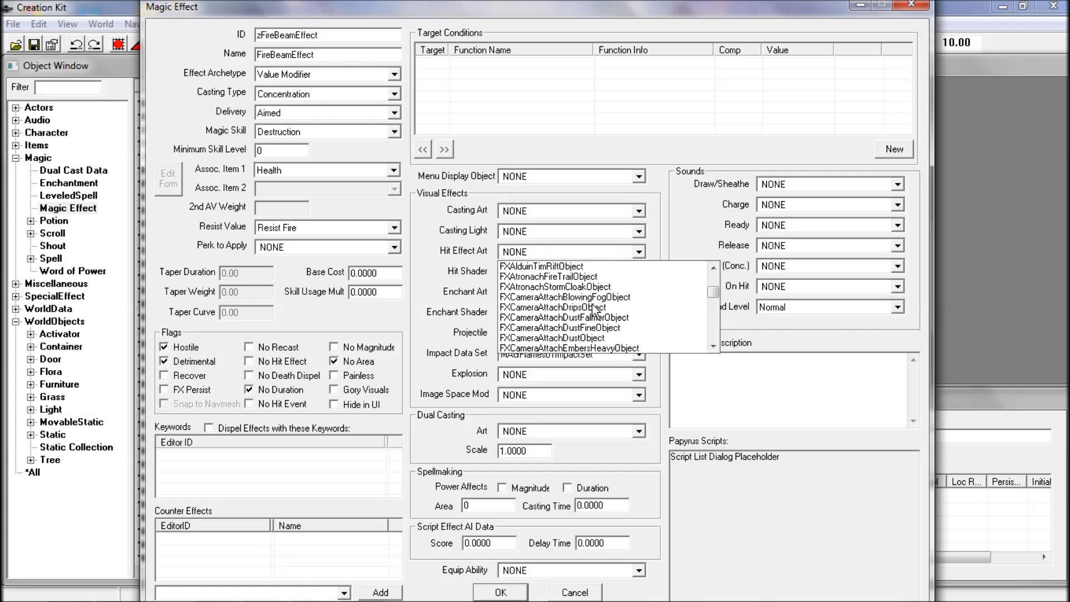
{"action": "scroll", "coordinate": [592, 304], "scroll_direction": "down", "scroll_amount": 5}
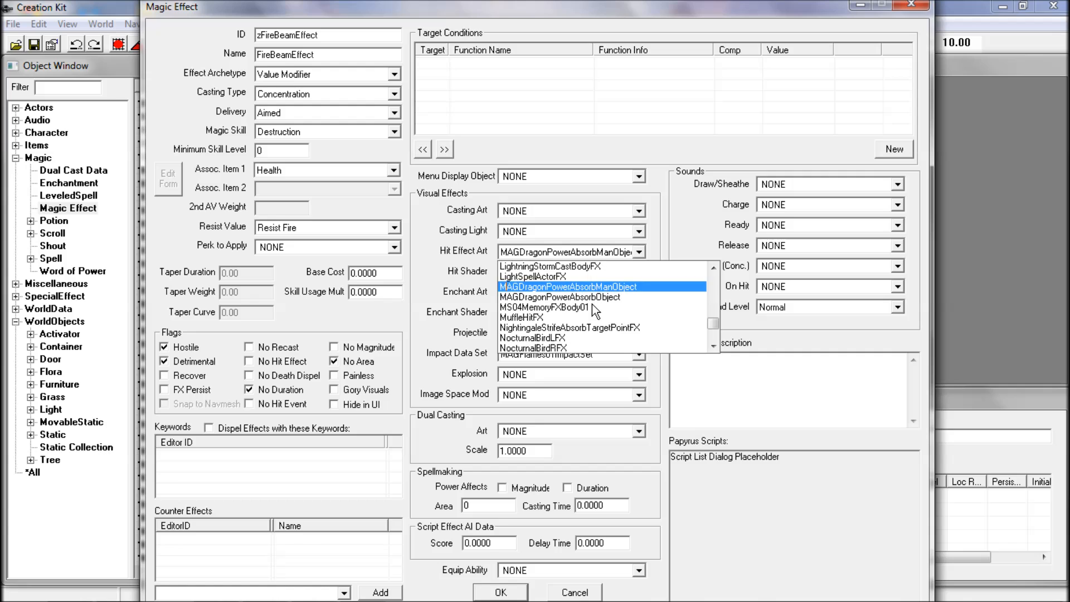
{"action": "scroll", "coordinate": [591, 303], "scroll_direction": "down", "scroll_amount": 3}
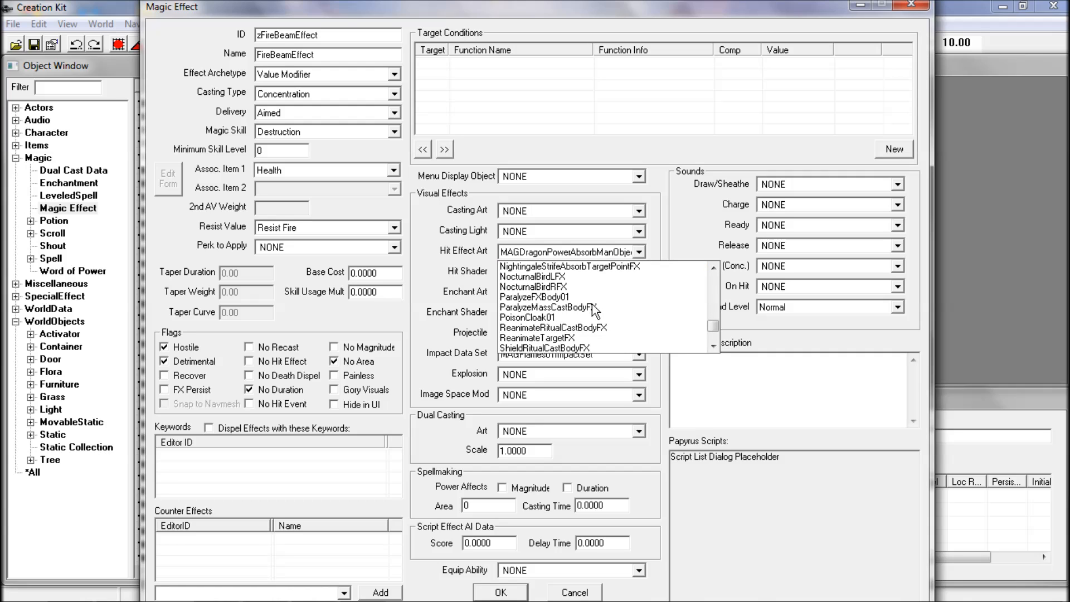
{"action": "scroll", "coordinate": [592, 306], "scroll_direction": "up", "scroll_amount": 10}
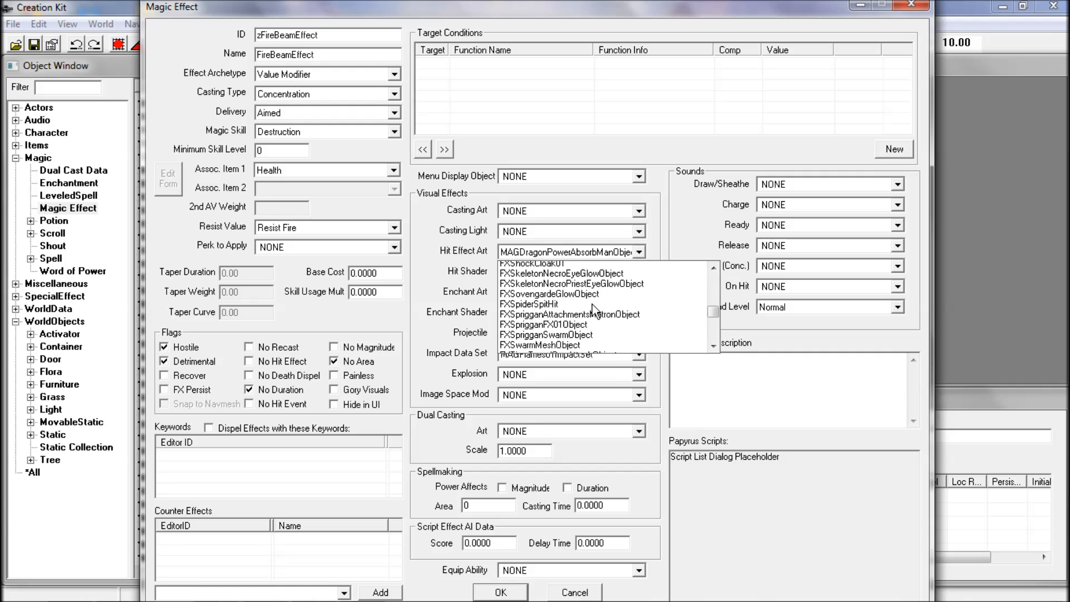
{"action": "scroll", "coordinate": [593, 309], "scroll_direction": "up", "scroll_amount": 3}
{"action": "scroll", "coordinate": [593, 310], "scroll_direction": "down", "scroll_amount": 4}
{"action": "scroll", "coordinate": [592, 307], "scroll_direction": "up", "scroll_amount": 2}
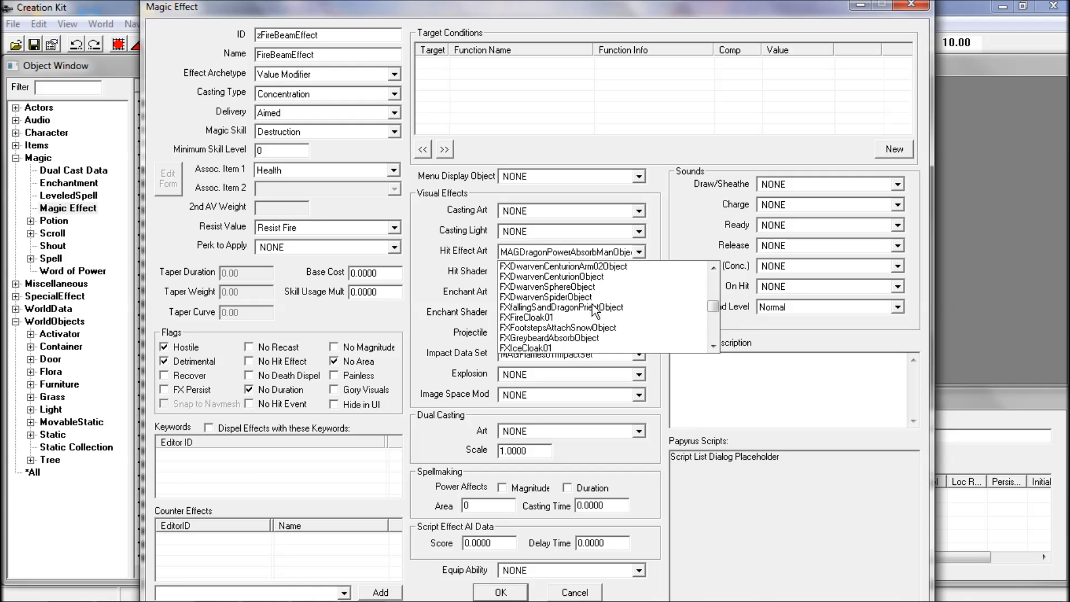
{"action": "left_click", "coordinate": [577, 317]}
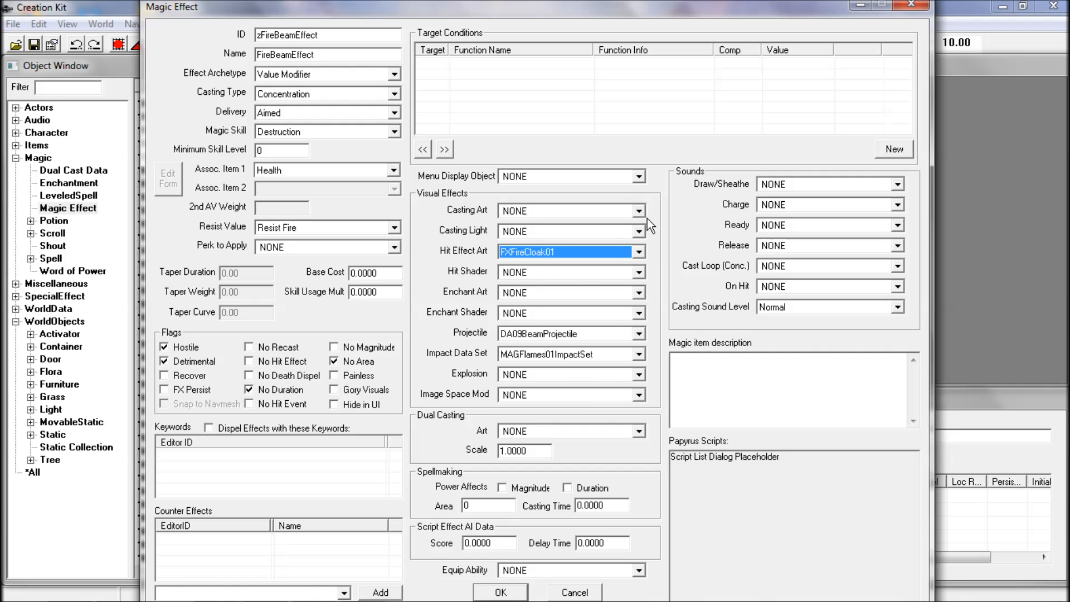
Set the effect's casting art to Fireball01HandEffects
{"action": "left_click", "coordinate": [639, 231]}
{"action": "scroll", "coordinate": [613, 258], "scroll_direction": "down", "scroll_amount": 10}
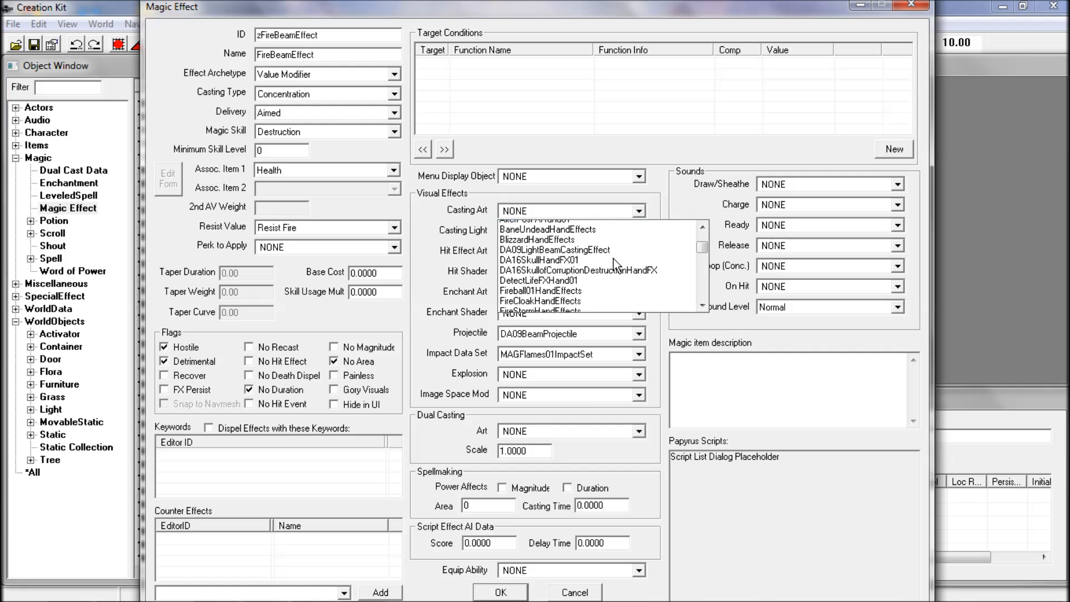
{"action": "scroll", "coordinate": [613, 259], "scroll_direction": "up", "scroll_amount": 1}
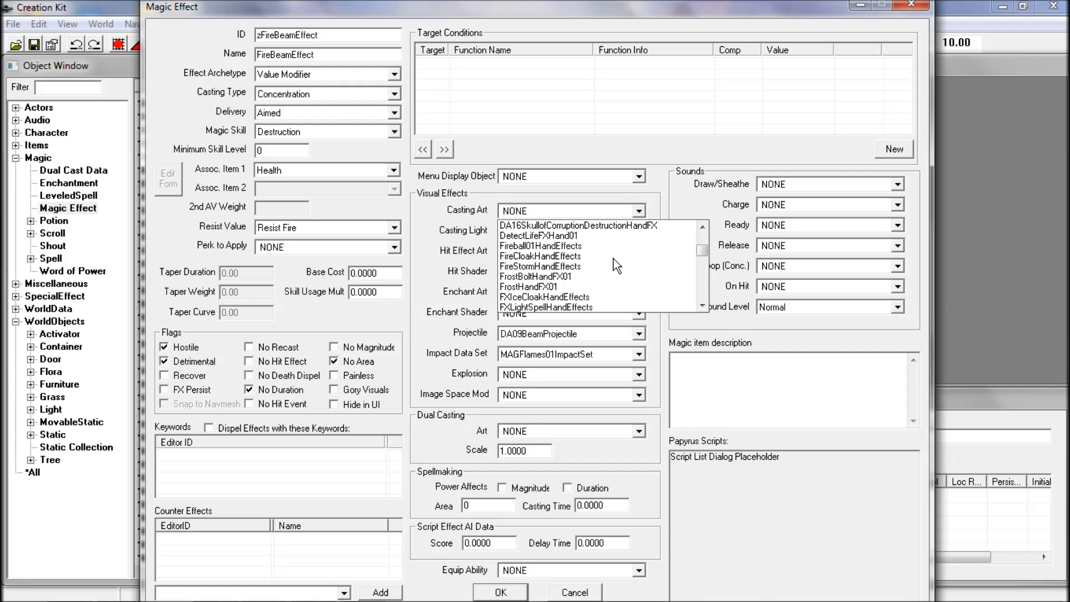
{"action": "left_click", "coordinate": [575, 245]}
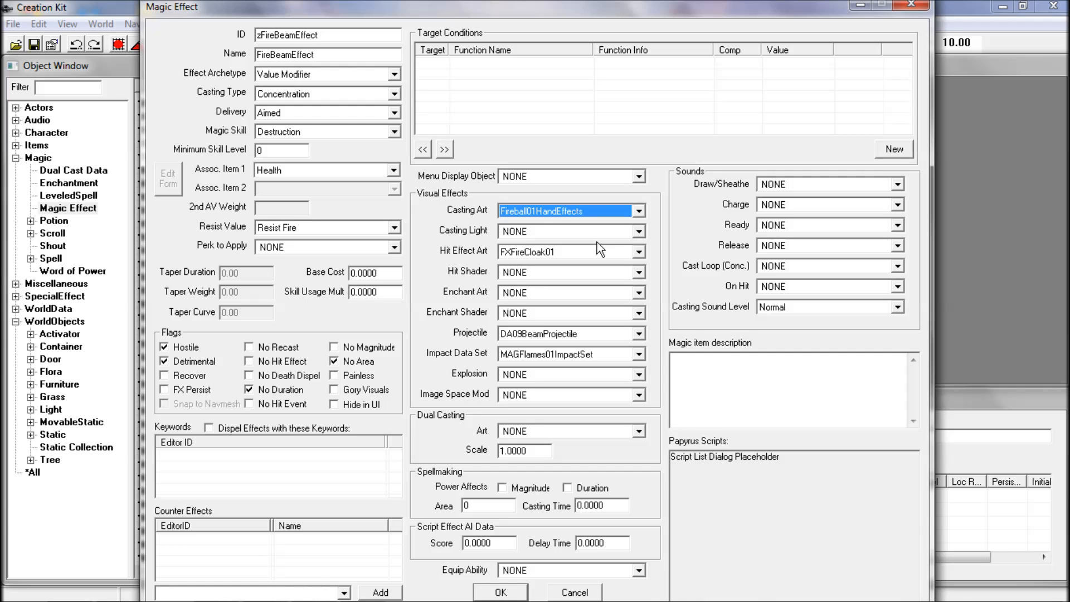
{"action": "left_click", "coordinate": [640, 211]}
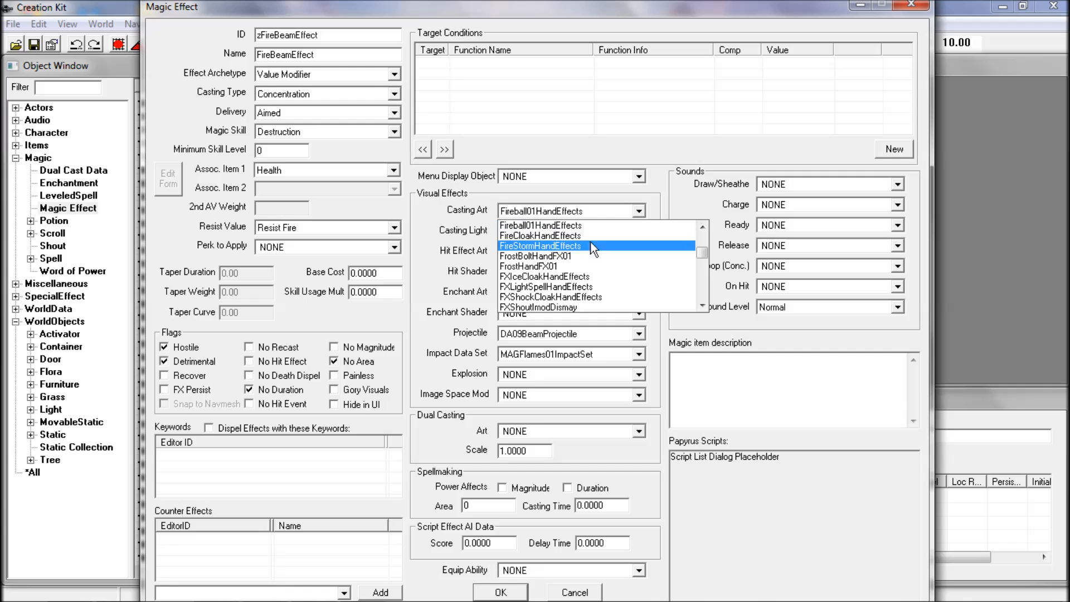
{"action": "left_click", "coordinate": [564, 228]}
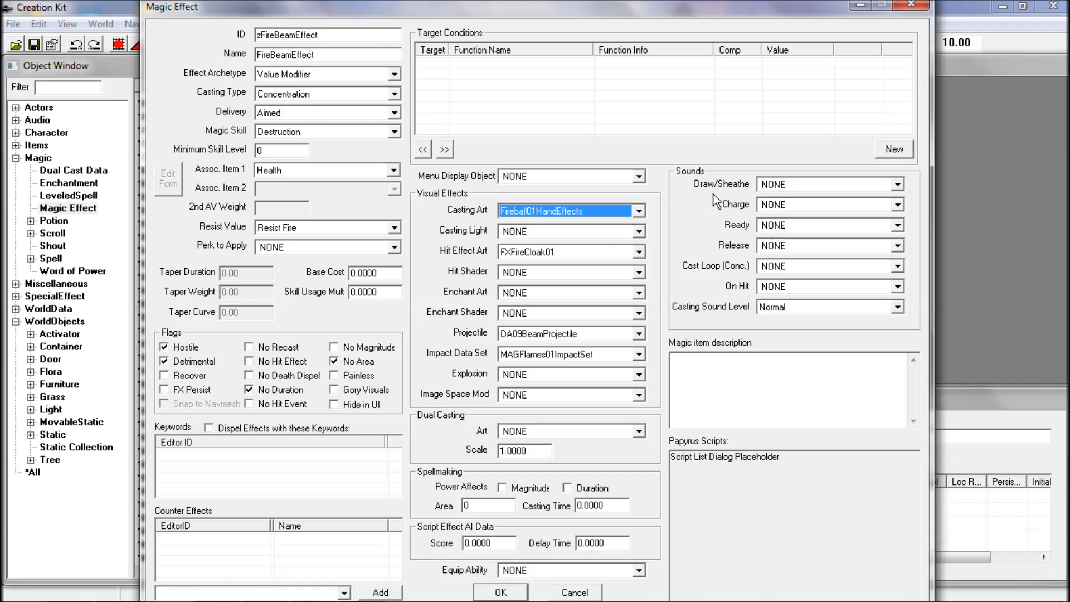
Look through the magic fire sounds offered for the effect's Draw/Sheathe sound
{"action": "left_click", "coordinate": [898, 184]}
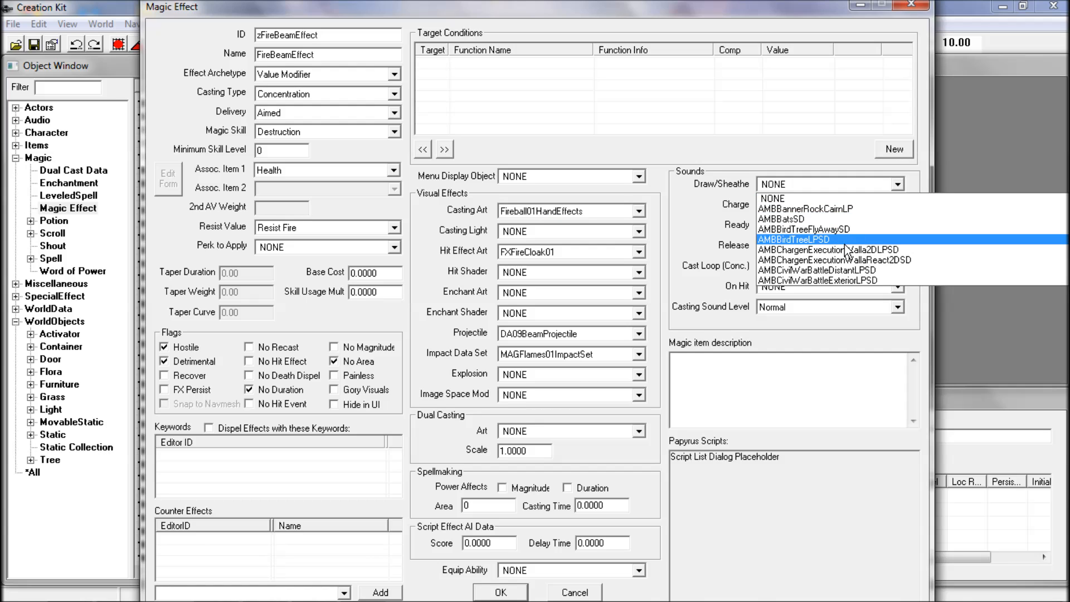
{"action": "key", "text": "m"}
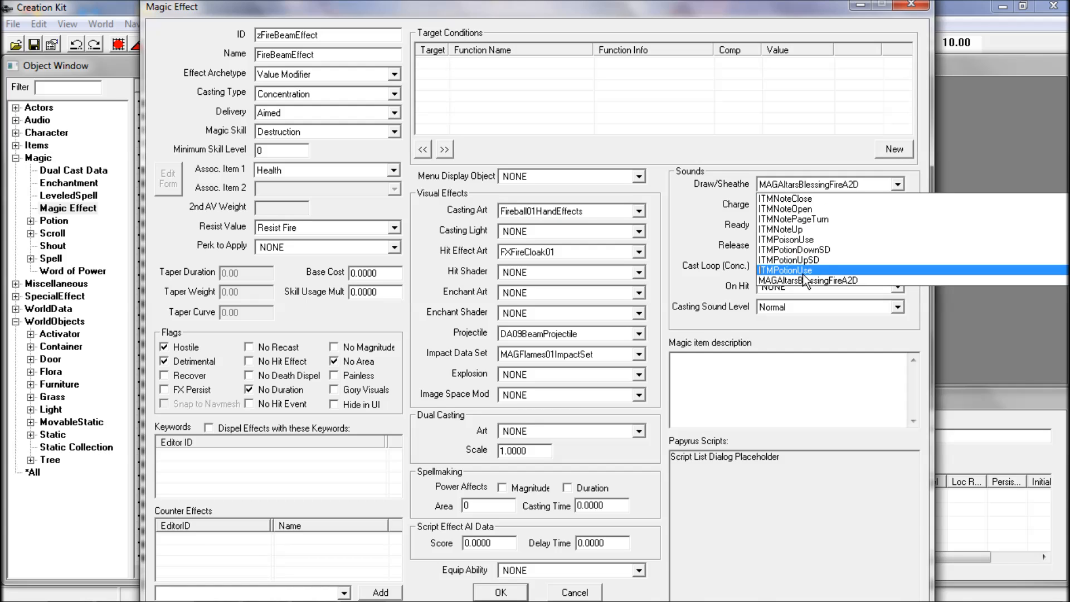
{"action": "scroll", "coordinate": [794, 279], "scroll_direction": "down", "scroll_amount": 3}
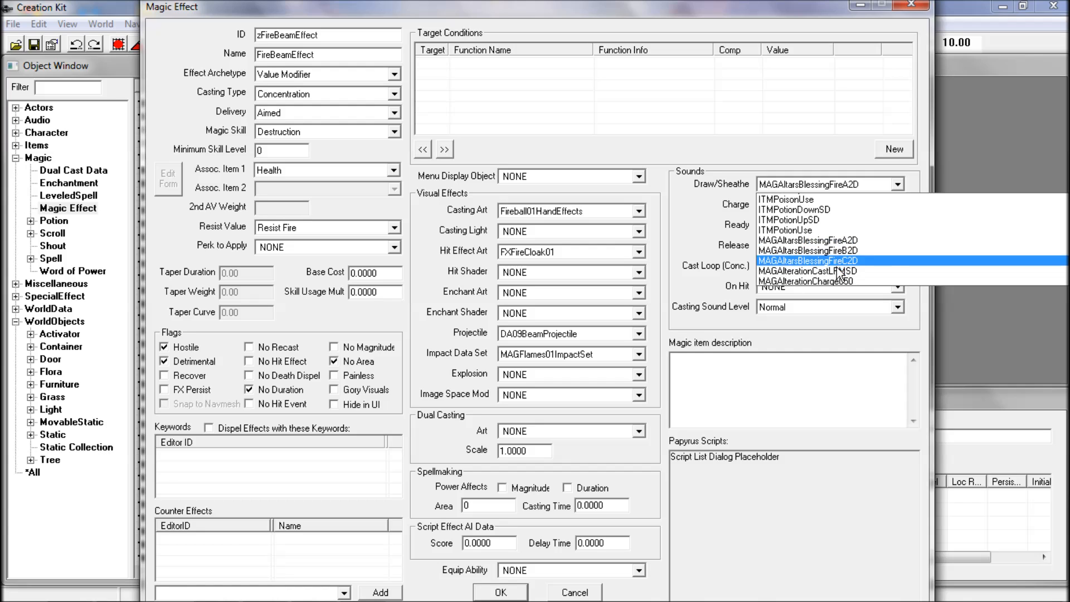
{"action": "scroll", "coordinate": [837, 266], "scroll_direction": "down", "scroll_amount": 10}
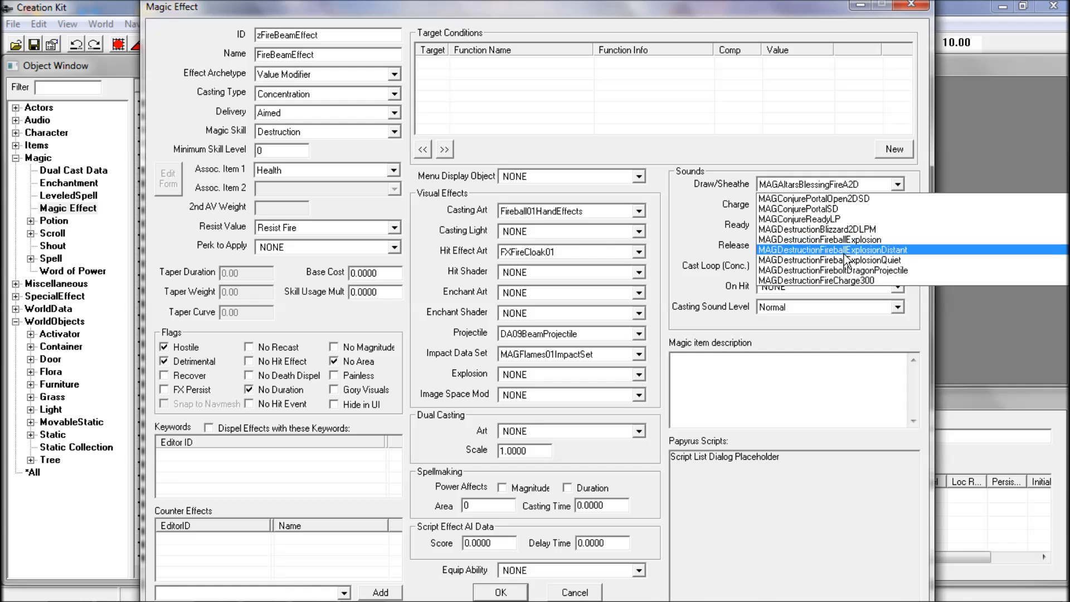
{"action": "scroll", "coordinate": [846, 254], "scroll_direction": "down", "scroll_amount": 1}
{"action": "scroll", "coordinate": [842, 262], "scroll_direction": "down", "scroll_amount": 4}
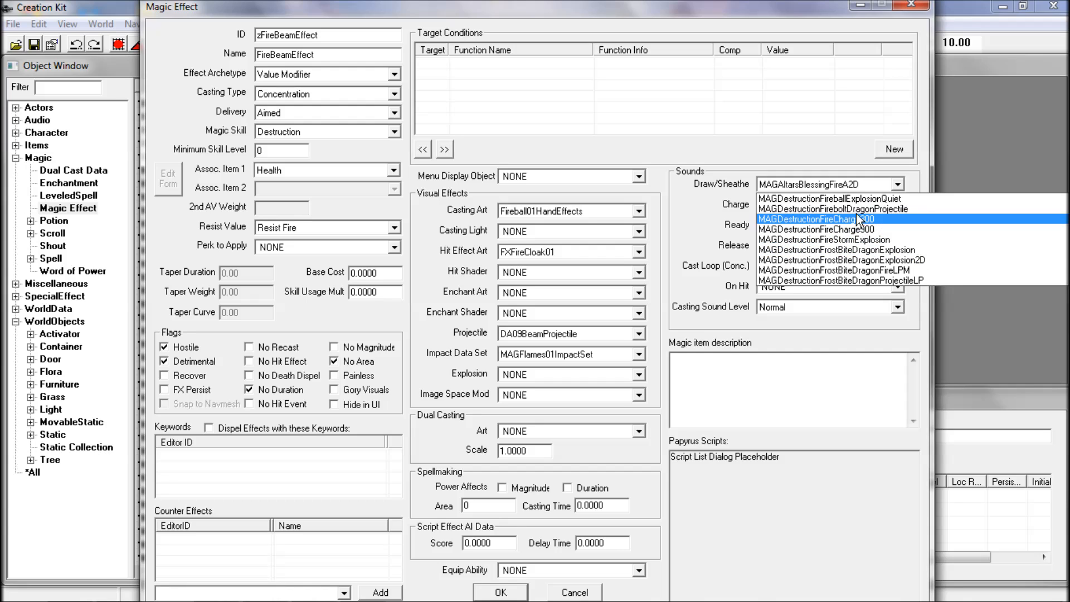
{"action": "scroll", "coordinate": [848, 254], "scroll_direction": "down", "scroll_amount": 3}
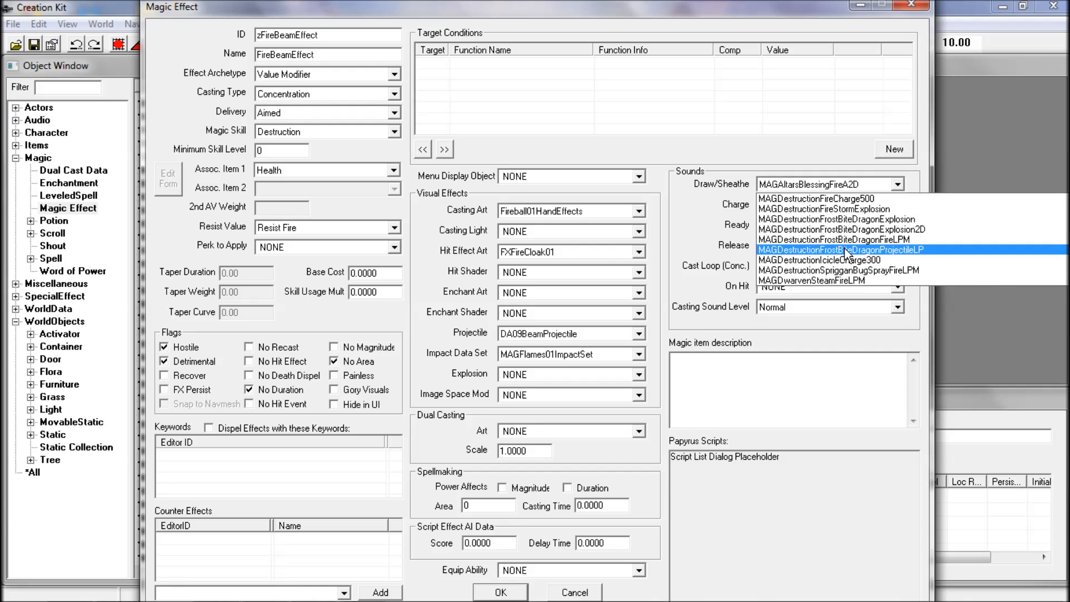
{"action": "left_click", "coordinate": [715, 218]}
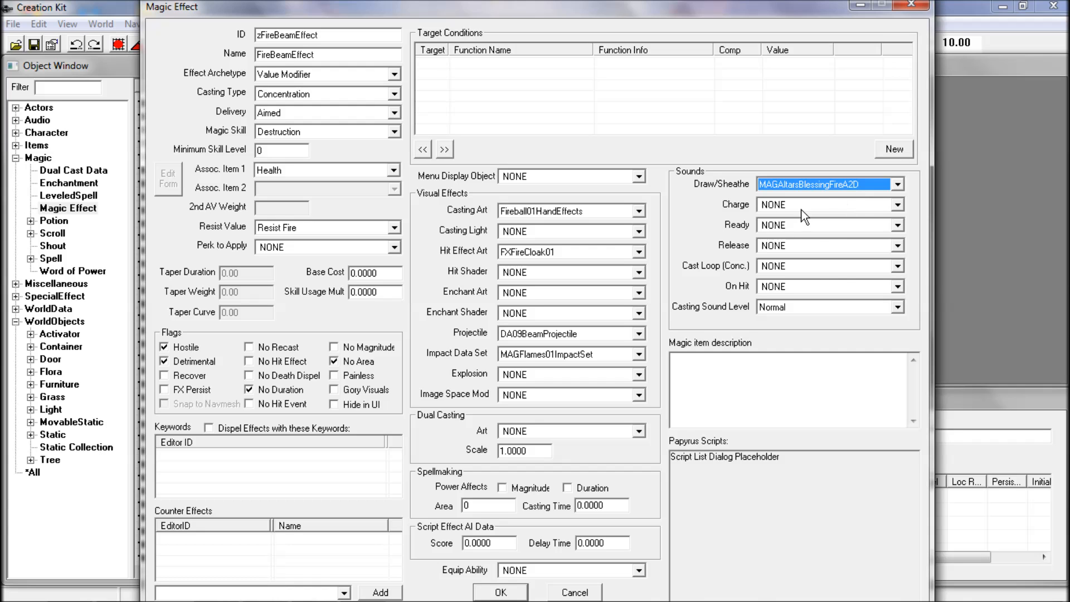
Reset the effect's Draw/Sheathe sound to NONE
{"action": "left_click", "coordinate": [897, 185]}
{"action": "scroll", "coordinate": [826, 250], "scroll_direction": "up", "scroll_amount": 8}
{"action": "scroll", "coordinate": [826, 249], "scroll_direction": "up", "scroll_amount": 15}
{"action": "left_click", "coordinate": [774, 199]}
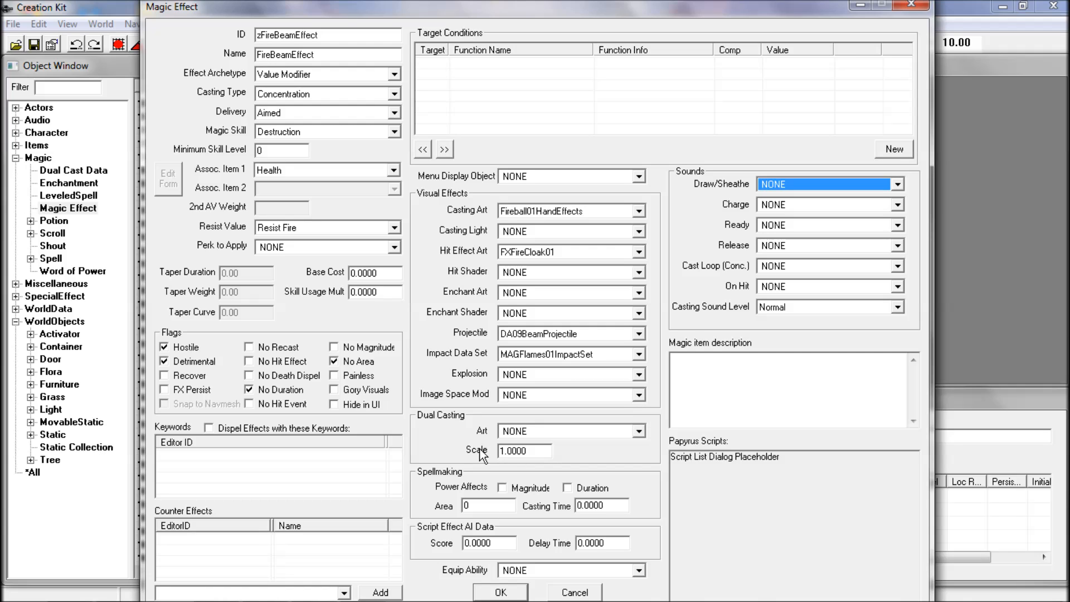
Keep the dual casting art at NONE, setting the dual casting scale to 1.1 and the skill usage multiplier to 1
{"action": "scroll", "coordinate": [492, 445], "scroll_direction": "down", "scroll_amount": 1}
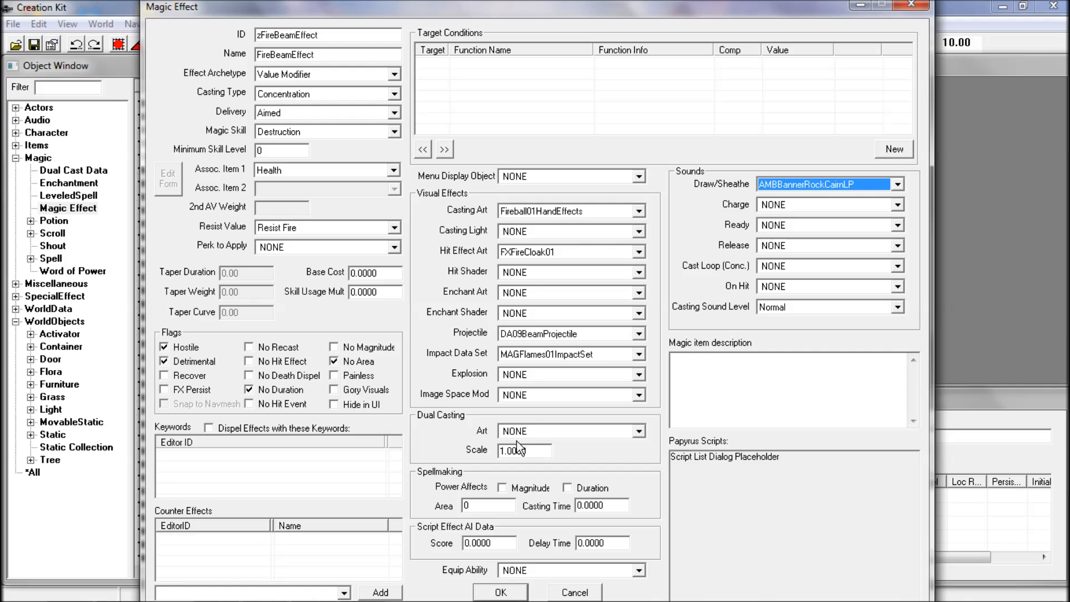
{"action": "left_click", "coordinate": [640, 431]}
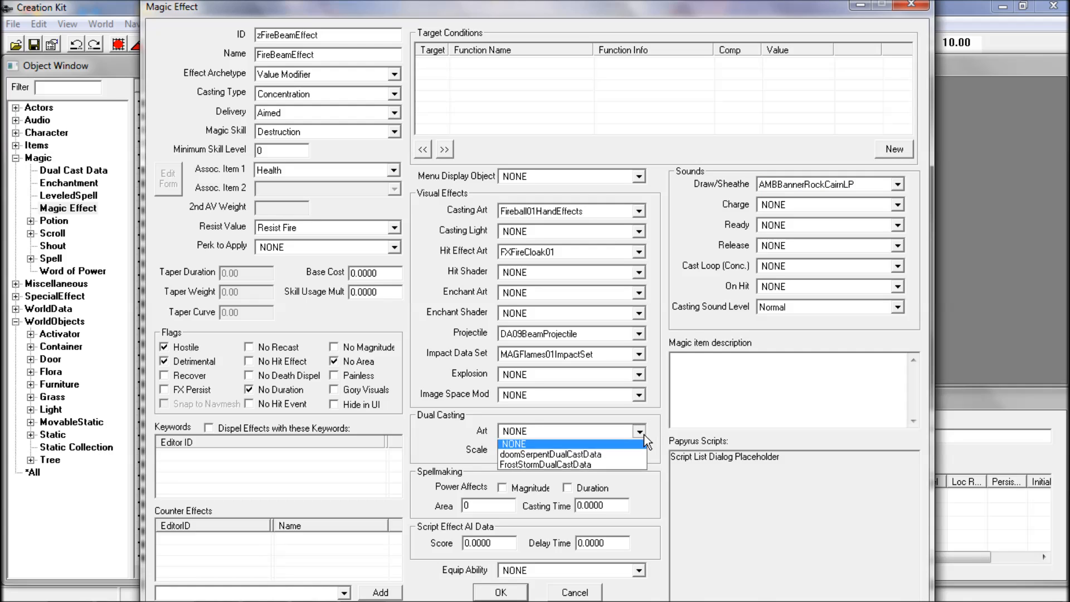
{"action": "left_click", "coordinate": [528, 444]}
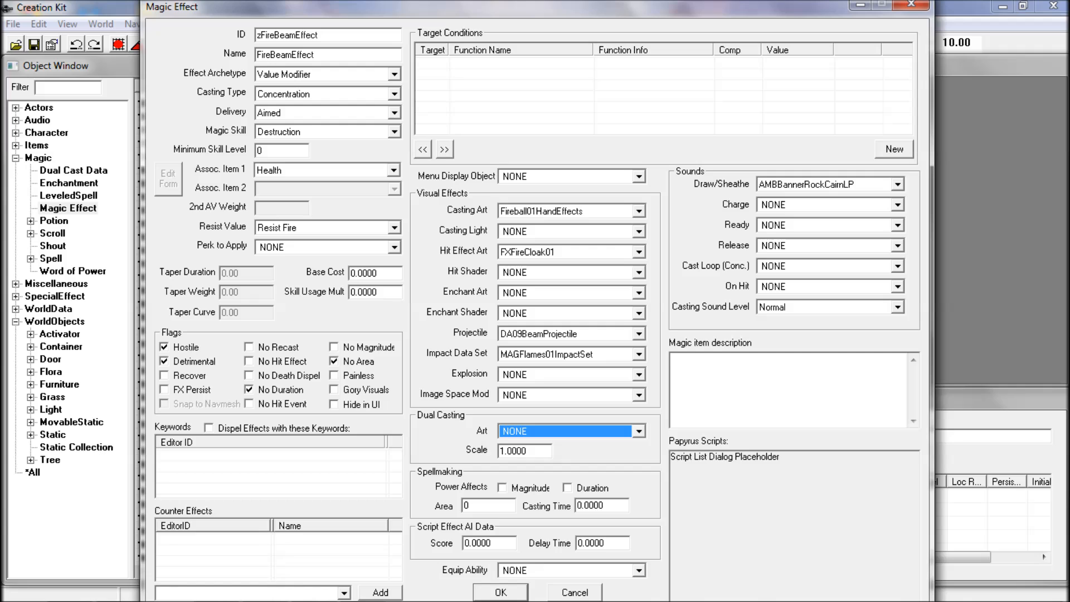
{"action": "key", "text": "Tab"}
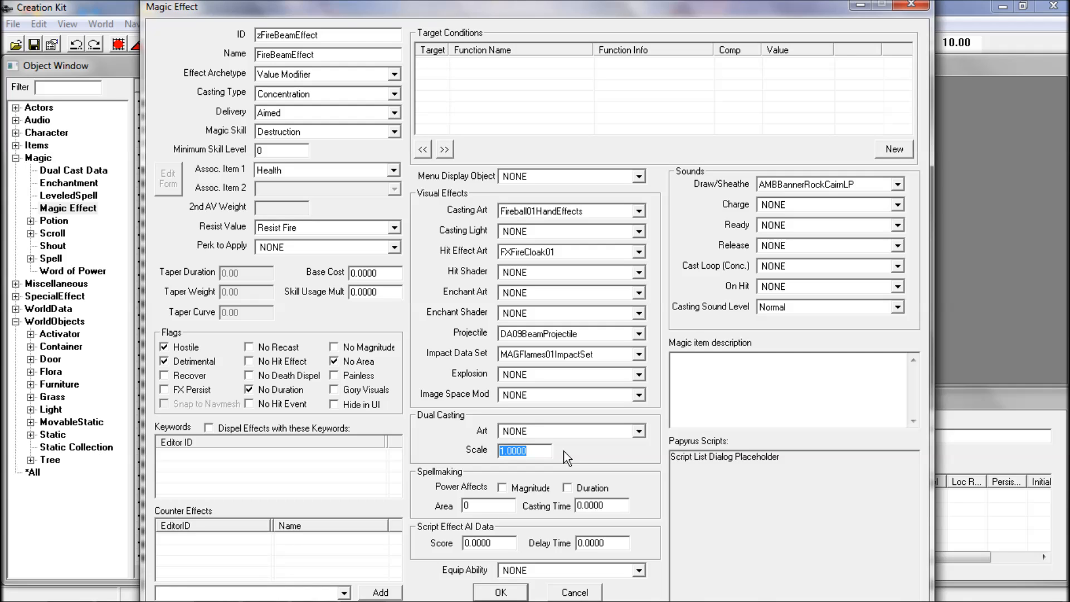
{"action": "left_click", "coordinate": [510, 450]}
{"action": "key", "text": "BackSpace"}
{"action": "type", "text": "1"}
{"action": "key", "text": "BackSpace"}
{"action": "type", "text": "1"}
Make spellmaking power affect the magnitude and leave the equip ability at NONE
{"action": "left_click", "coordinate": [505, 490]}
{"action": "left_click", "coordinate": [638, 570]}
{"action": "left_click", "coordinate": [640, 569]}
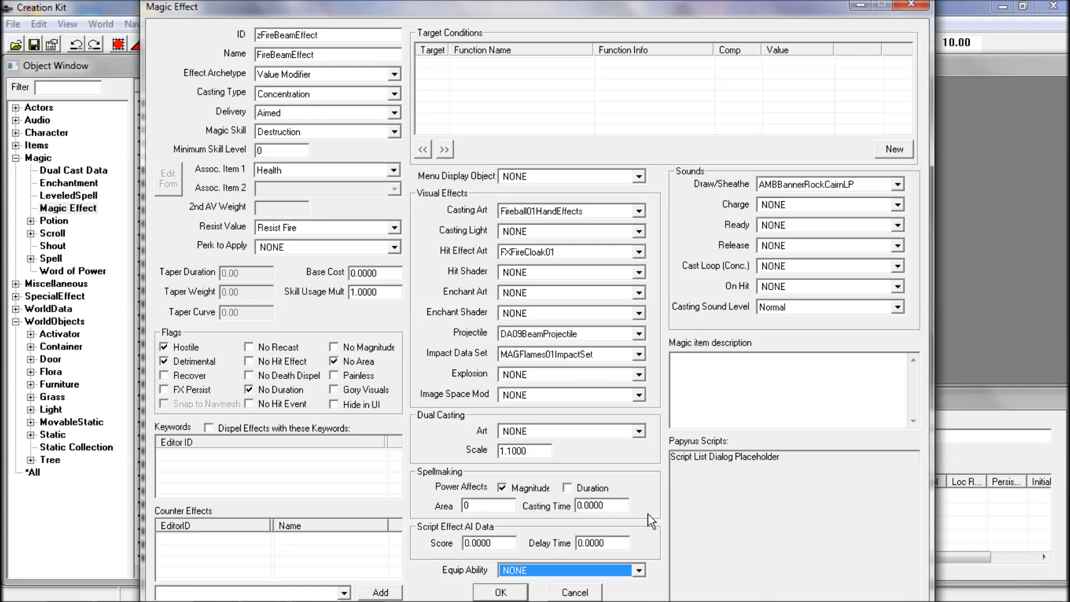
Enter "Fire Beam" as the magic item description and save the magic effect
{"action": "left_click", "coordinate": [718, 385]}
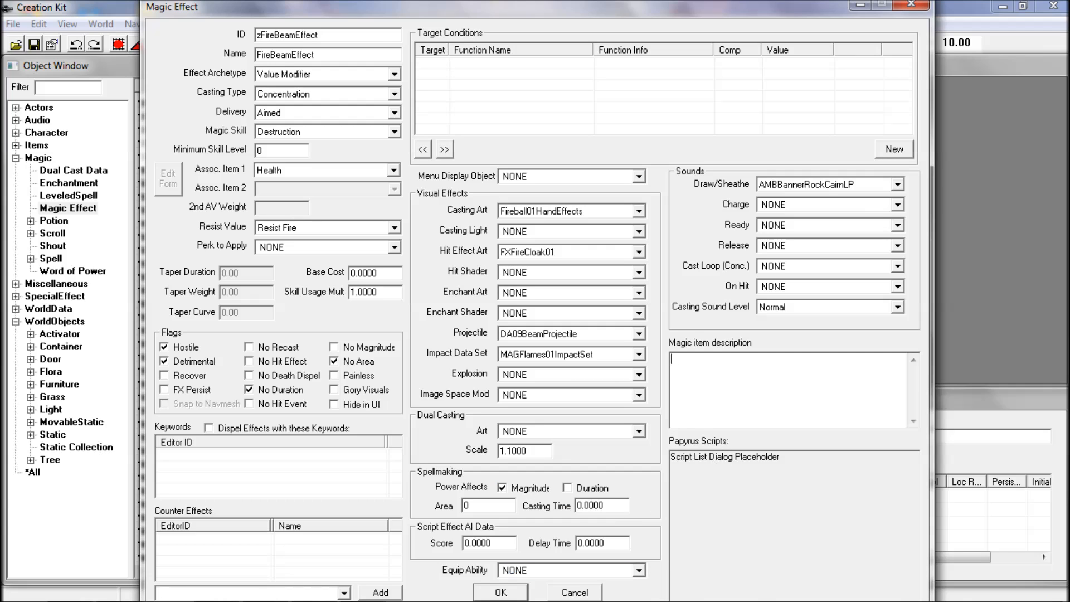
{"action": "type", "text": "Fire"}
{"action": "key", "text": "Caps_Lock"}
{"action": "type", "text": "BA"}
{"action": "key", "text": "BackSpace"}
{"action": "key", "text": "Caps_Lock"}
{"action": "type", "text": "eam"}
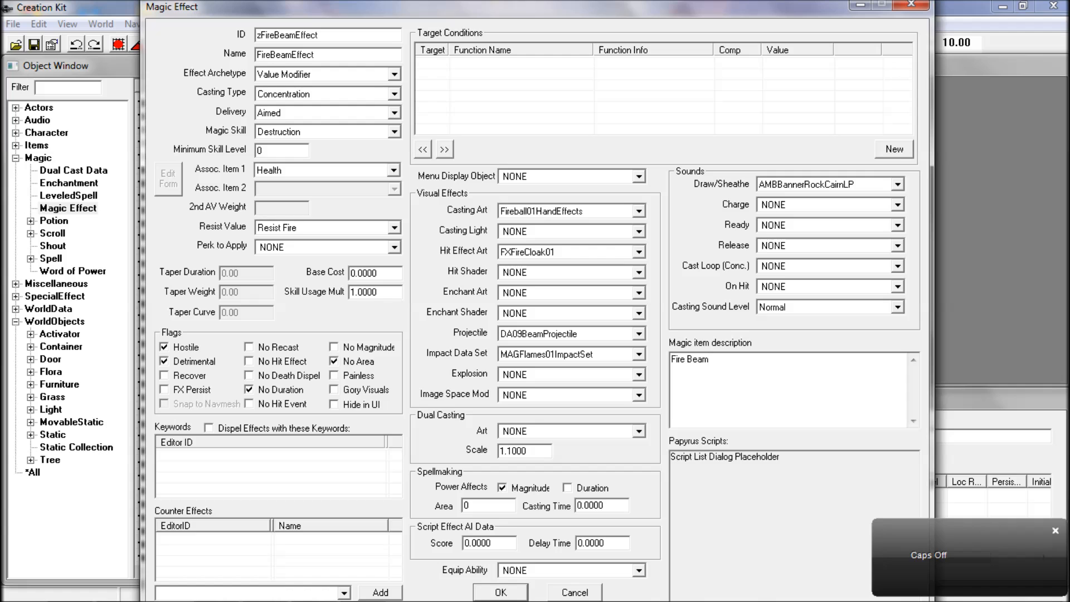
{"action": "left_click", "coordinate": [496, 592]}
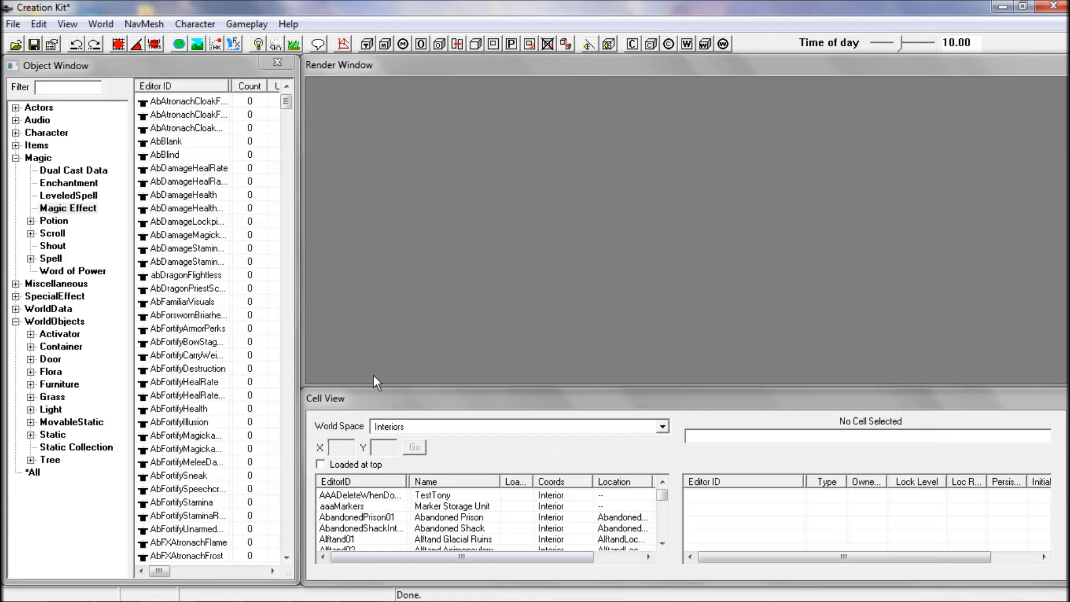
{"action": "left_click", "coordinate": [54, 260]}
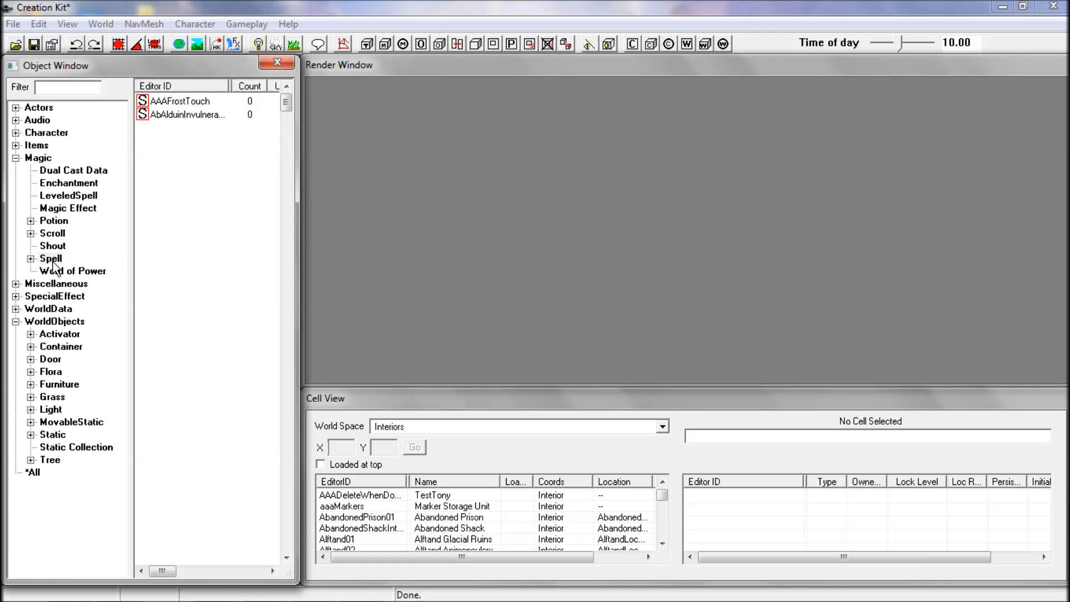
{"action": "right_click", "coordinate": [159, 176]}
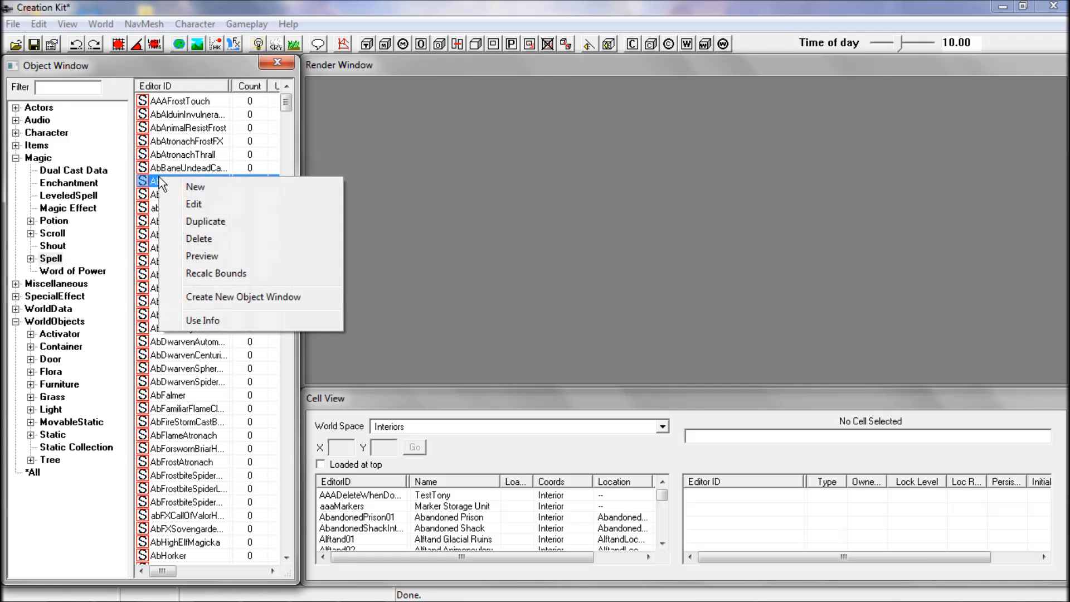
{"action": "left_click", "coordinate": [211, 186]}
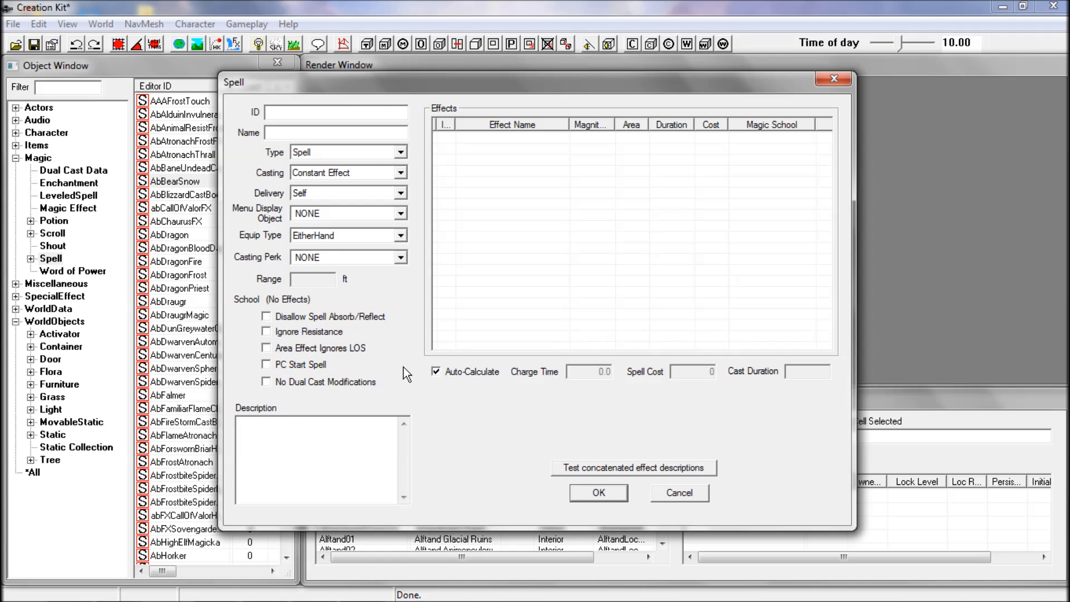
{"action": "left_click", "coordinate": [833, 78]}
Browse the list of magic effects for an existing aimed fire damage effect
{"action": "left_click", "coordinate": [83, 208]}
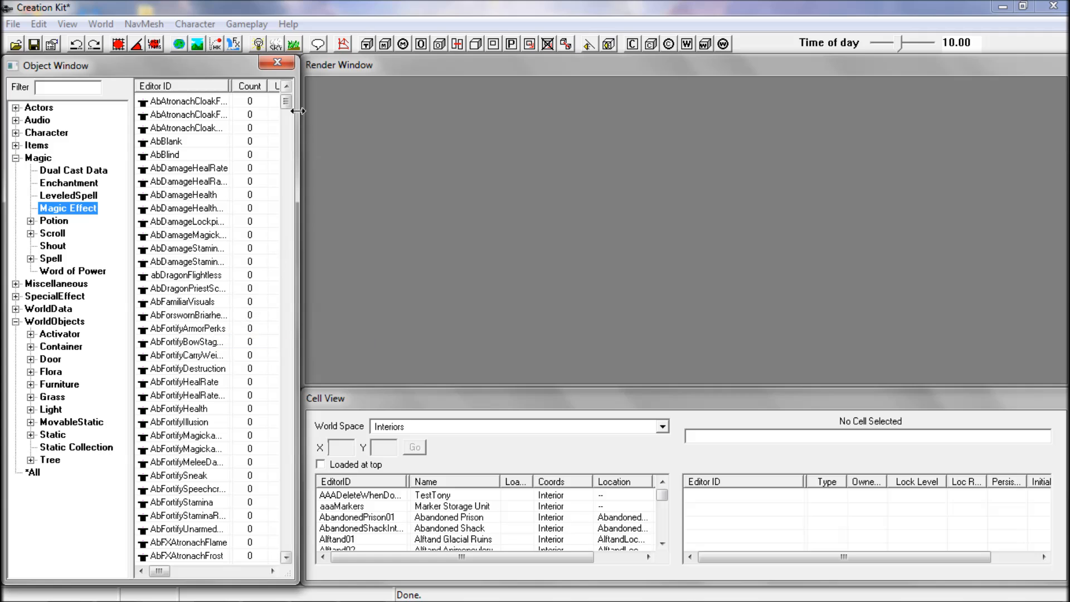
{"action": "left_click", "coordinate": [259, 197]}
{"action": "key", "text": "m"}
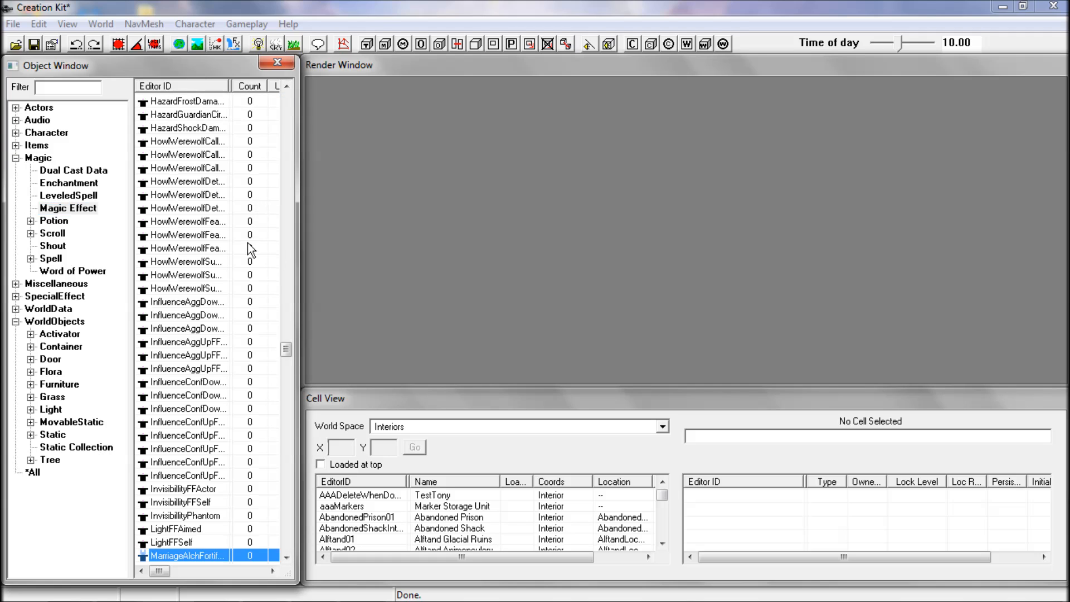
{"action": "scroll", "coordinate": [232, 370], "scroll_direction": "down", "scroll_amount": 6}
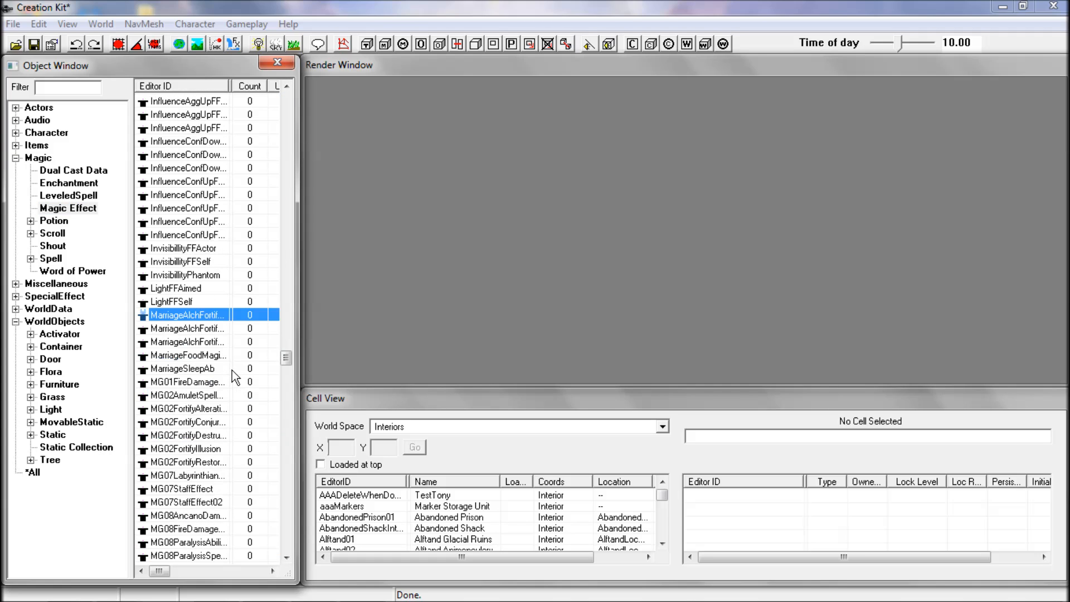
{"action": "scroll", "coordinate": [233, 375], "scroll_direction": "down", "scroll_amount": 1}
{"action": "scroll", "coordinate": [233, 383], "scroll_direction": "down", "scroll_amount": 1}
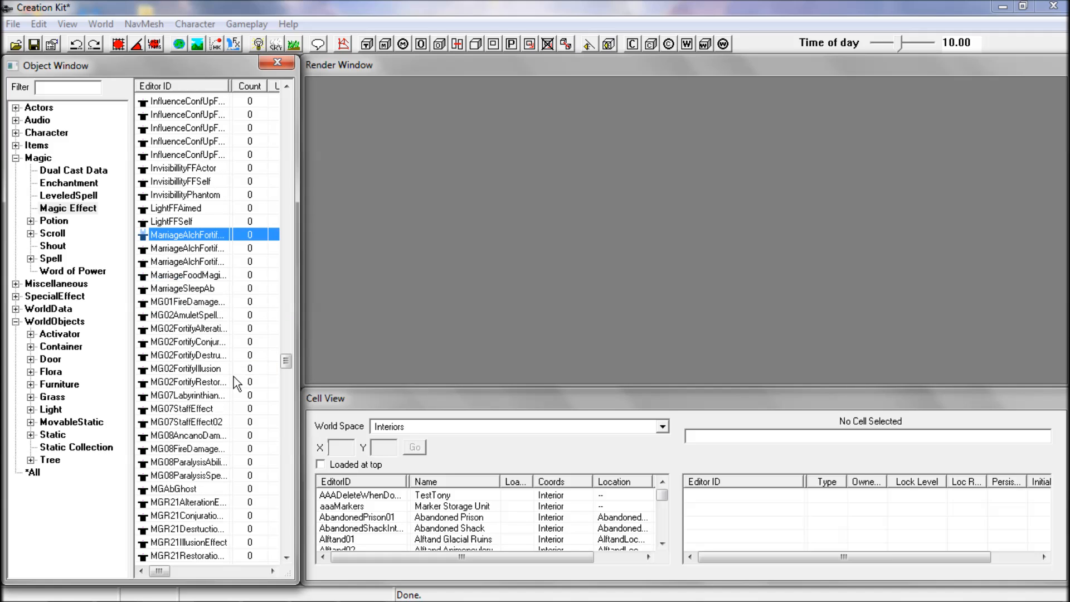
{"action": "scroll", "coordinate": [233, 376], "scroll_direction": "down", "scroll_amount": 1}
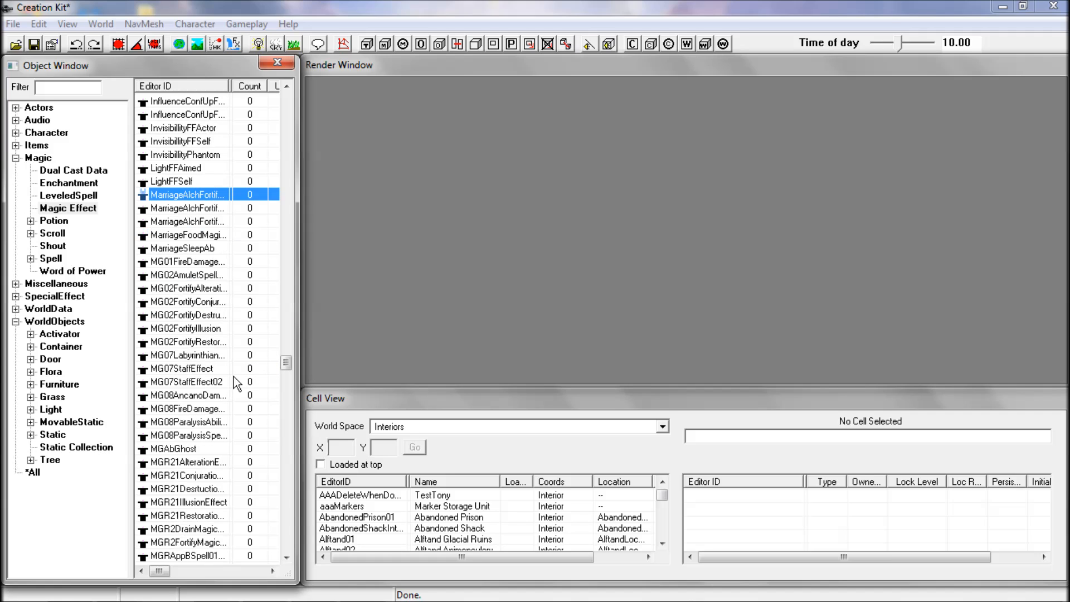
{"action": "scroll", "coordinate": [233, 376], "scroll_direction": "down", "scroll_amount": 1}
{"action": "scroll", "coordinate": [233, 376], "scroll_direction": "down", "scroll_amount": 2}
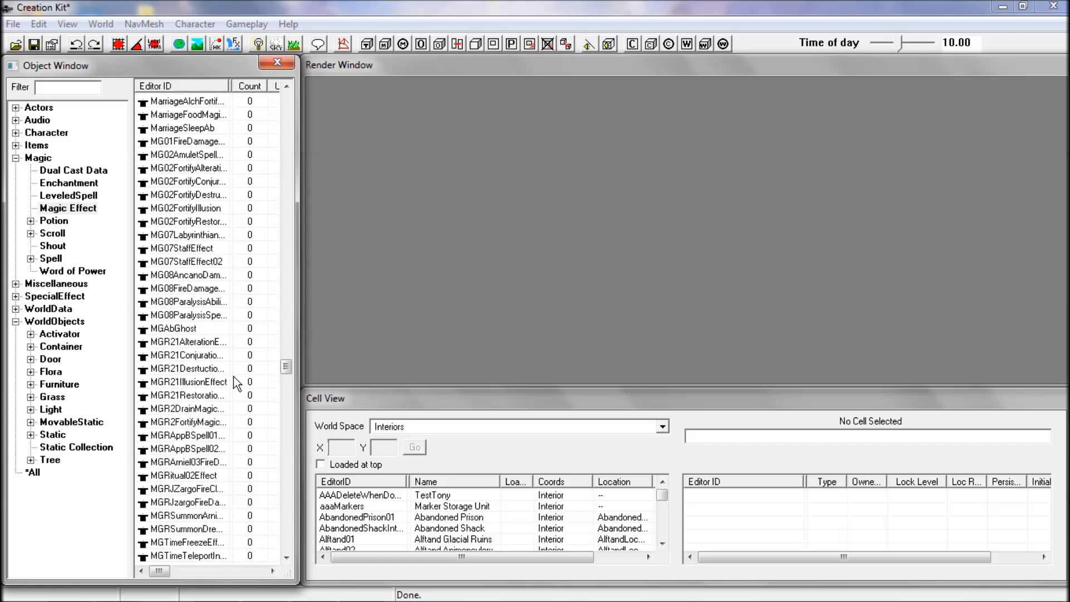
{"action": "left_click", "coordinate": [215, 370]}
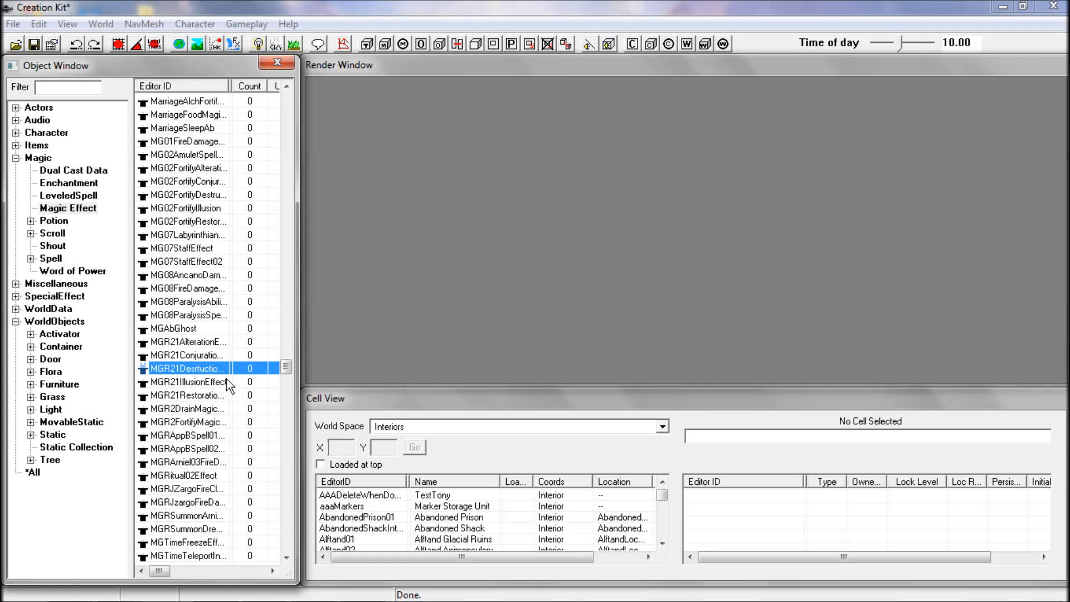
{"action": "scroll", "coordinate": [231, 391], "scroll_direction": "down", "scroll_amount": 1}
{"action": "scroll", "coordinate": [230, 391], "scroll_direction": "down", "scroll_amount": 1}
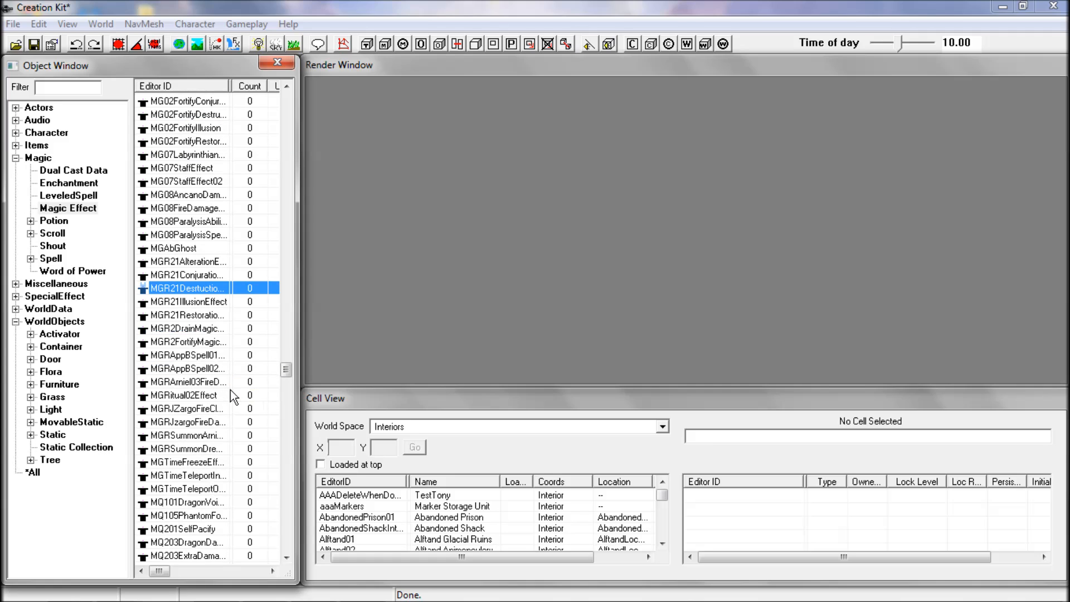
{"action": "scroll", "coordinate": [230, 389], "scroll_direction": "down", "scroll_amount": 4}
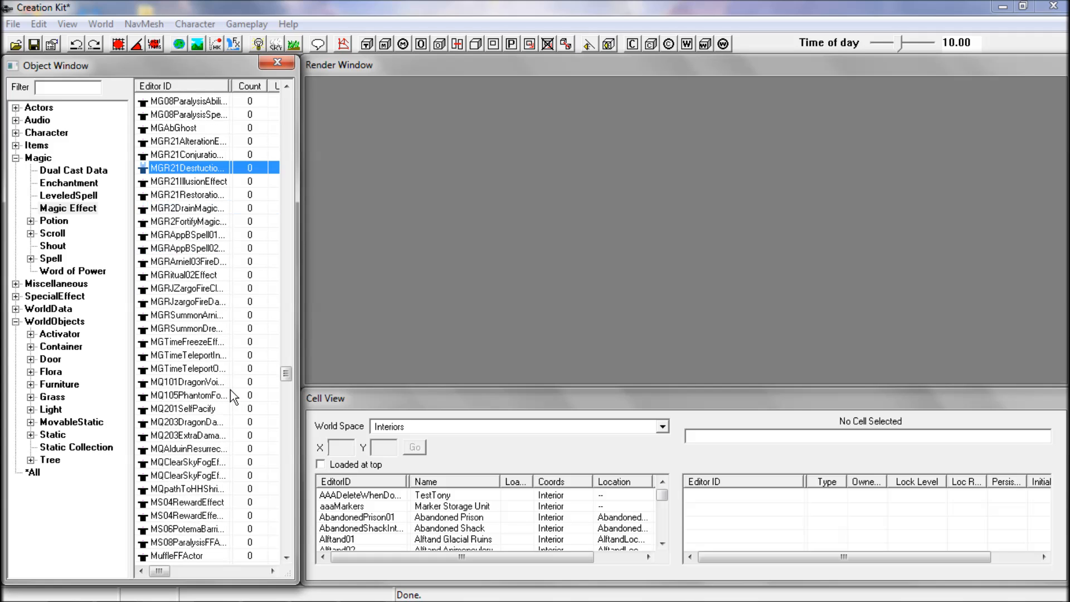
{"action": "scroll", "coordinate": [229, 389], "scroll_direction": "down", "scroll_amount": 4}
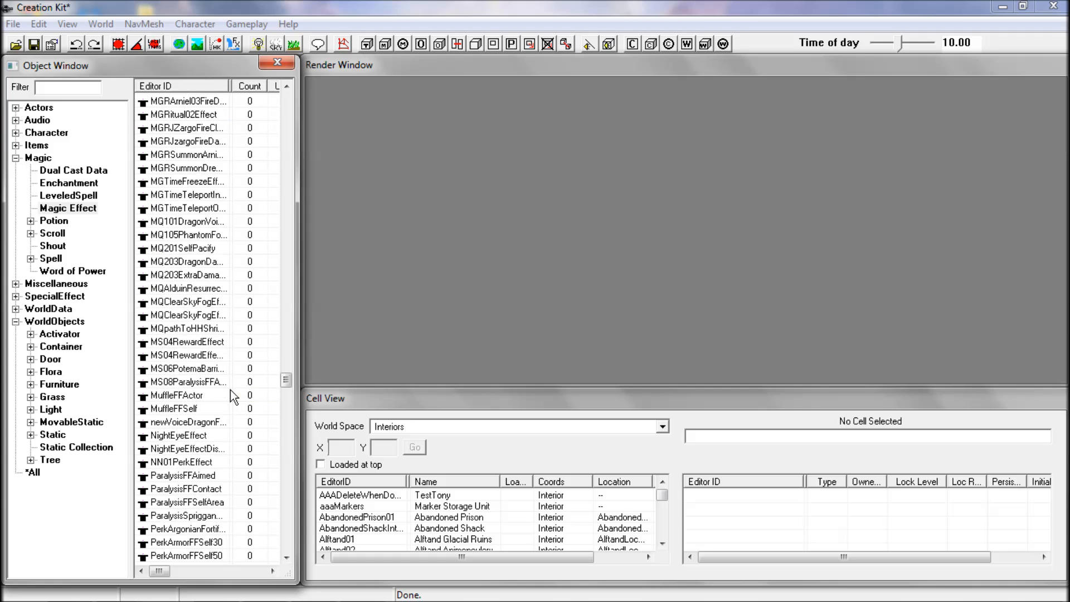
{"action": "scroll", "coordinate": [230, 389], "scroll_direction": "up", "scroll_amount": 20}
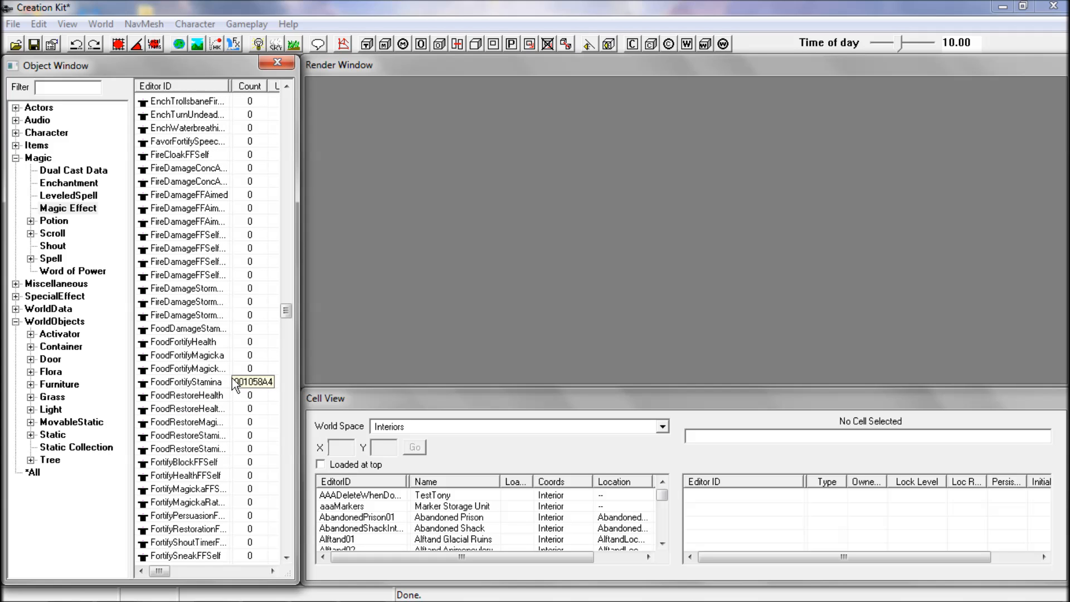
{"action": "scroll", "coordinate": [244, 347], "scroll_direction": "up", "scroll_amount": 1}
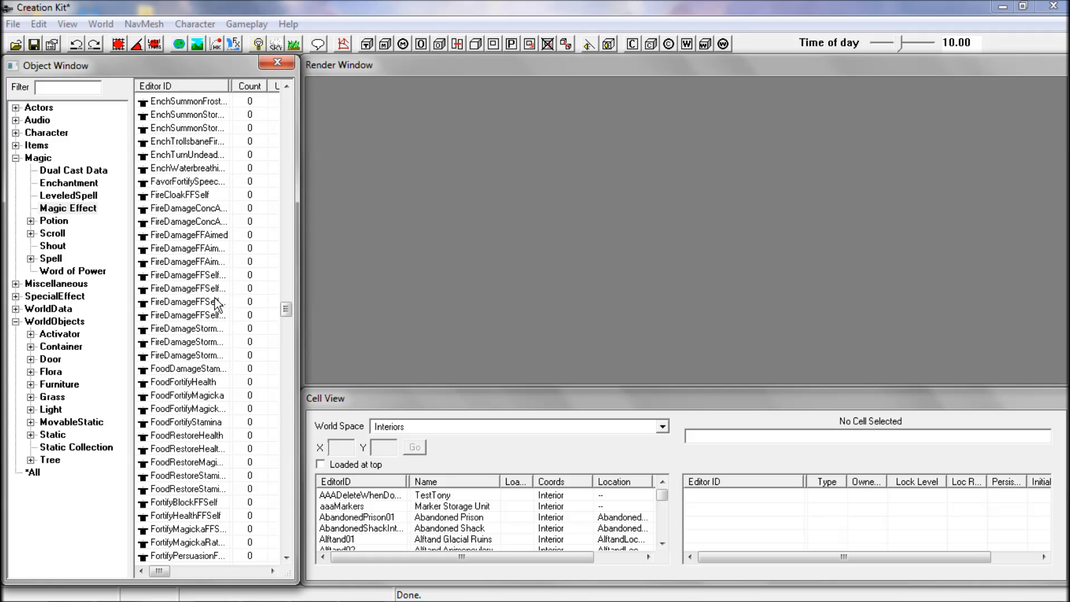
Examine the settings and attached Papyrus script of the FireDamageFFAimed magic effect, and close it without editing
{"action": "left_click", "coordinate": [204, 237]}
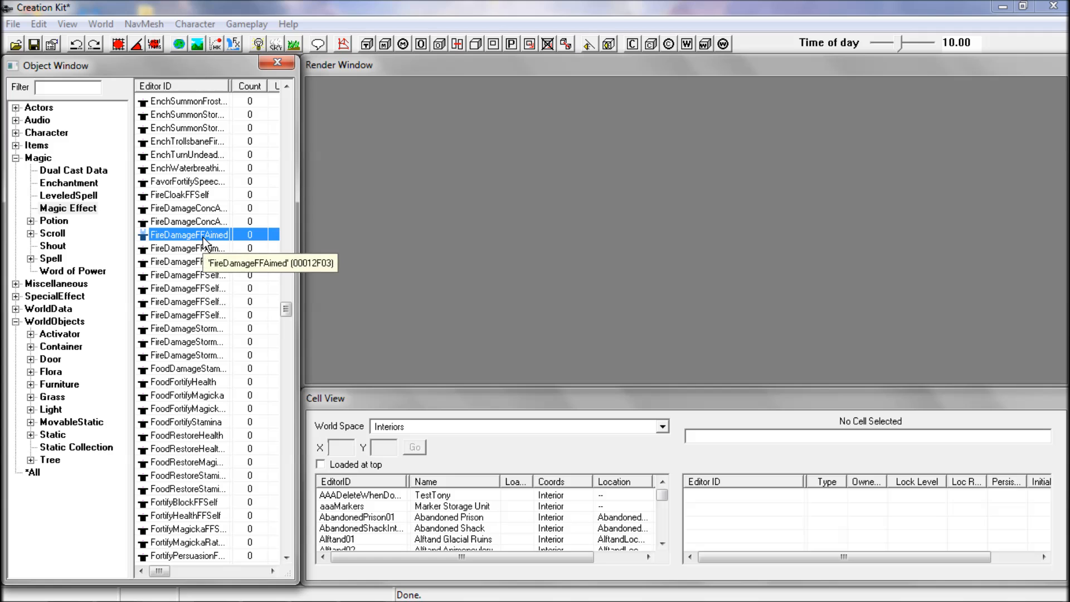
{"action": "double_click", "coordinate": [203, 238]}
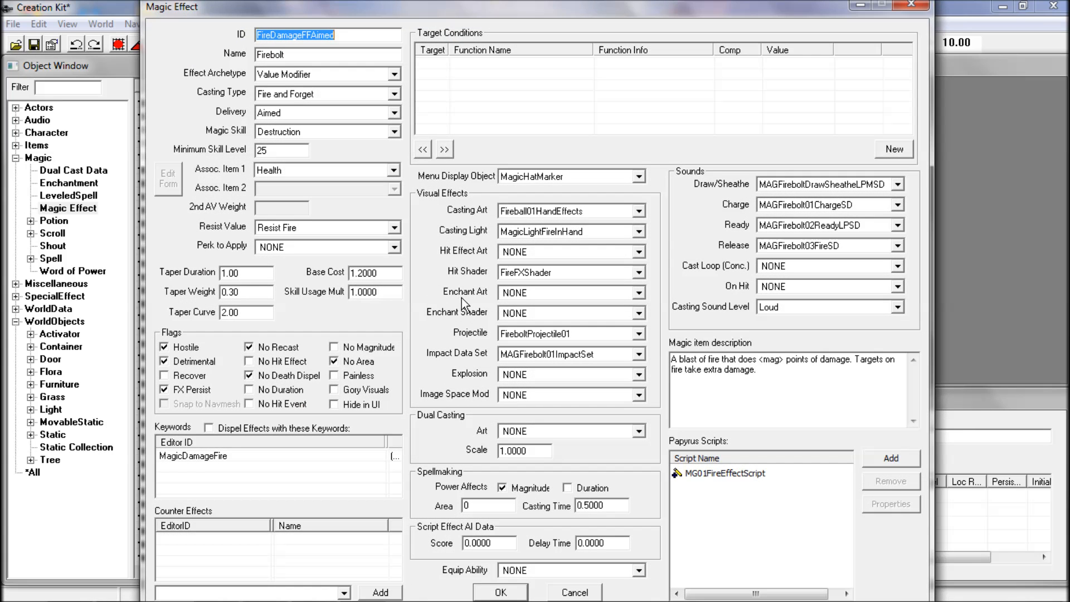
{"action": "left_click", "coordinate": [784, 475]}
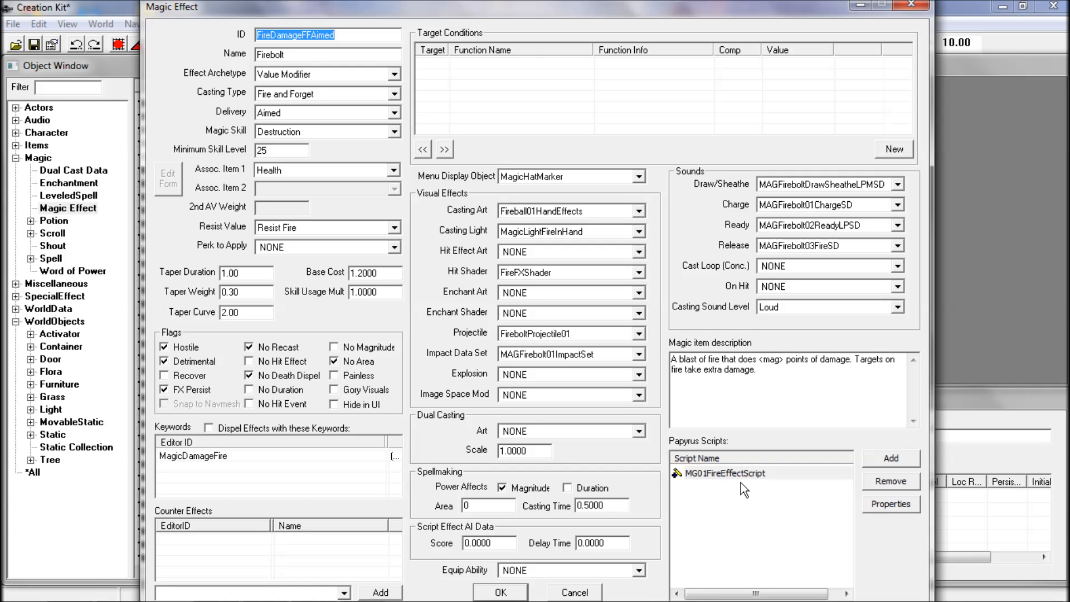
{"action": "left_click", "coordinate": [911, 6]}
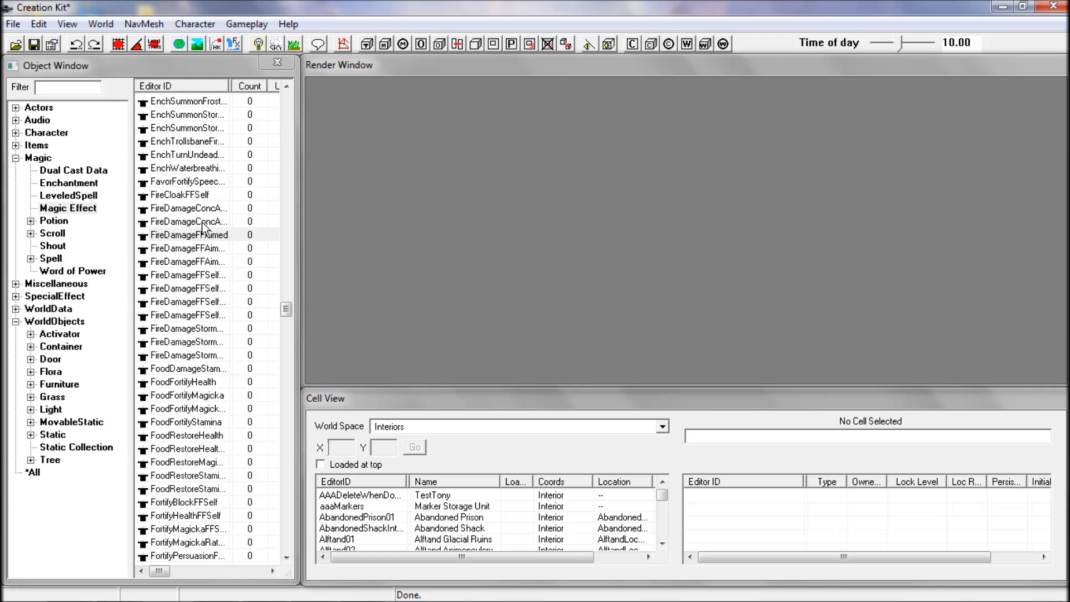
Open the custom zFireBeamEffect magic effect for editing
{"action": "left_click_drag", "start_coordinate": [285, 311], "coordinate": [282, 553]}
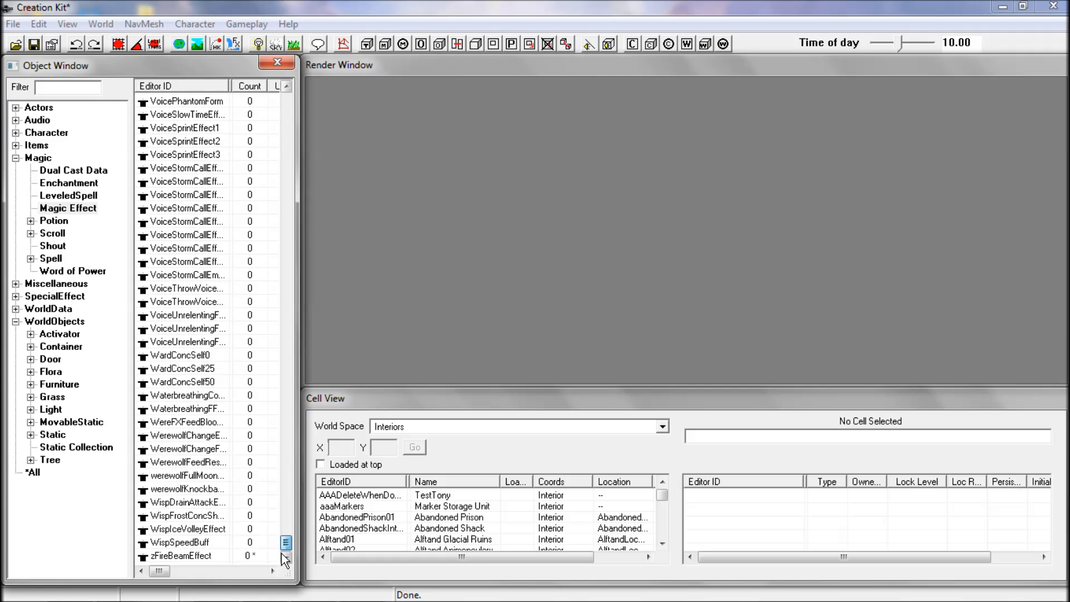
{"action": "left_click", "coordinate": [196, 556]}
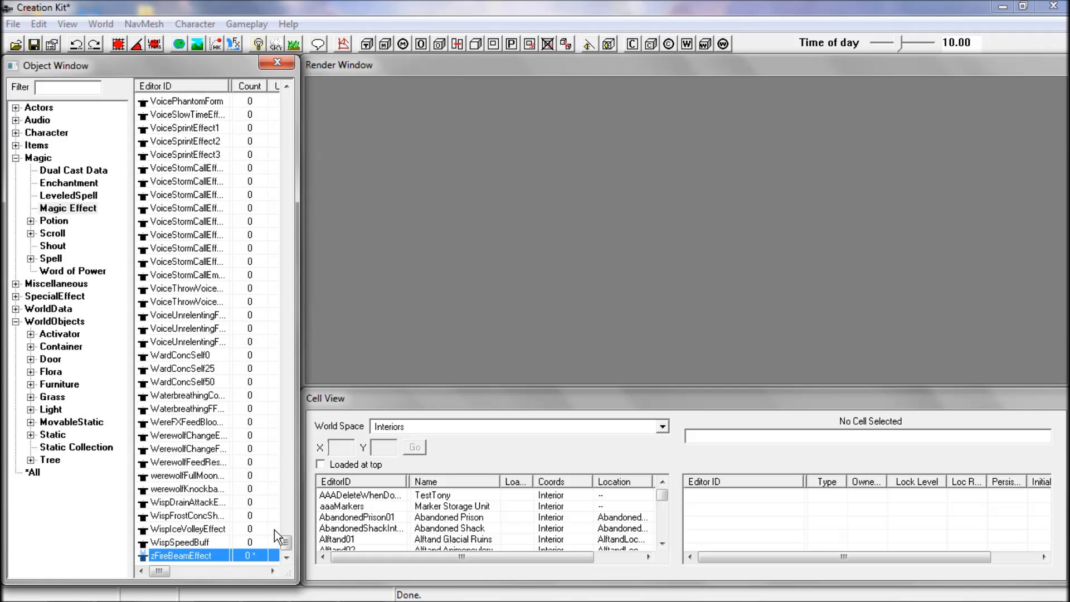
{"action": "double_click", "coordinate": [186, 556]}
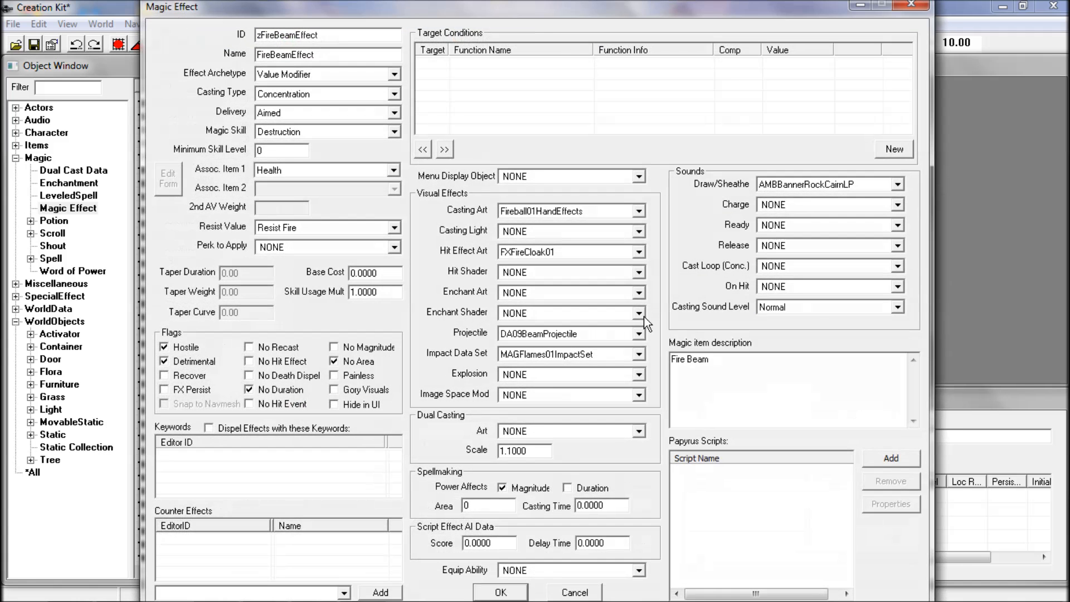
Find MG01FireEffectScript among the existing scripts and attach it to the fire beam effect as a Papyrus script
{"action": "left_click", "coordinate": [886, 458]}
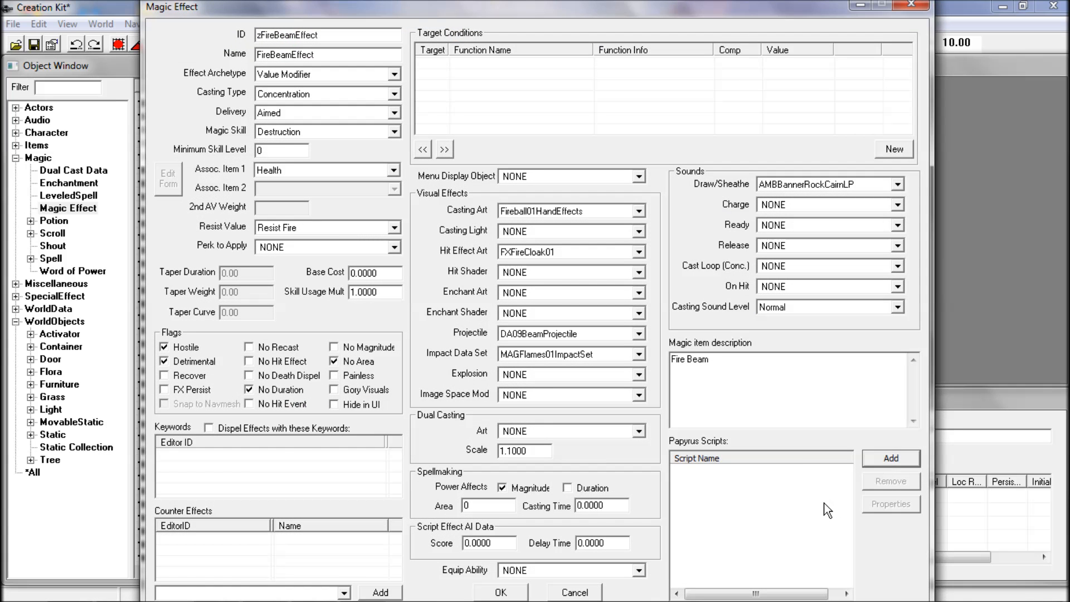
{"action": "left_click", "coordinate": [880, 459]}
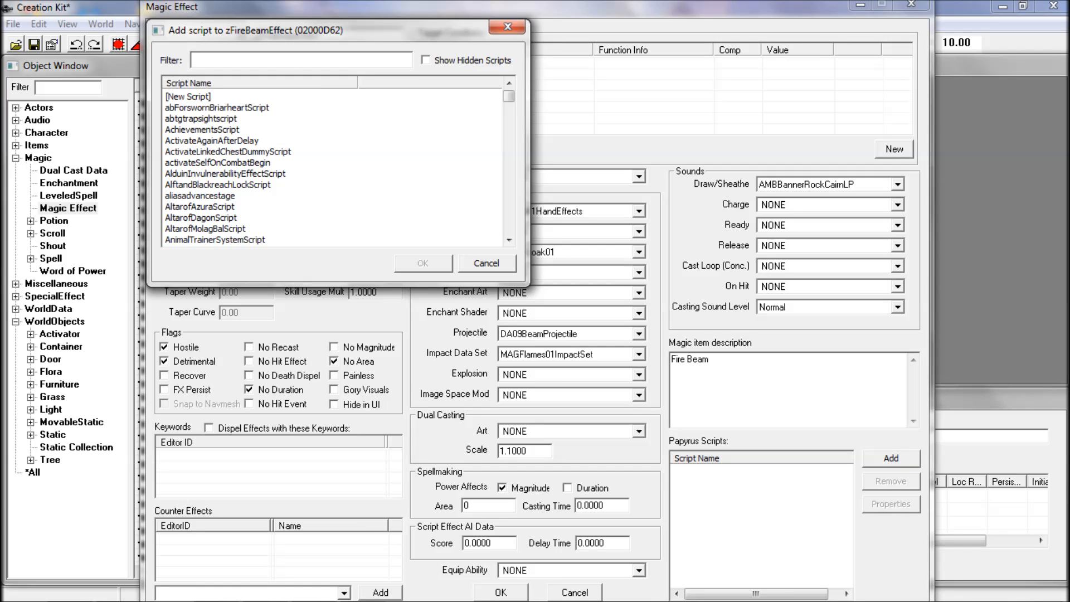
{"action": "type", "text": "mg01"}
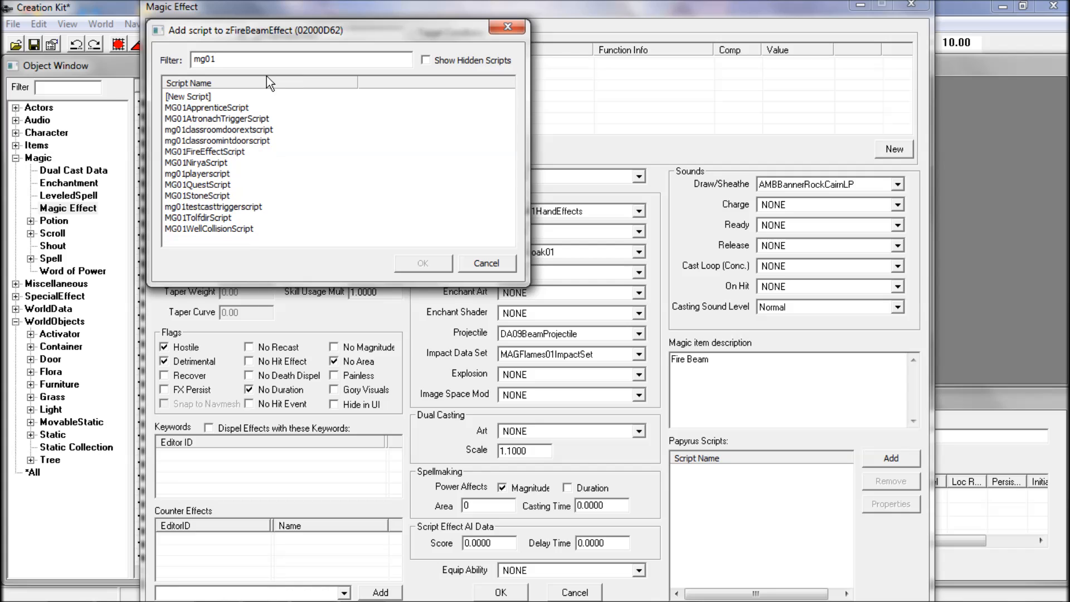
{"action": "left_click", "coordinate": [228, 151]}
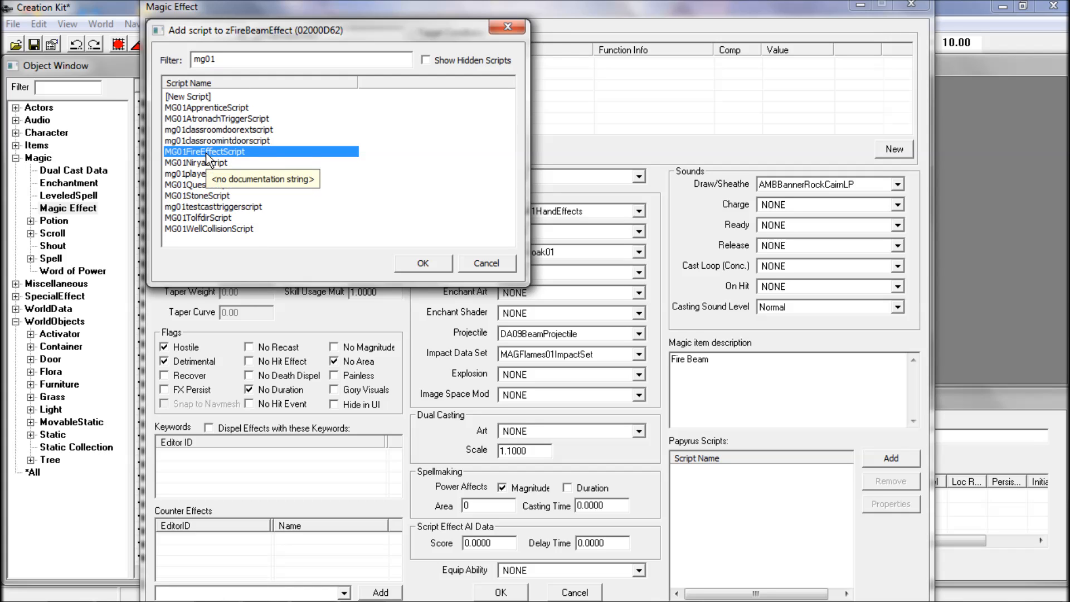
{"action": "double_click", "coordinate": [194, 60]}
{"action": "type", "text": "f"}
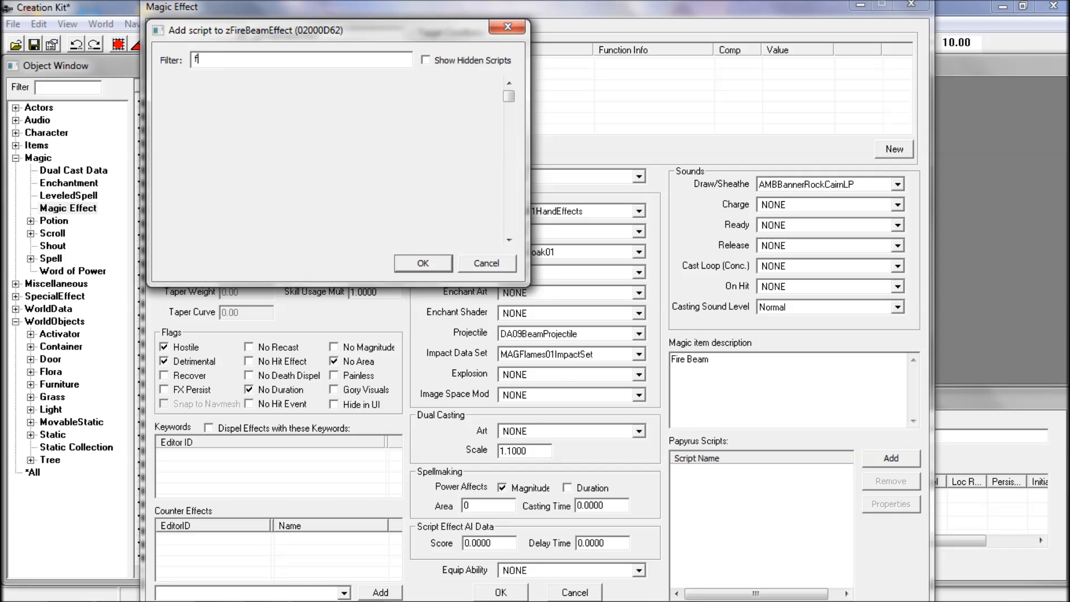
{"action": "type", "text": "iree"}
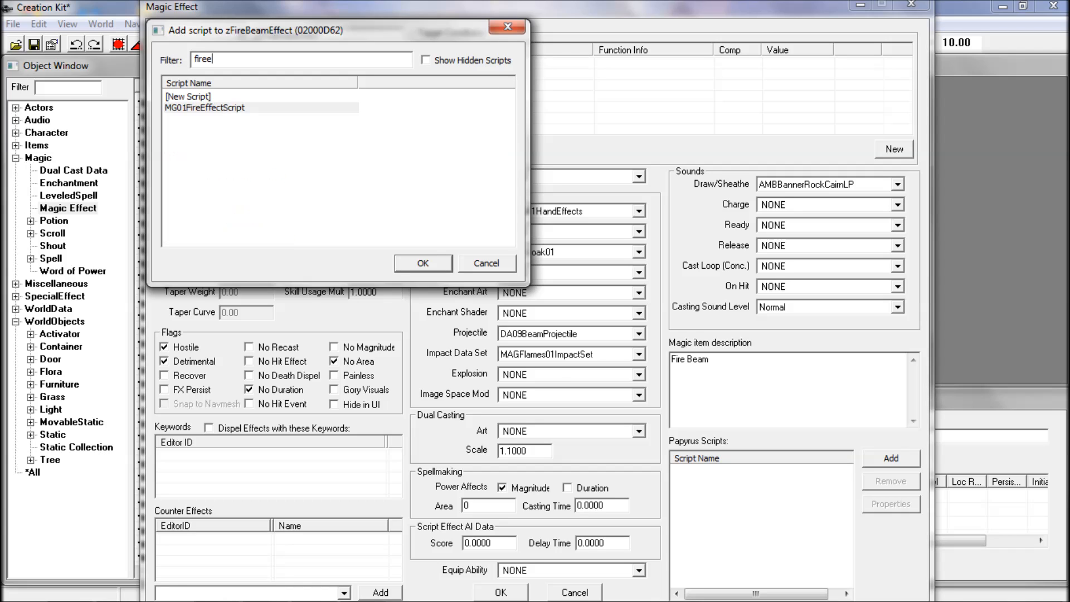
{"action": "type", "text": "ffect"}
{"action": "left_click", "coordinate": [195, 109]}
{"action": "left_click", "coordinate": [419, 261]}
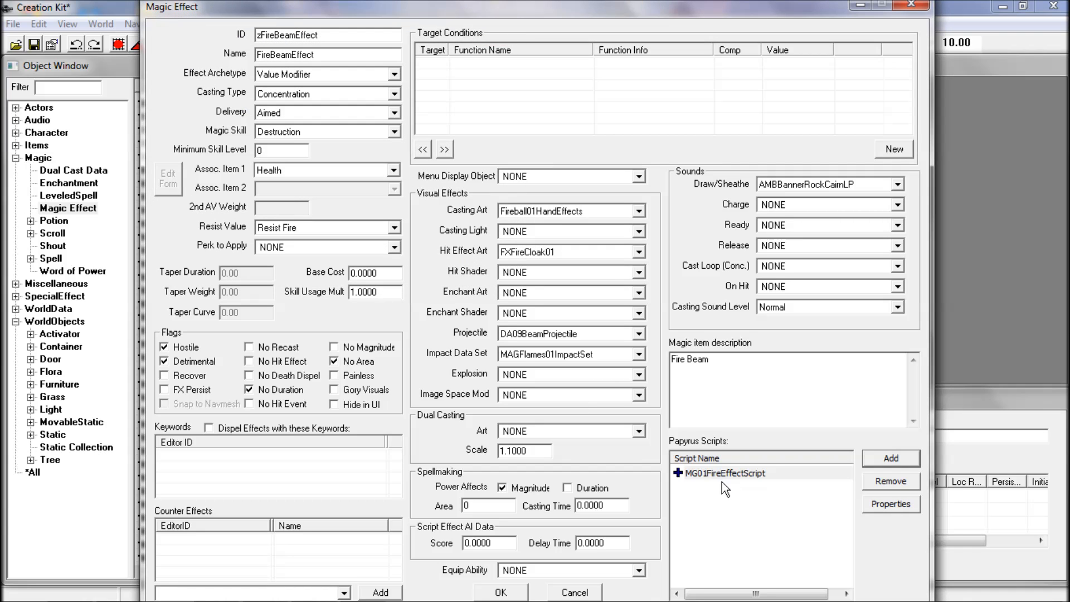
Open the properties of the attached MG01FireEffectScript and examine its MG01 quest property and the form for new properties
{"action": "left_click", "coordinate": [707, 472]}
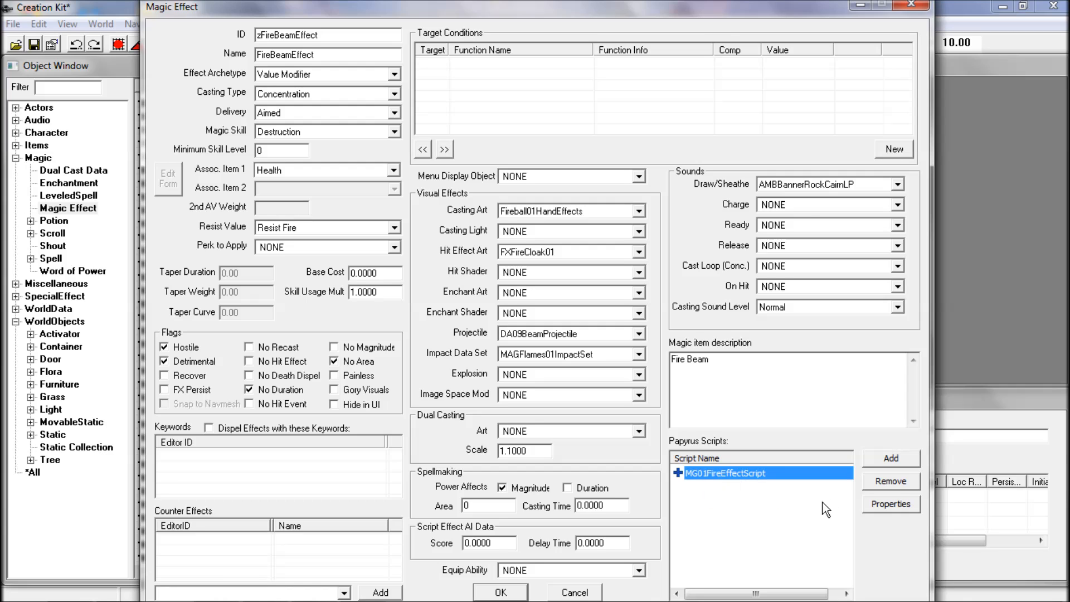
{"action": "right_click", "coordinate": [784, 473]}
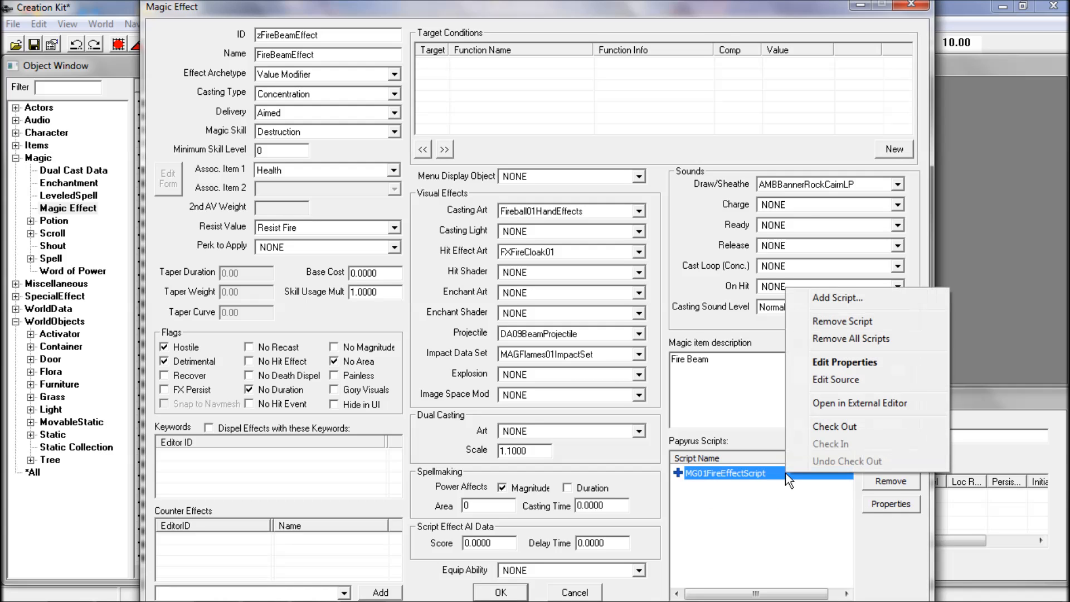
{"action": "left_click", "coordinate": [784, 492]}
{"action": "left_click", "coordinate": [745, 472]}
{"action": "left_click", "coordinate": [885, 504]}
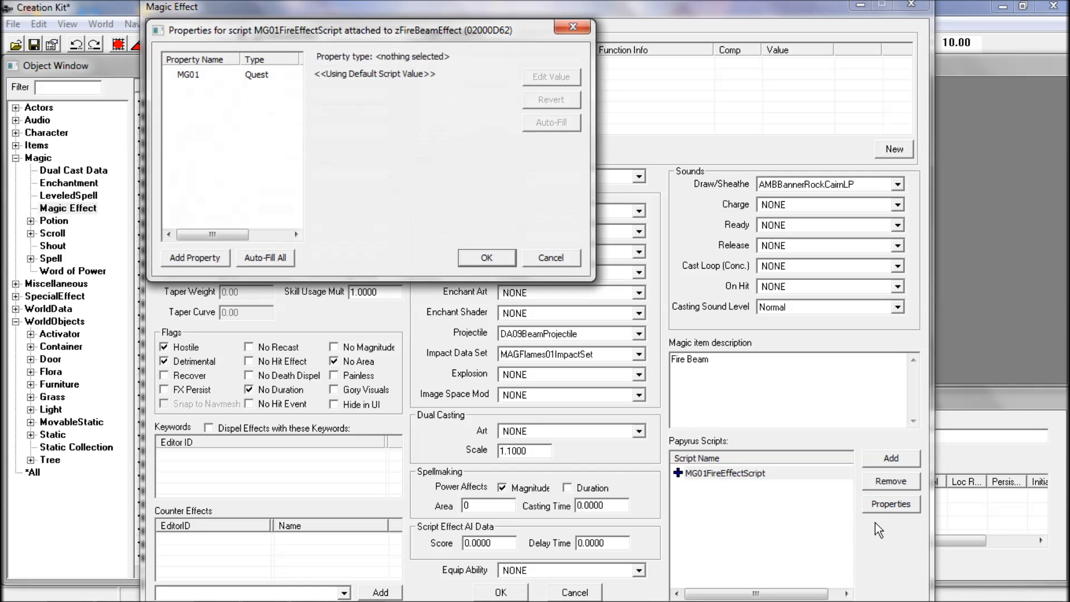
{"action": "left_click", "coordinate": [252, 75]}
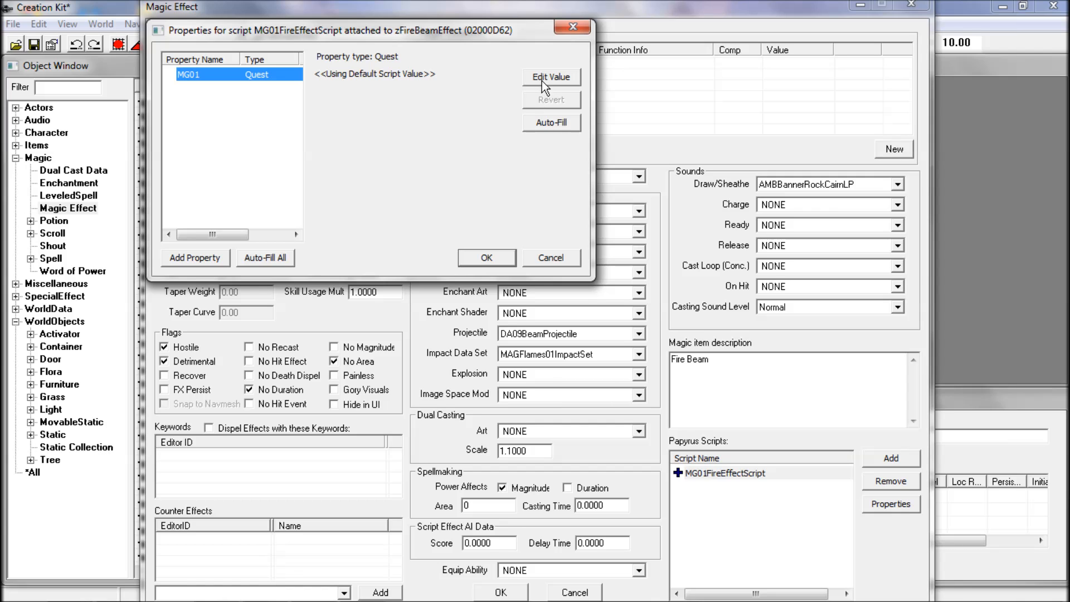
{"action": "left_click", "coordinate": [194, 256]}
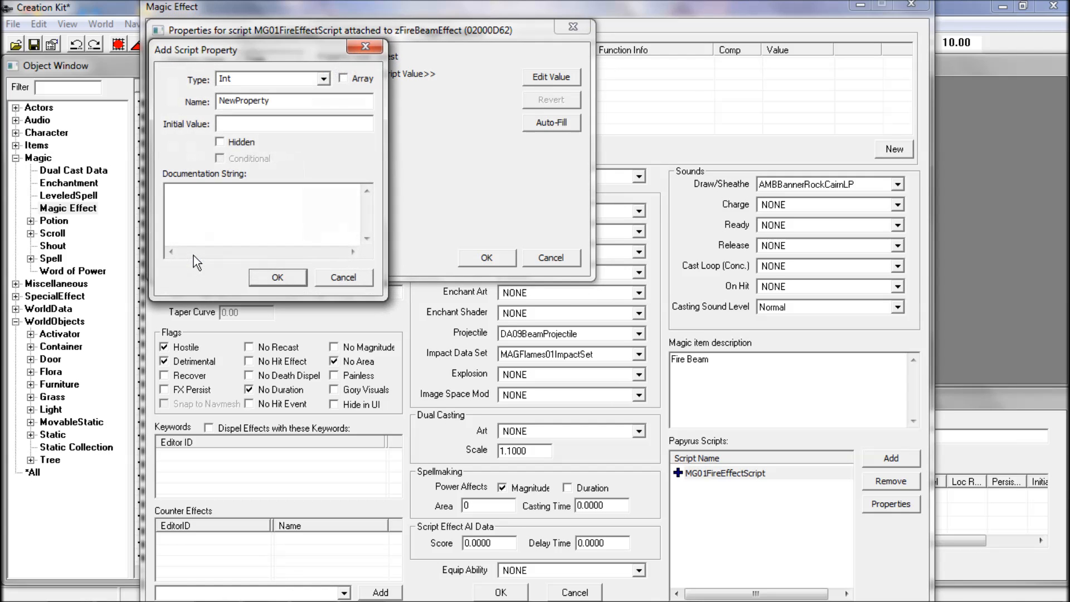
{"action": "left_click", "coordinate": [364, 47]}
Browse the quests available as a value for the script's MG01 property, and close the properties without picking one
{"action": "left_click", "coordinate": [549, 78]}
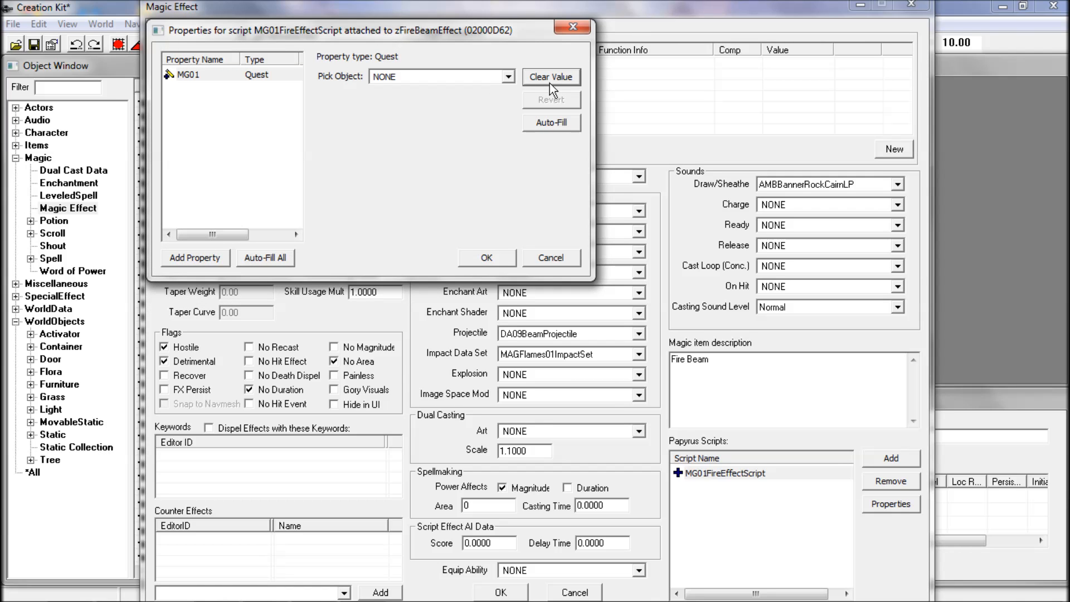
{"action": "left_click", "coordinate": [509, 77]}
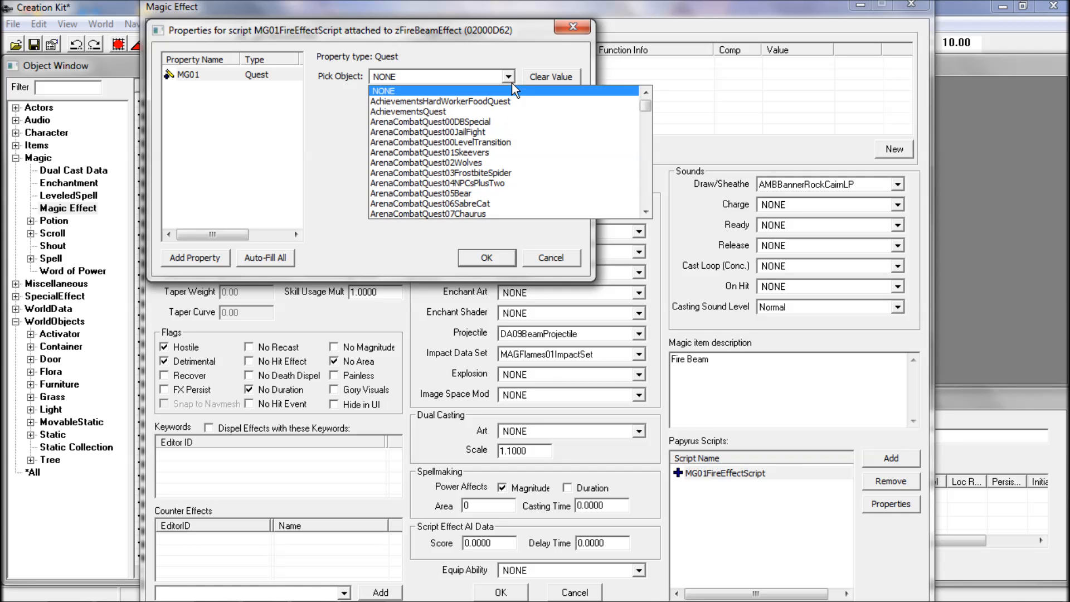
{"action": "mouse_move", "coordinate": [646, 105]}
{"action": "left_mouse_down"}
{"action": "mouse_move", "coordinate": [642, 234]}
{"action": "mouse_move", "coordinate": [643, 103]}
{"action": "left_mouse_up"}
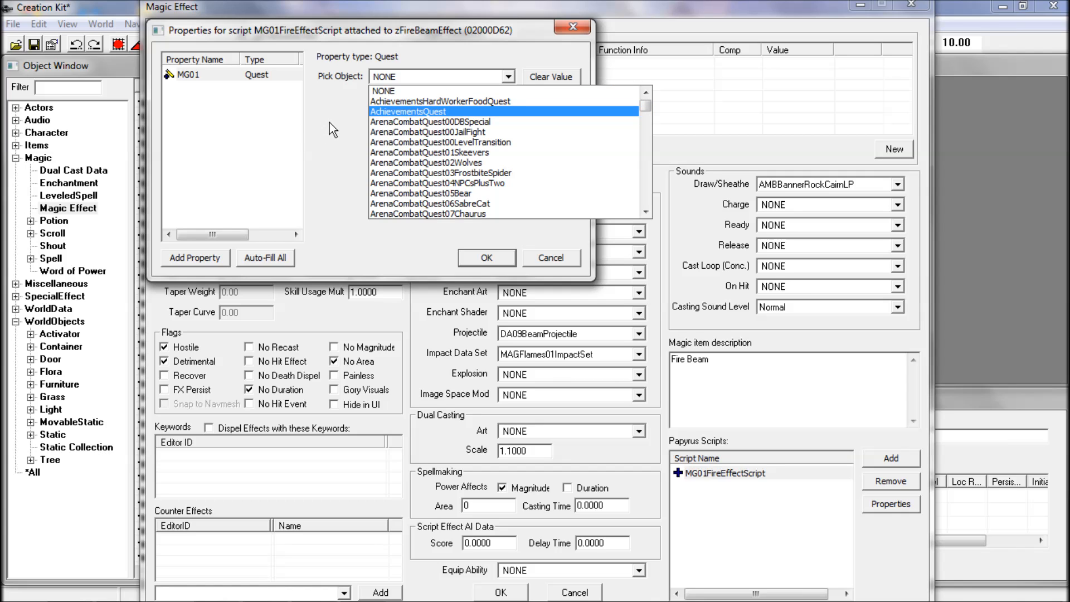
{"action": "scroll", "coordinate": [413, 147], "scroll_direction": "down", "scroll_amount": 4}
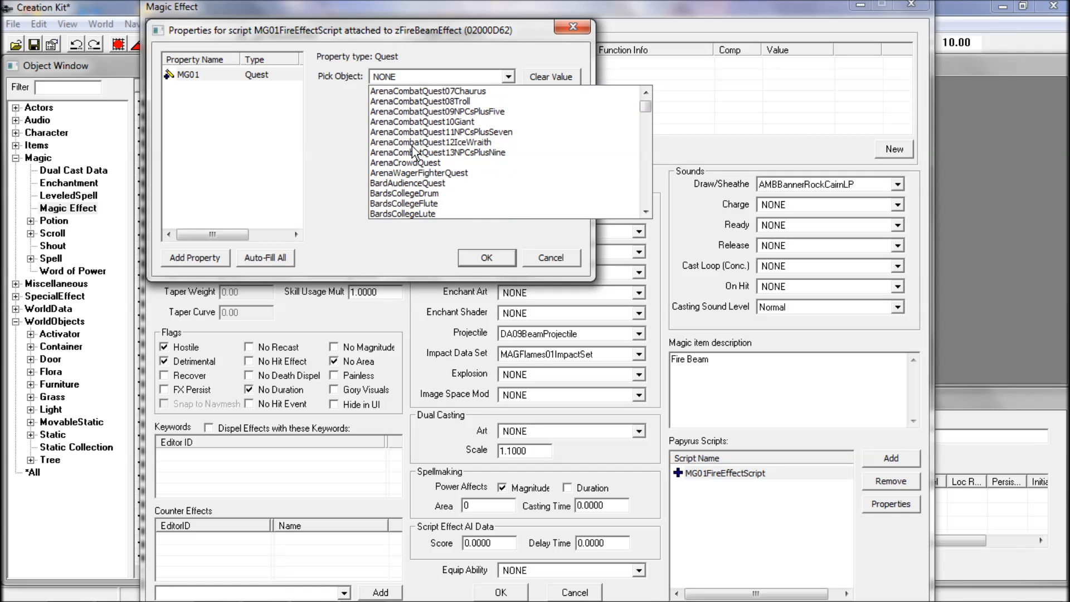
{"action": "scroll", "coordinate": [412, 147], "scroll_direction": "down", "scroll_amount": 6}
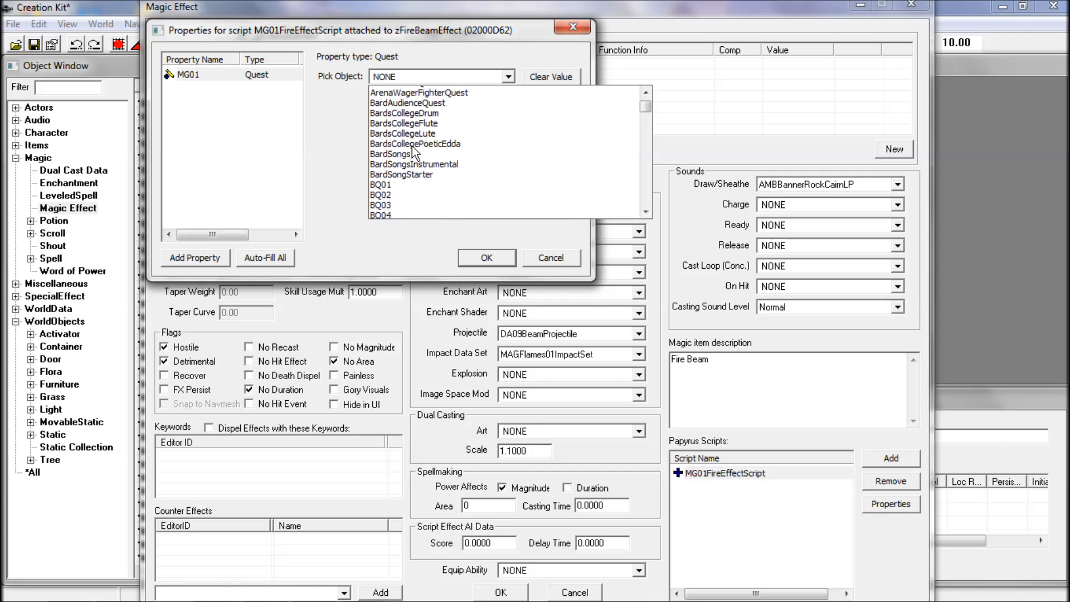
{"action": "scroll", "coordinate": [413, 147], "scroll_direction": "down", "scroll_amount": 8}
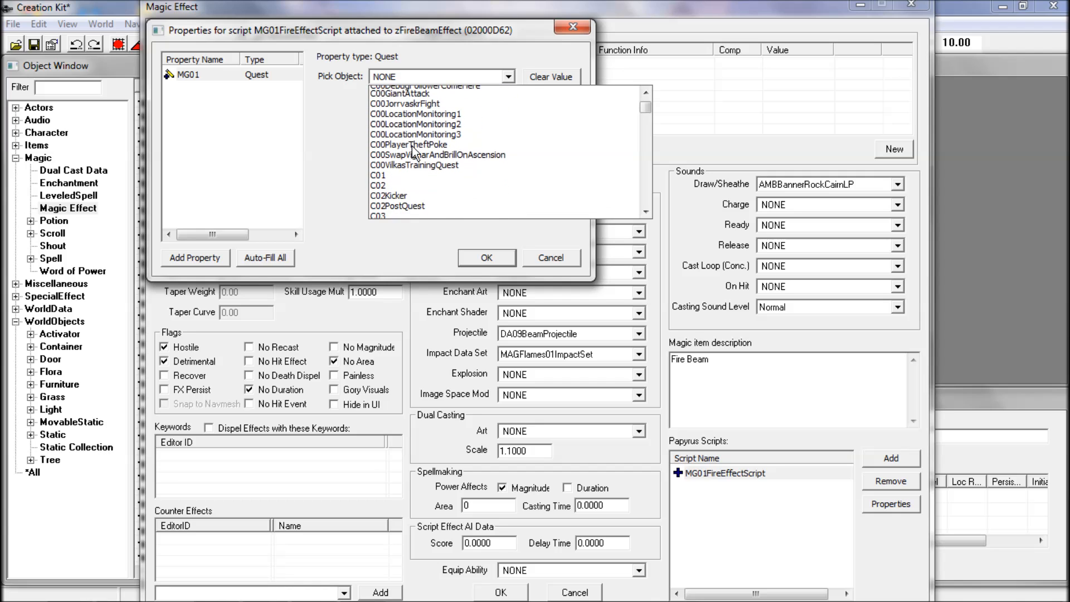
{"action": "scroll", "coordinate": [413, 152], "scroll_direction": "down", "scroll_amount": 15}
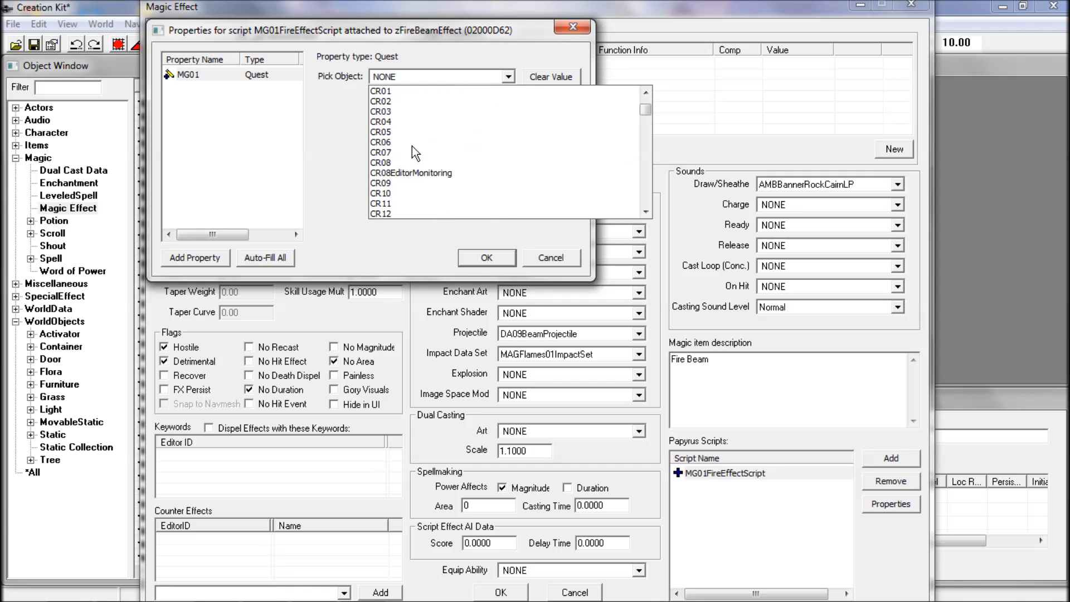
{"action": "scroll", "coordinate": [413, 151], "scroll_direction": "down", "scroll_amount": 20}
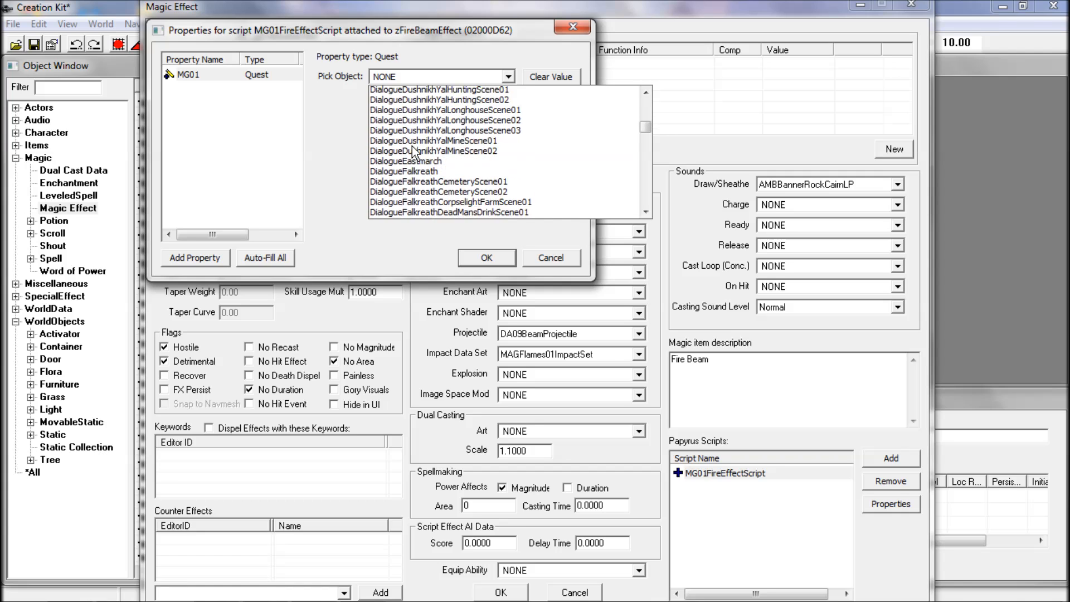
{"action": "scroll", "coordinate": [413, 151], "scroll_direction": "down", "scroll_amount": 20}
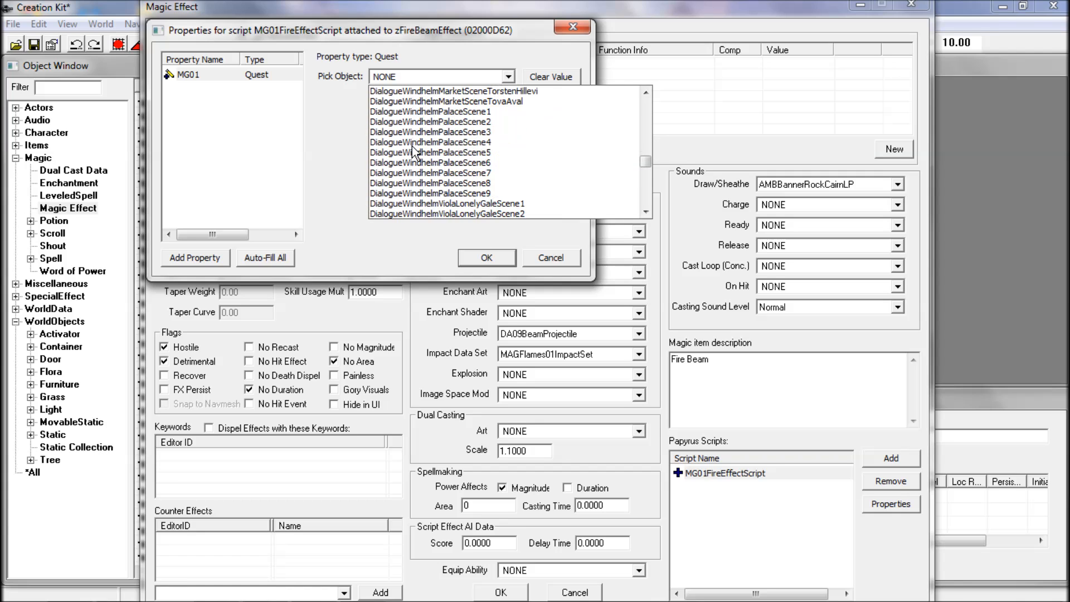
{"action": "scroll", "coordinate": [413, 152], "scroll_direction": "down", "scroll_amount": 20}
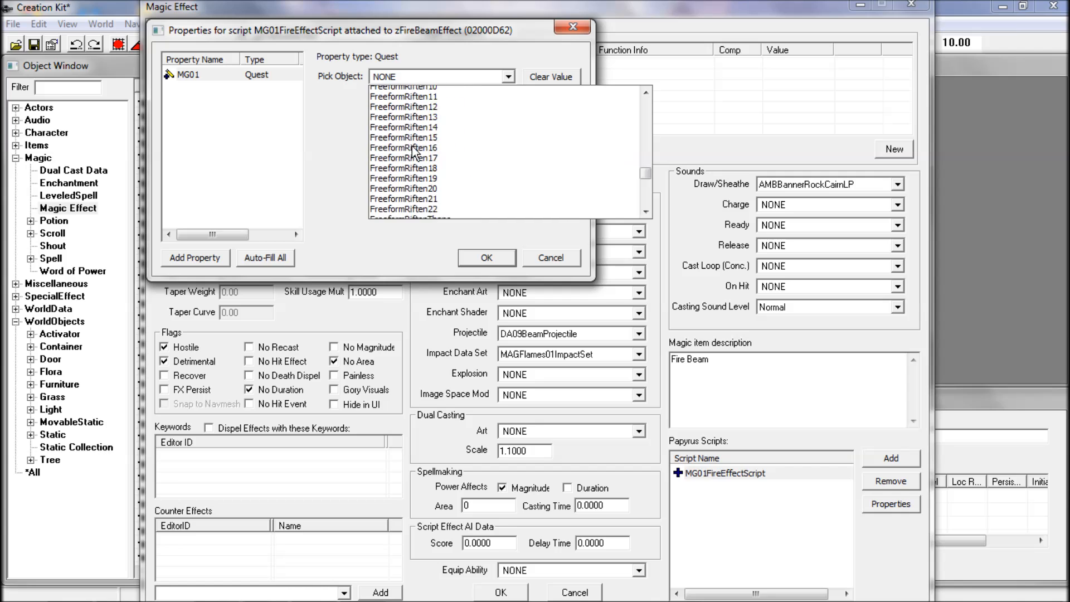
{"action": "scroll", "coordinate": [413, 151], "scroll_direction": "down", "scroll_amount": 2}
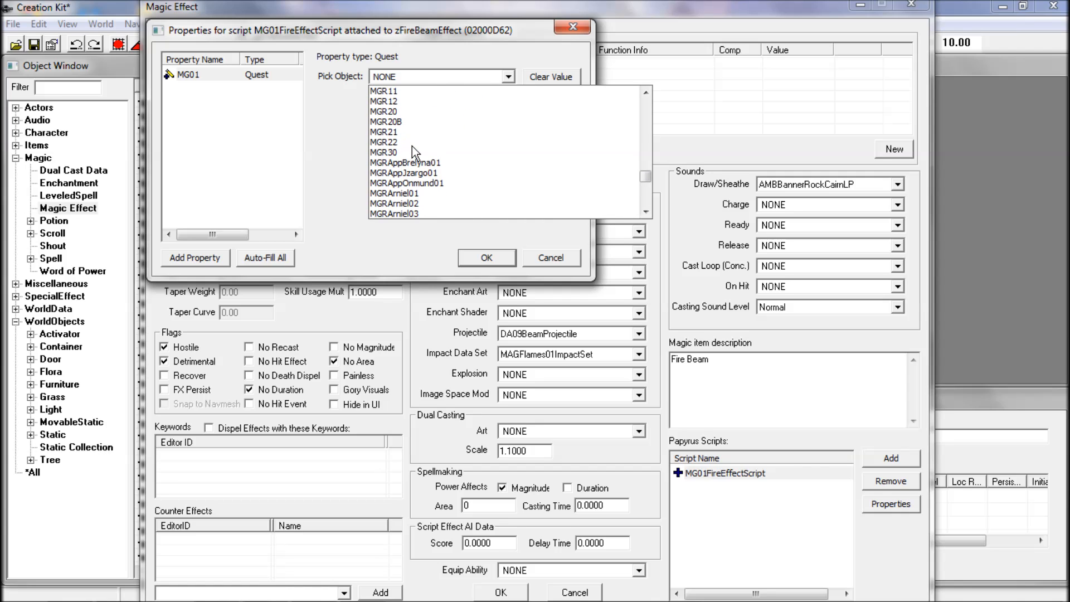
{"action": "scroll", "coordinate": [464, 175], "scroll_direction": "up", "scroll_amount": 3}
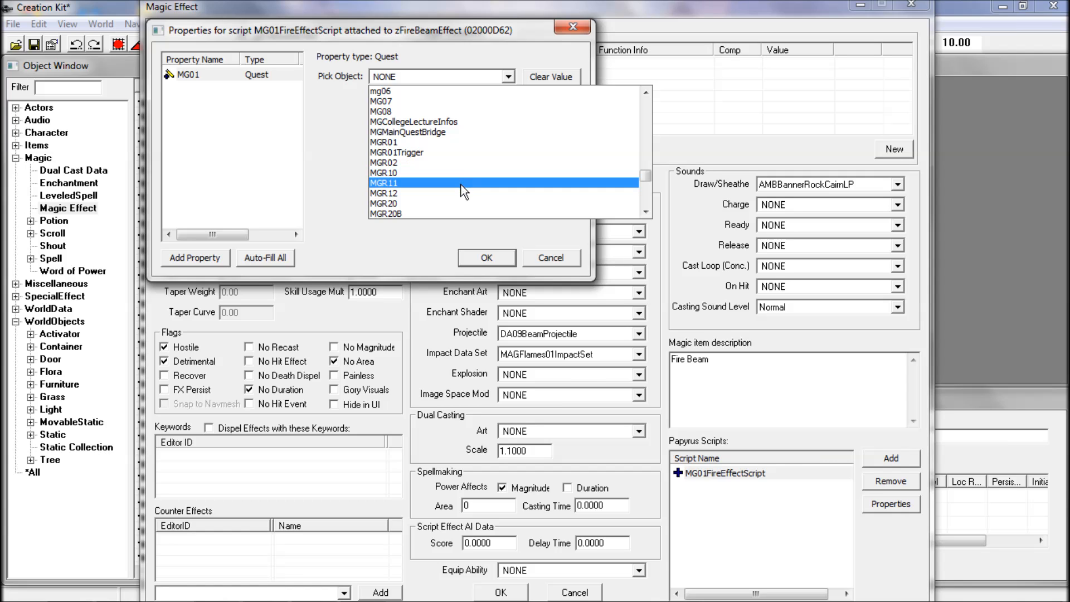
{"action": "scroll", "coordinate": [460, 185], "scroll_direction": "up", "scroll_amount": 4}
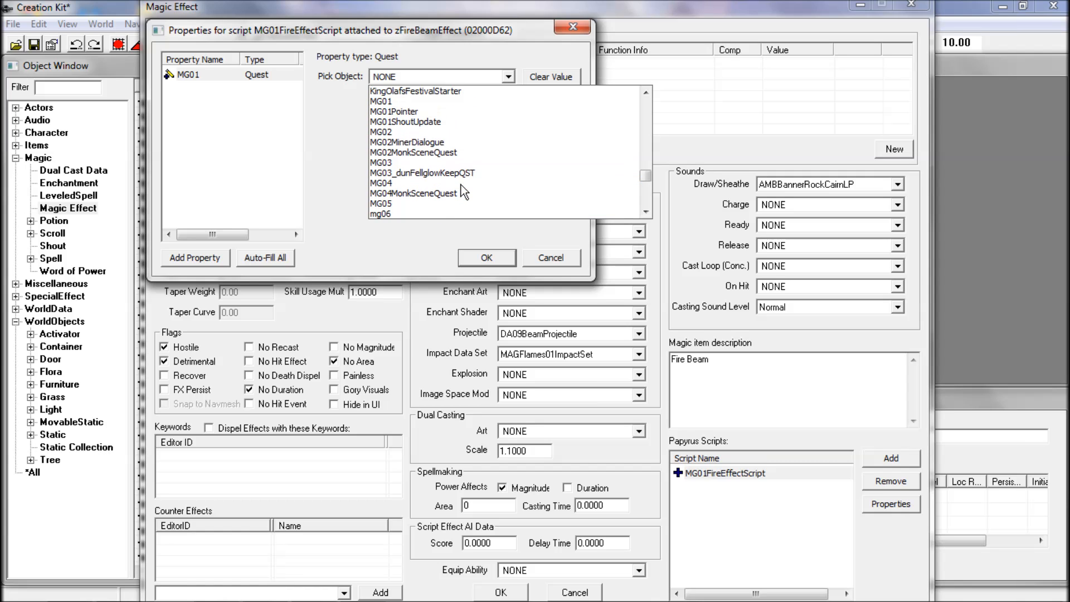
{"action": "scroll", "coordinate": [461, 185], "scroll_direction": "down", "scroll_amount": 20}
{"action": "scroll", "coordinate": [460, 185], "scroll_direction": "down", "scroll_amount": 8}
{"action": "scroll", "coordinate": [460, 185], "scroll_direction": "down", "scroll_amount": 6}
{"action": "scroll", "coordinate": [460, 185], "scroll_direction": "down", "scroll_amount": 4}
{"action": "scroll", "coordinate": [460, 185], "scroll_direction": "down", "scroll_amount": 10}
{"action": "scroll", "coordinate": [483, 185], "scroll_direction": "down", "scroll_amount": 15}
{"action": "scroll", "coordinate": [483, 185], "scroll_direction": "down", "scroll_amount": 15}
{"action": "scroll", "coordinate": [483, 192], "scroll_direction": "down", "scroll_amount": 15}
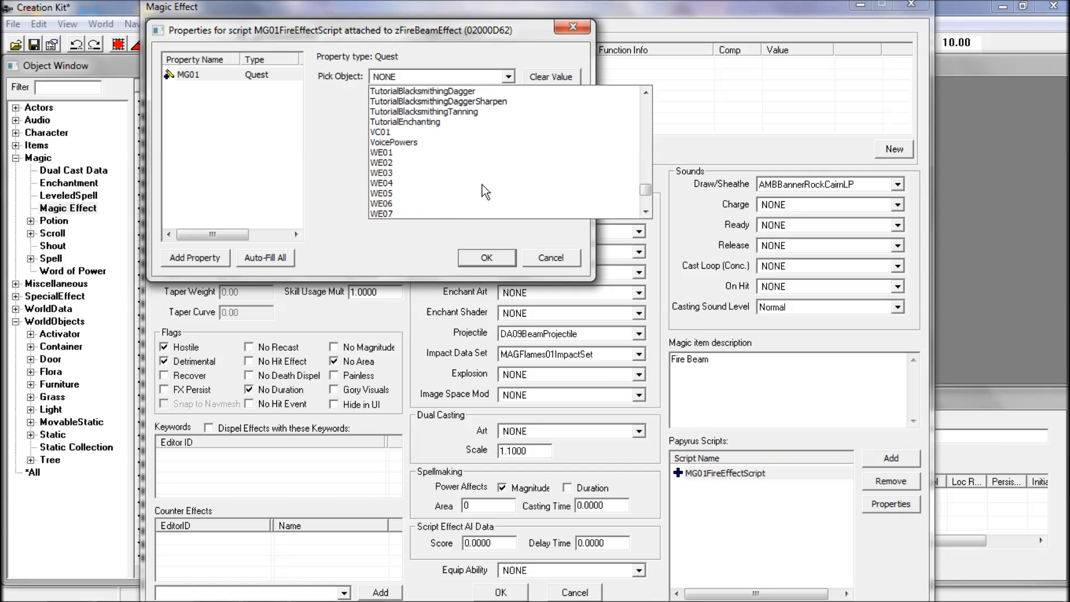
{"action": "scroll", "coordinate": [483, 192], "scroll_direction": "down", "scroll_amount": 15}
{"action": "scroll", "coordinate": [483, 185], "scroll_direction": "down", "scroll_amount": 8}
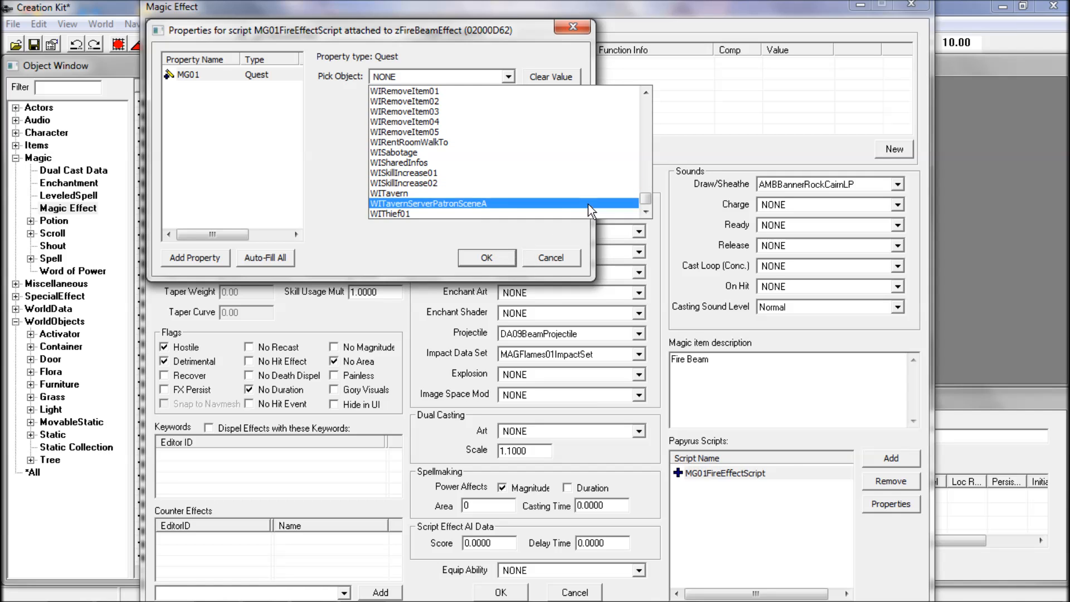
{"action": "left_click", "coordinate": [440, 241]}
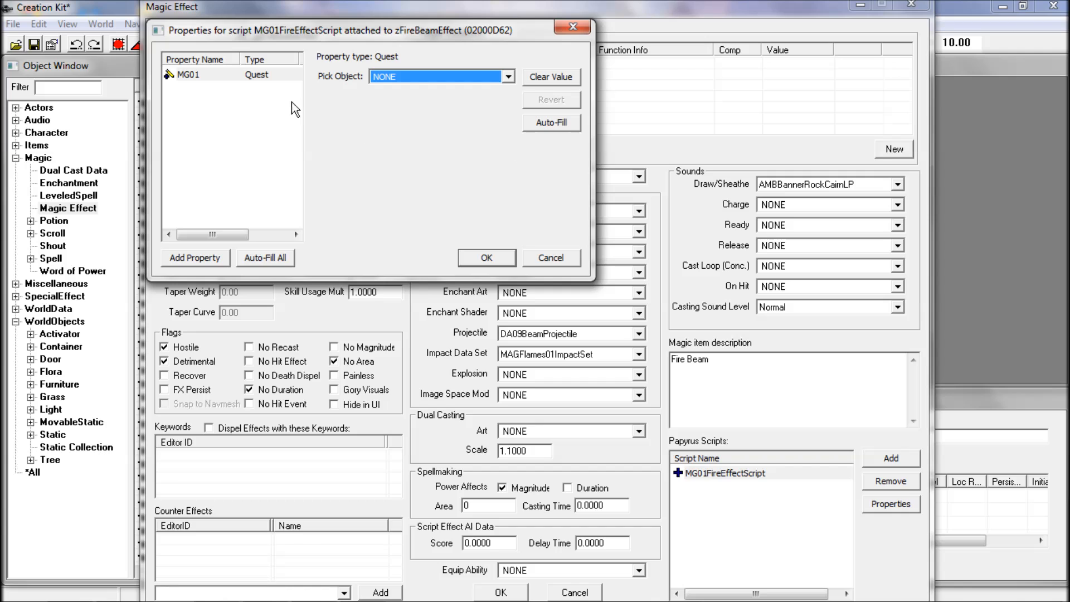
{"action": "left_click", "coordinate": [236, 74]}
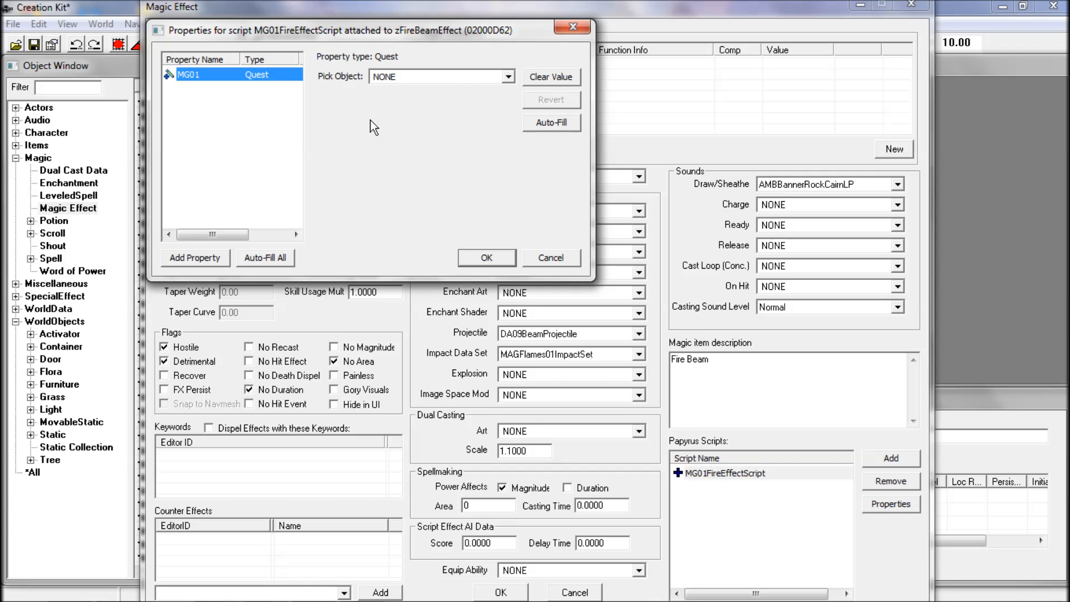
{"action": "left_click", "coordinate": [549, 266]}
Open the properties of MG01FireEffectScript on the fire beam effect and examine the form for adding a script property
{"action": "left_click", "coordinate": [753, 475]}
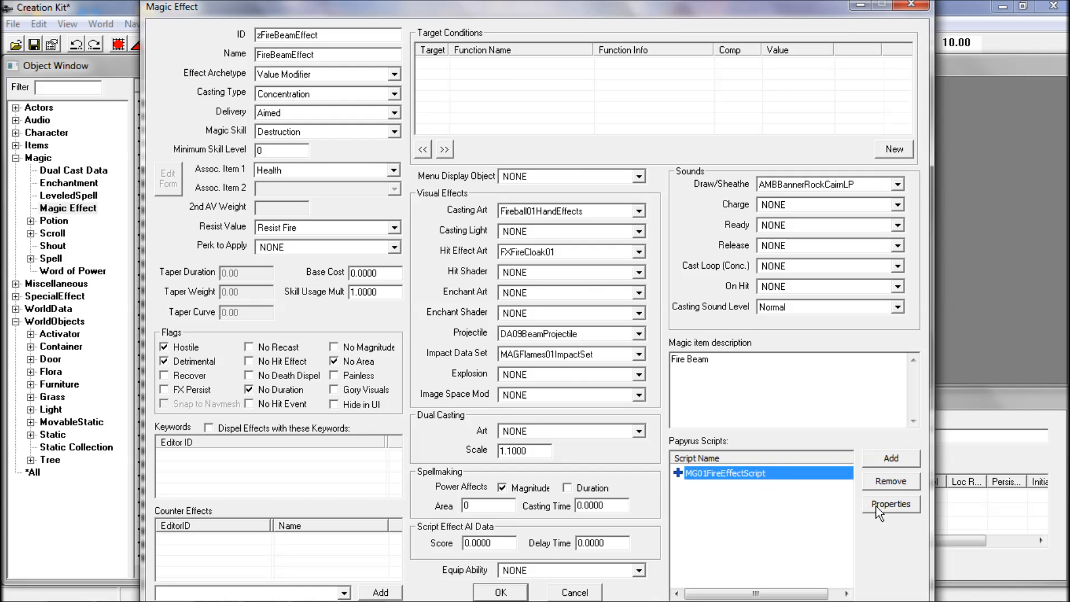
{"action": "left_click", "coordinate": [891, 504]}
{"action": "left_click", "coordinate": [223, 74]}
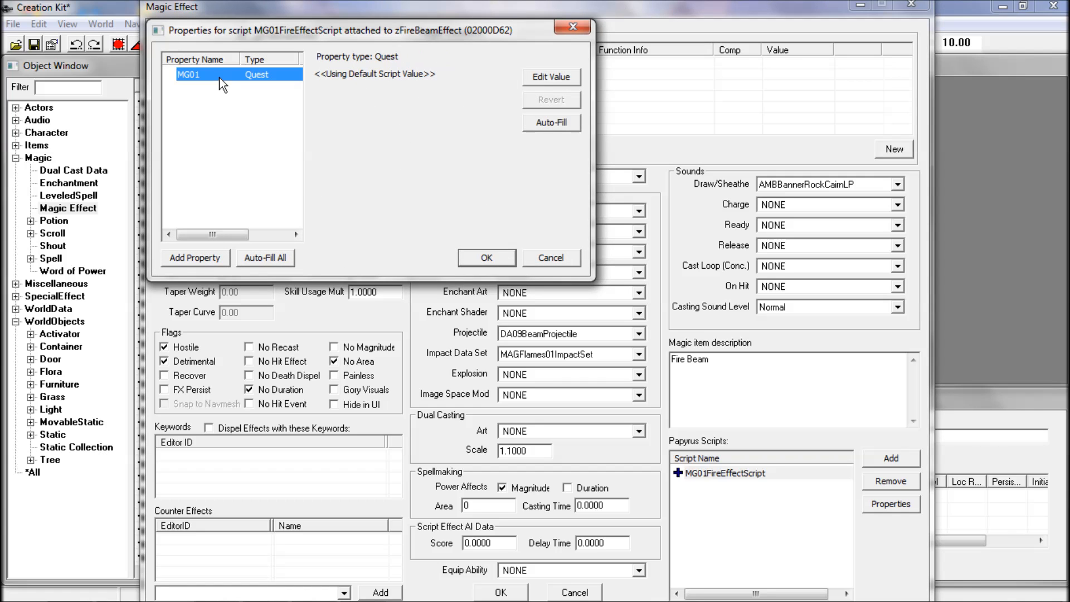
{"action": "left_click", "coordinate": [213, 255]}
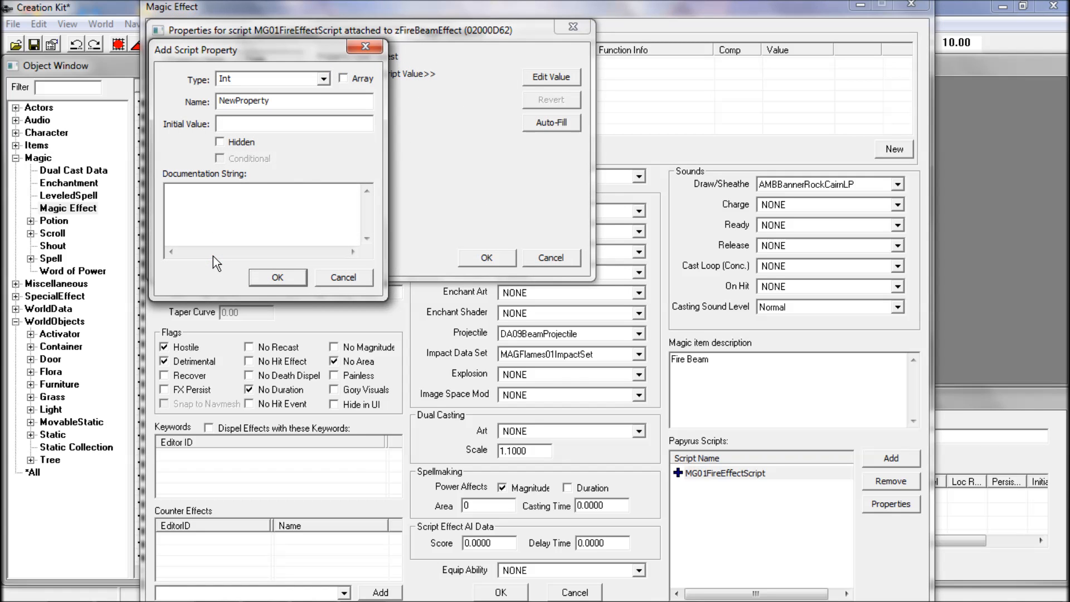
{"action": "left_click", "coordinate": [367, 47]}
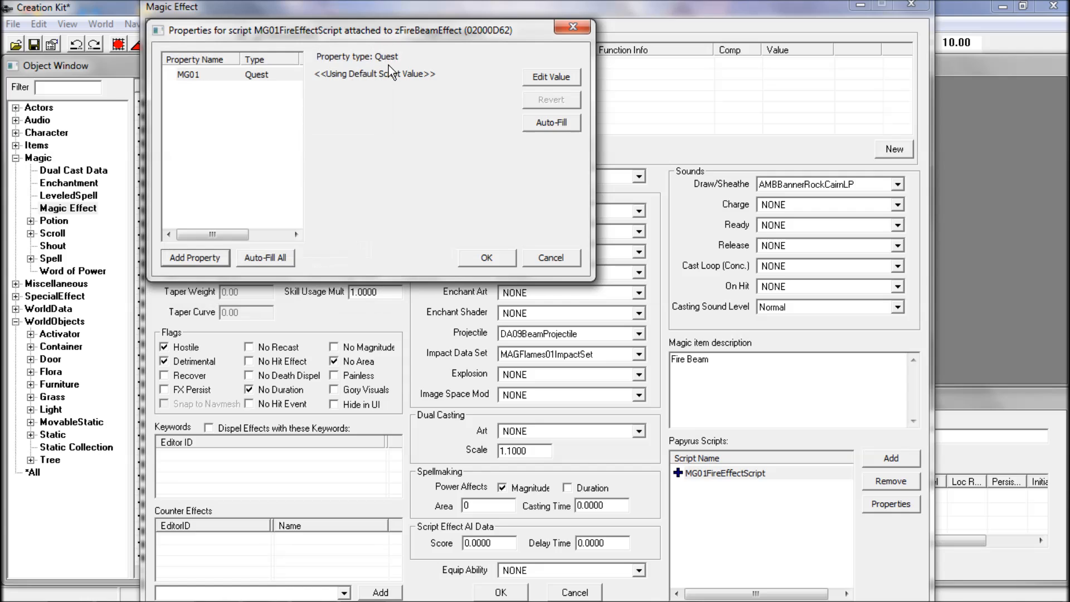
Examine the value choice for the script's MG01 quest property without picking a quest, and put the fire beam effect aside
{"action": "left_click", "coordinate": [251, 75]}
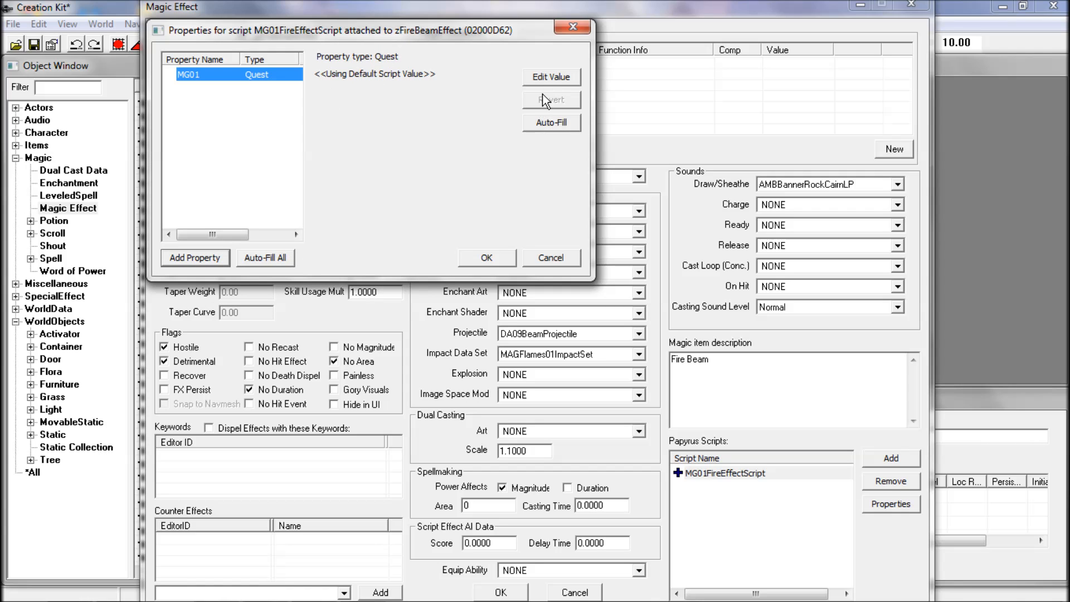
{"action": "left_click", "coordinate": [544, 78]}
{"action": "left_click", "coordinate": [509, 77]}
{"action": "left_click", "coordinate": [509, 79]}
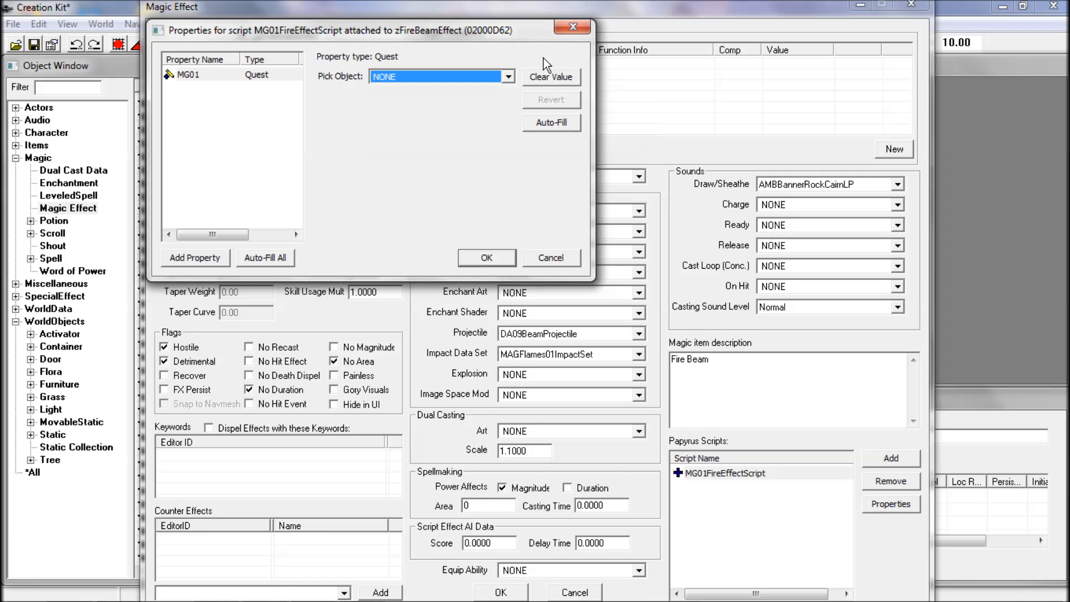
{"action": "left_click", "coordinate": [576, 29]}
{"action": "left_click", "coordinate": [911, 5]}
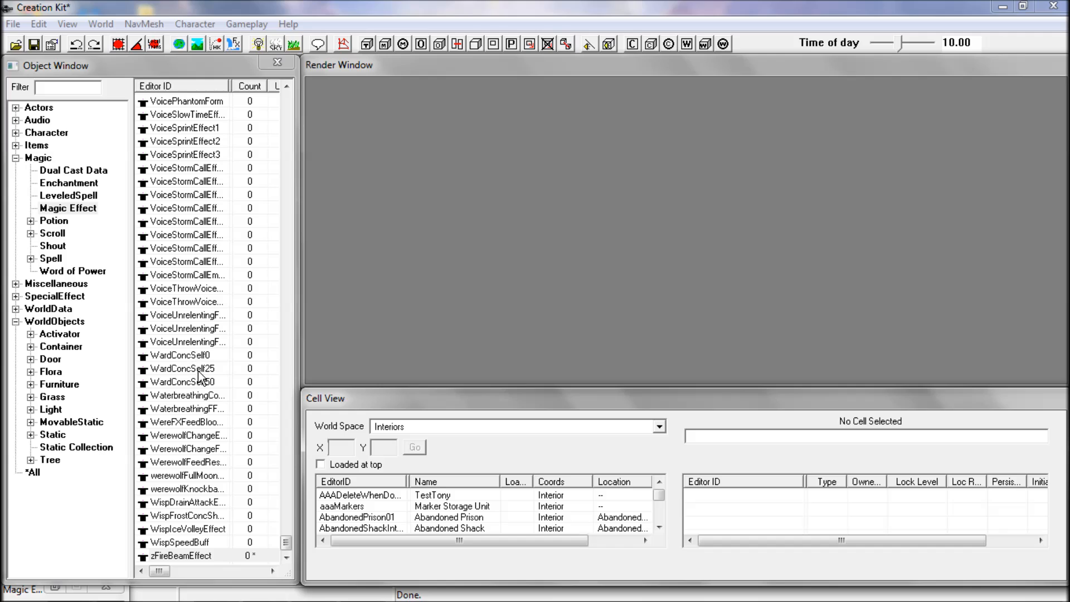
Find the FireDamageConcAimed magic effect and check it for attached Papyrus scripts
{"action": "left_click_drag", "start_coordinate": [290, 552], "coordinate": [281, 310]}
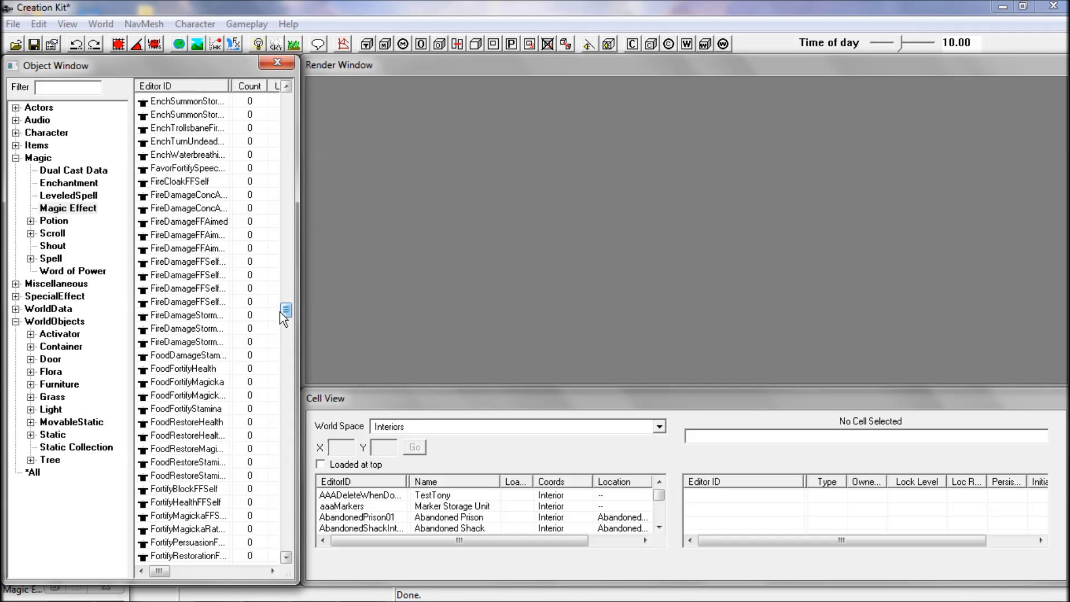
{"action": "left_click", "coordinate": [208, 194]}
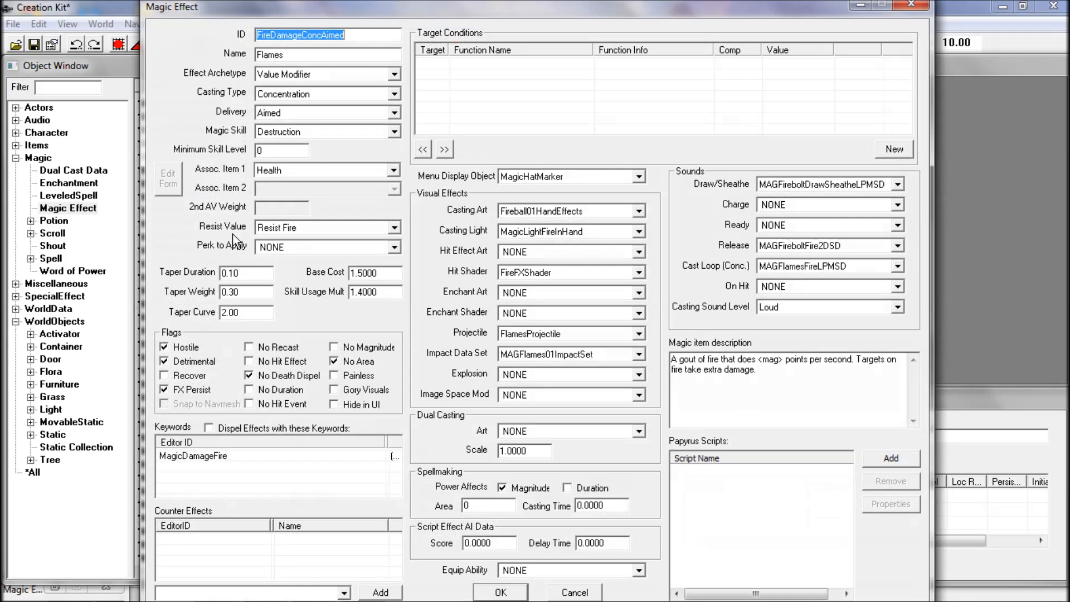
{"action": "left_click", "coordinate": [913, 7]}
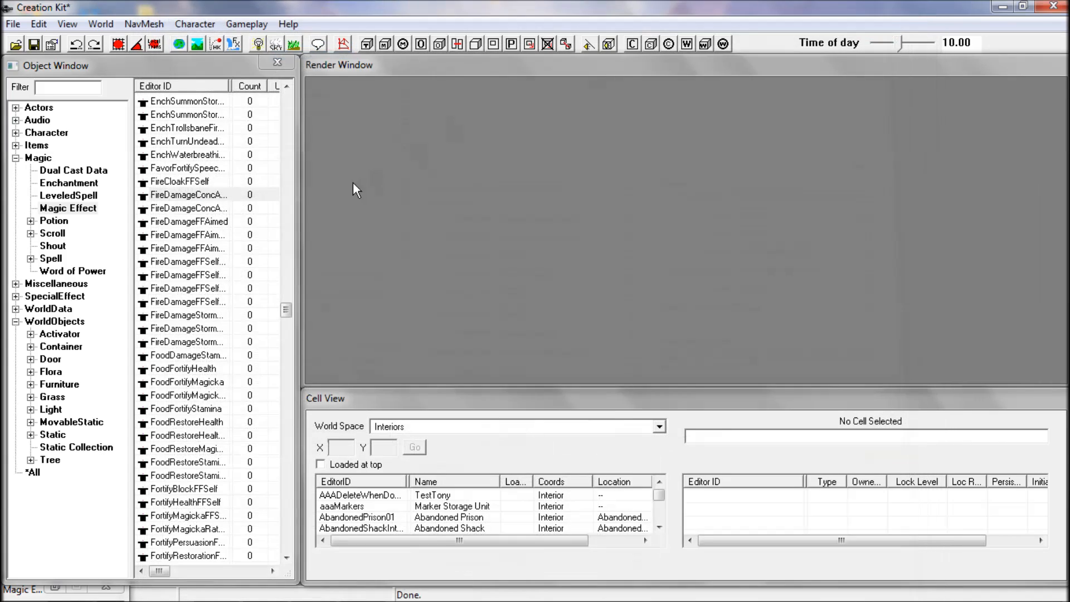
Open the FireDamageFFAimed75 magic effect and check which quest its MG01FireEffectScript uses for the MG01 property
{"action": "left_click", "coordinate": [203, 237]}
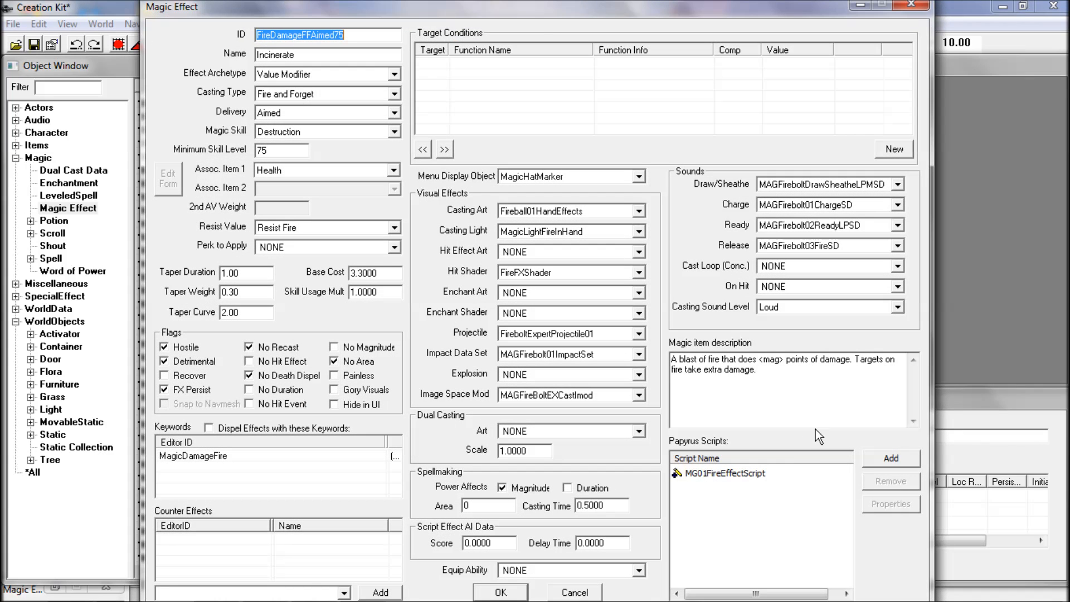
{"action": "left_click", "coordinate": [741, 472]}
{"action": "left_click", "coordinate": [890, 505]}
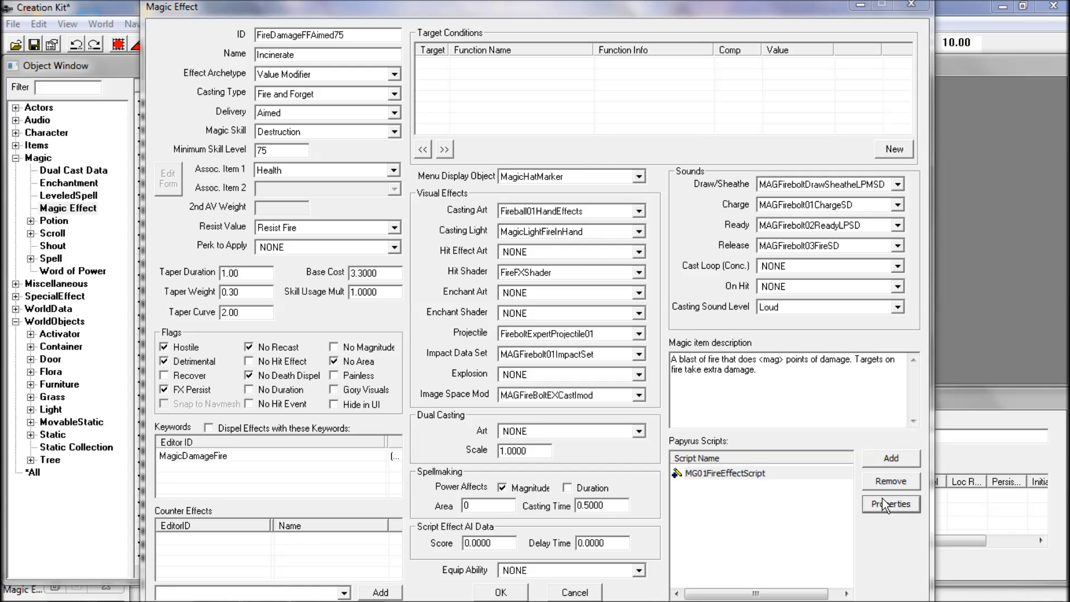
{"action": "left_click", "coordinate": [203, 75]}
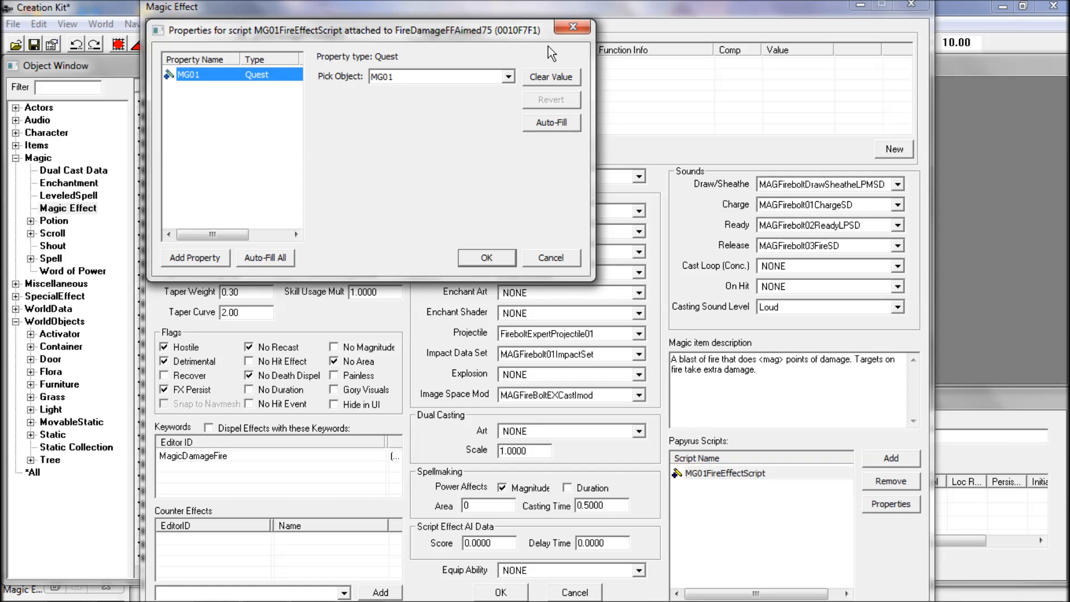
{"action": "left_click", "coordinate": [572, 27]}
{"action": "left_click", "coordinate": [912, 4]}
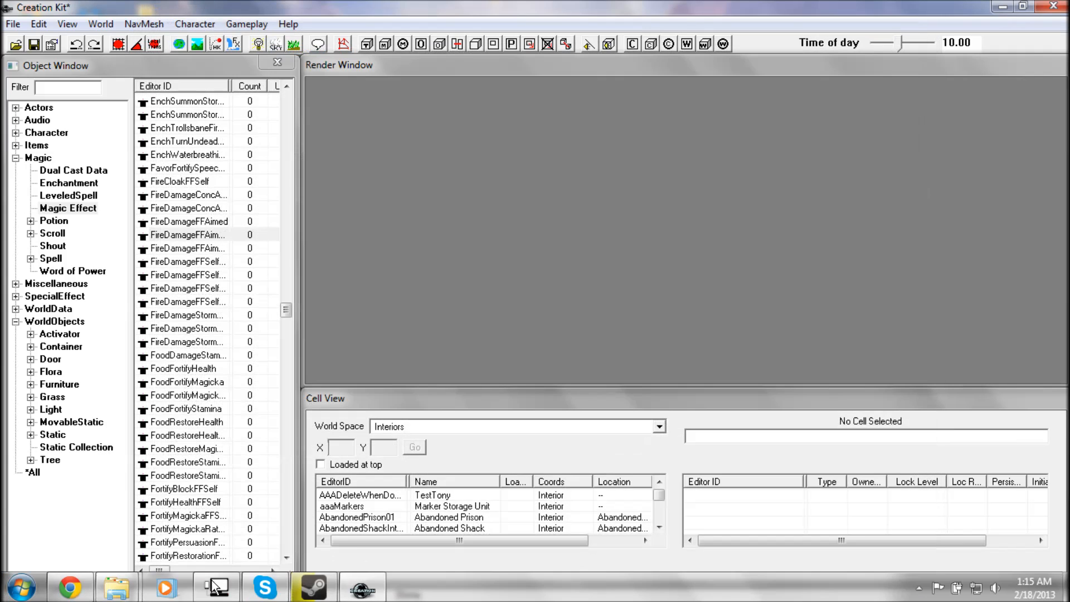
Return to zFireBeamEffect, set its MG01FireEffectScript's MG01 property to the MG01 quest, and save the effect
{"action": "left_click", "coordinate": [367, 591]}
{"action": "left_click", "coordinate": [366, 592]}
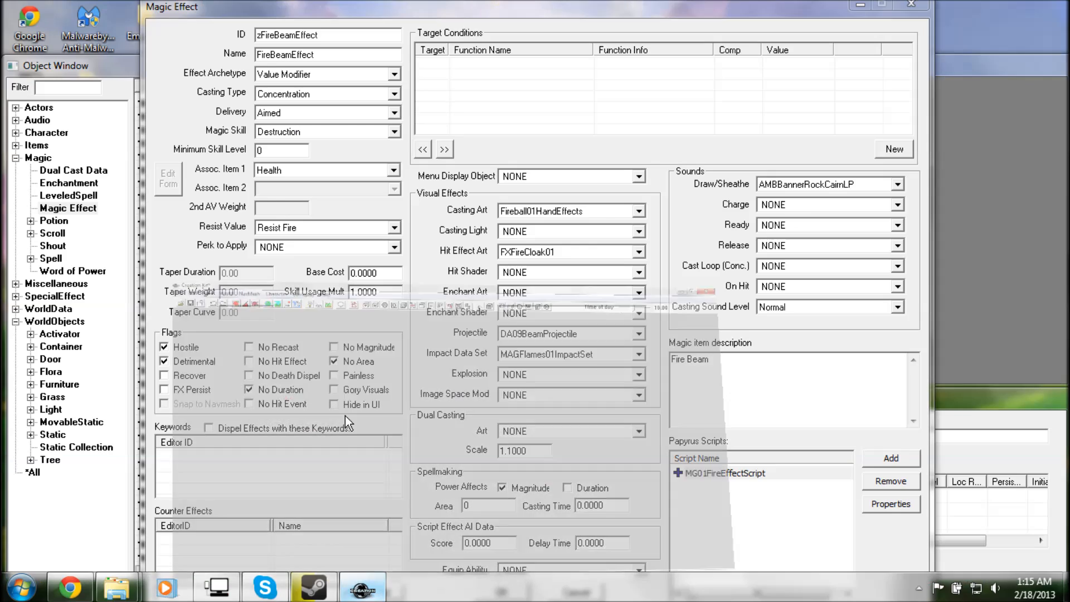
{"action": "left_click", "coordinate": [797, 475]}
{"action": "left_click", "coordinate": [890, 503]}
{"action": "left_click", "coordinate": [263, 74]}
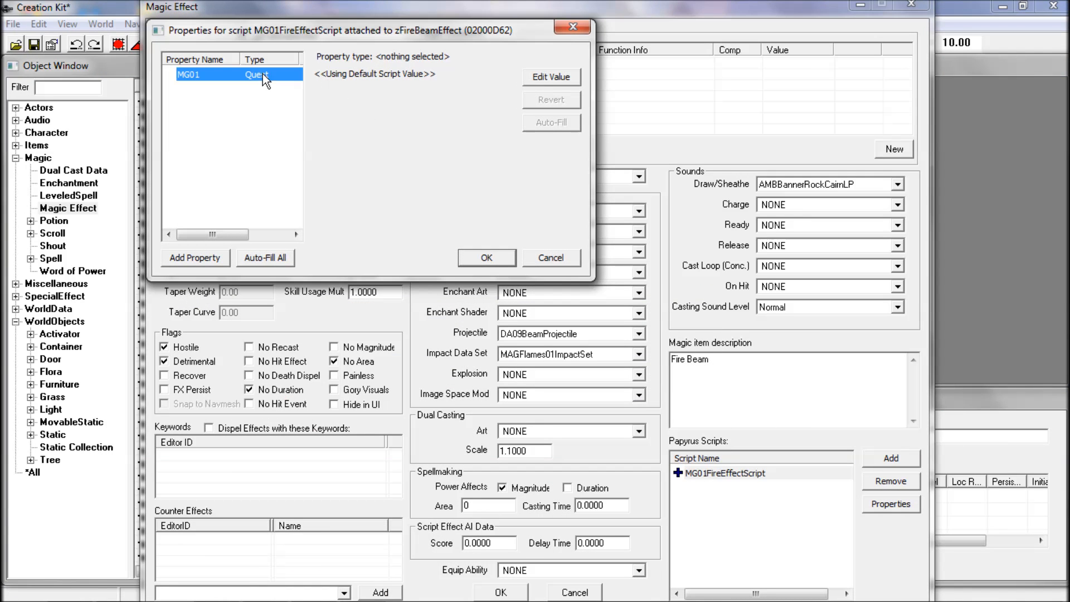
{"action": "left_click", "coordinate": [543, 76]}
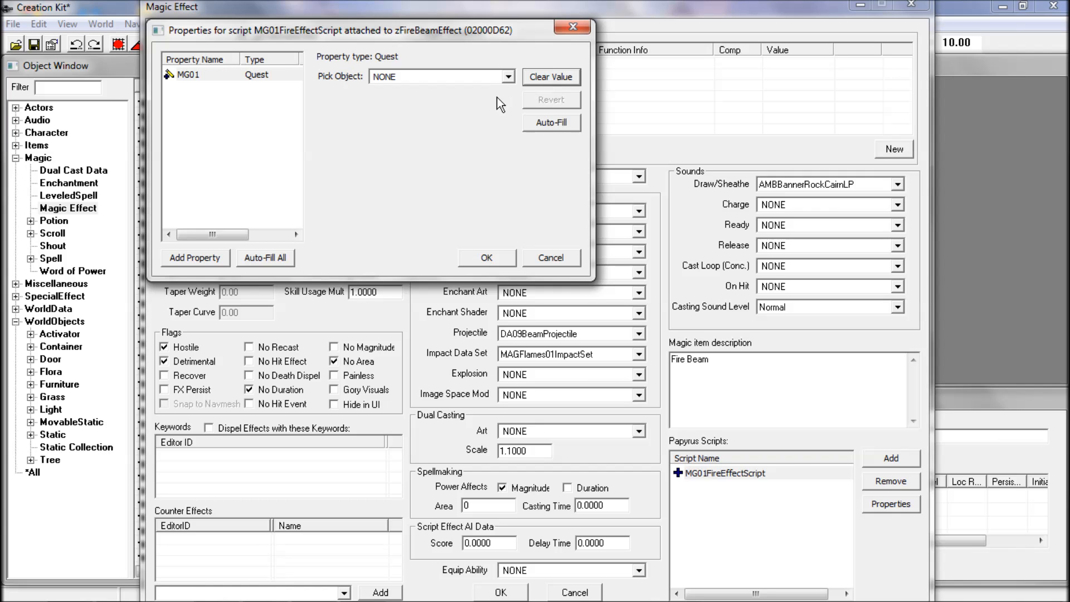
{"action": "left_click", "coordinate": [508, 76]}
{"action": "type", "text": "MG01"}
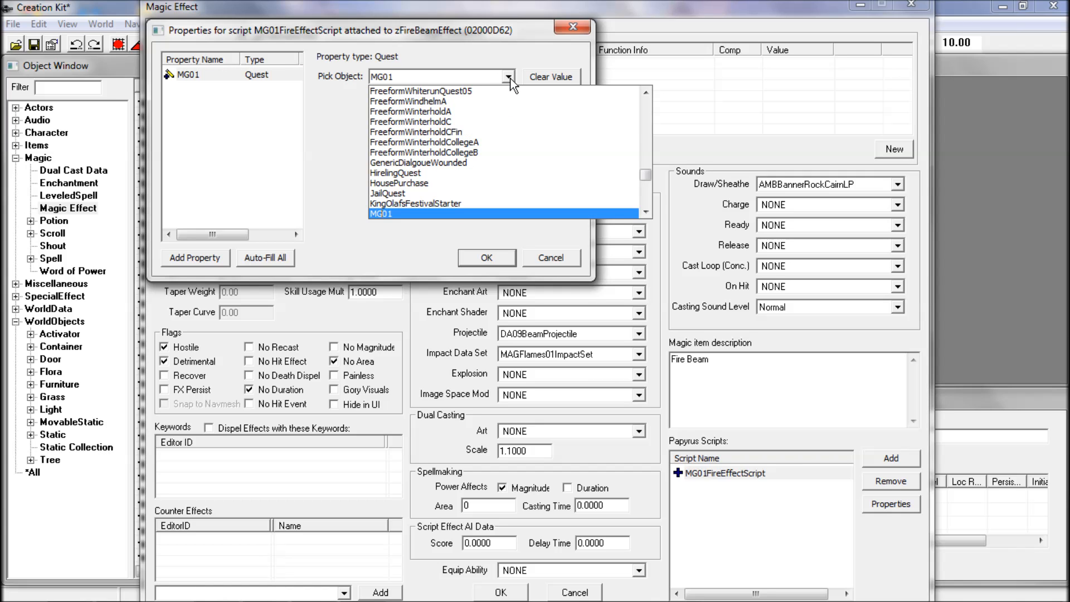
{"action": "left_click", "coordinate": [418, 213]}
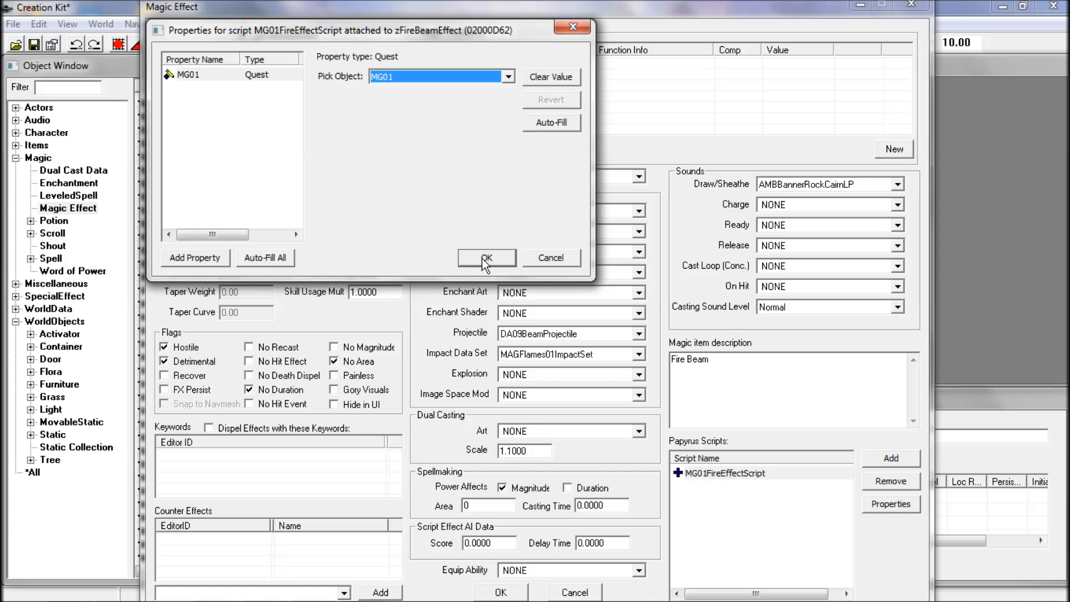
{"action": "left_click", "coordinate": [485, 258]}
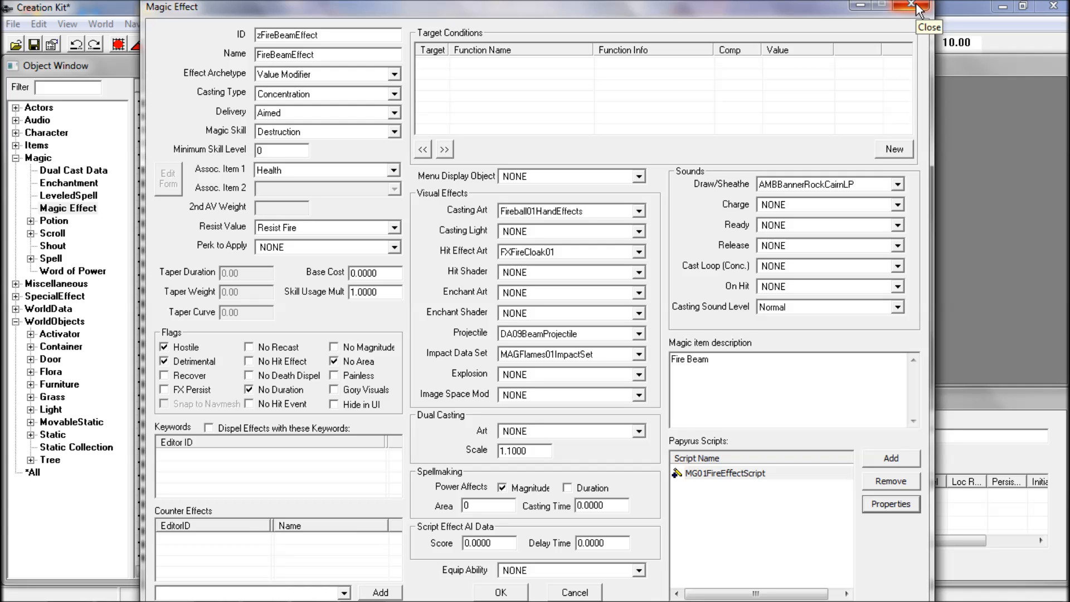
{"action": "left_click", "coordinate": [508, 592]}
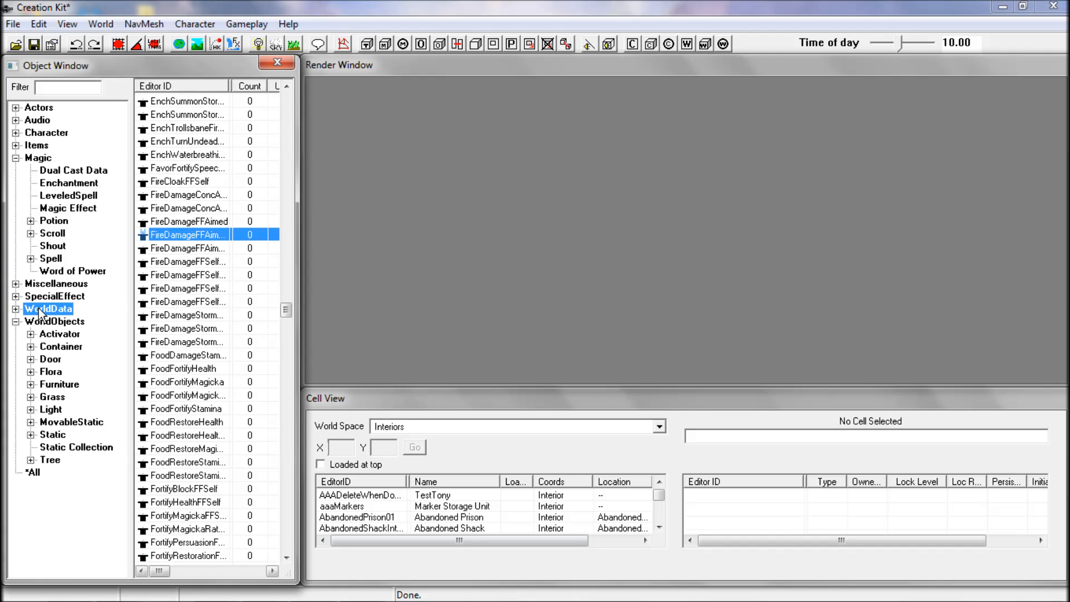
Create a new magic effect with the ID zExplosion and the name Explosion
{"action": "right_click", "coordinate": [205, 254]}
{"action": "left_click", "coordinate": [241, 264]}
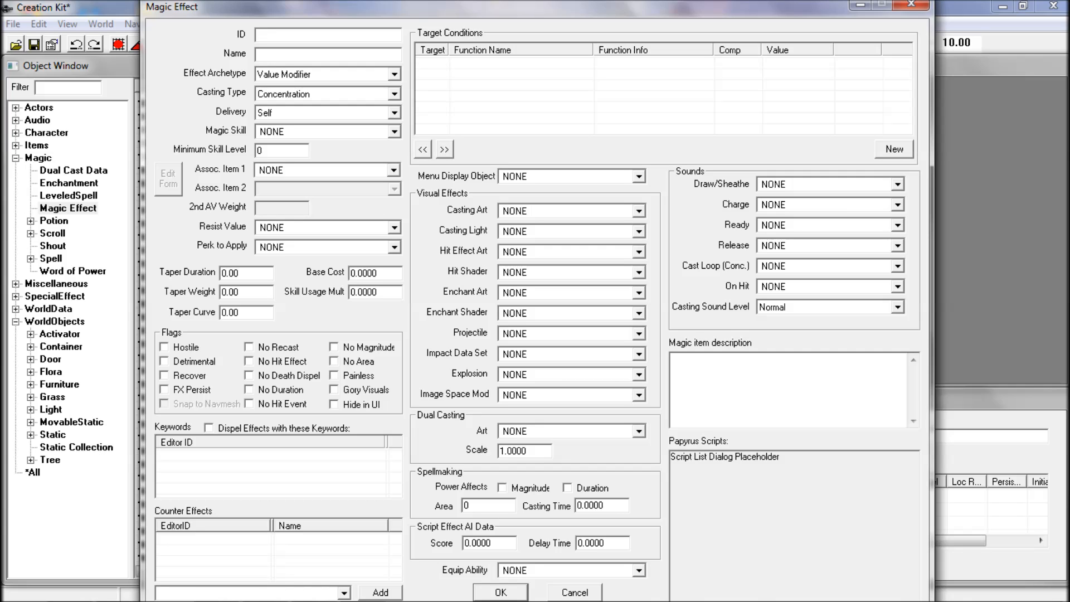
{"action": "type", "text": "zExplosion"}
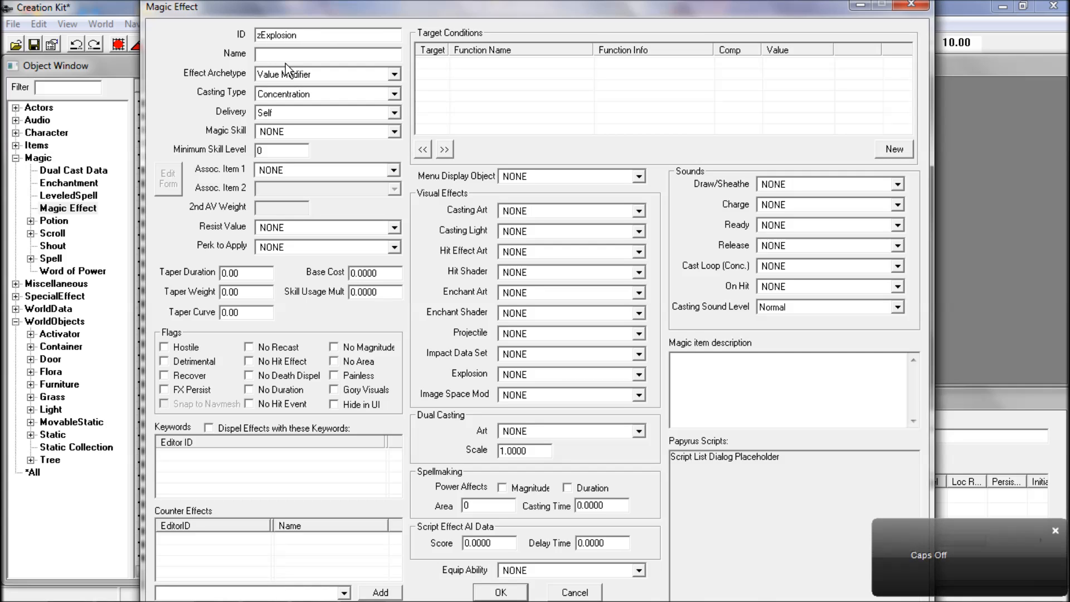
{"action": "key", "text": "Tab"}
{"action": "type", "text": "Explosion"}
Set the explosion effect's archetype to Dual Value Modifier and its casting type to Fire and Forget
{"action": "left_click", "coordinate": [394, 73]}
{"action": "scroll", "coordinate": [342, 126], "scroll_direction": "up", "scroll_amount": 9}
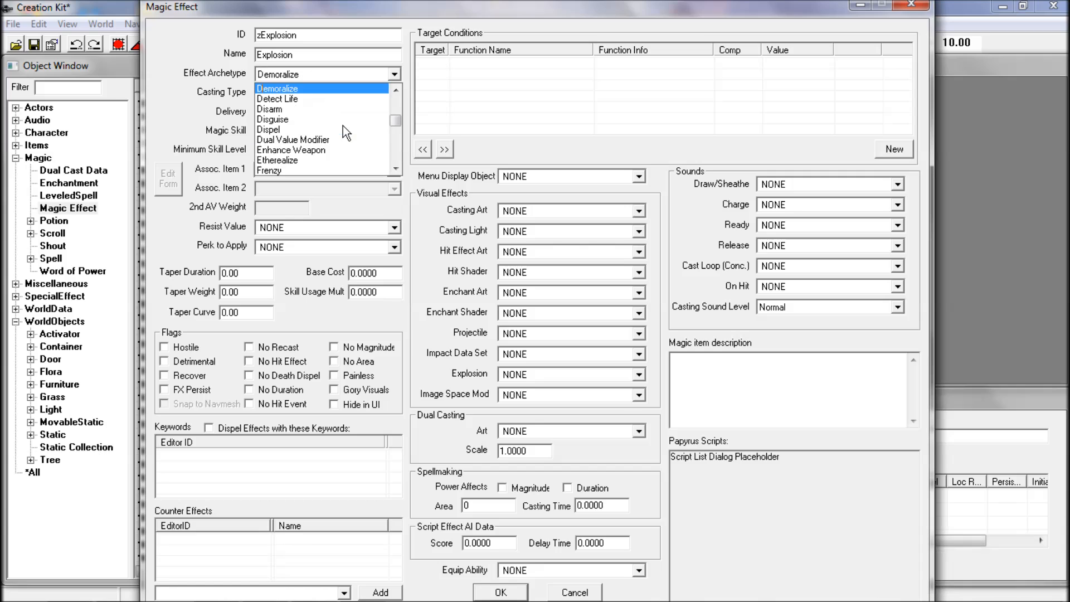
{"action": "left_click", "coordinate": [307, 138]}
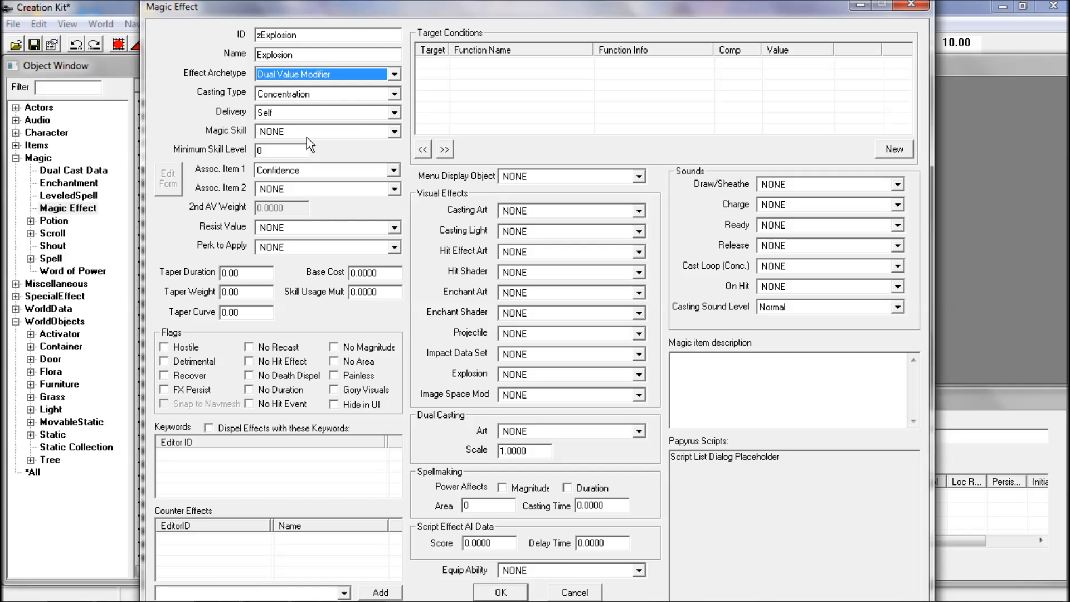
{"action": "left_click", "coordinate": [393, 93]}
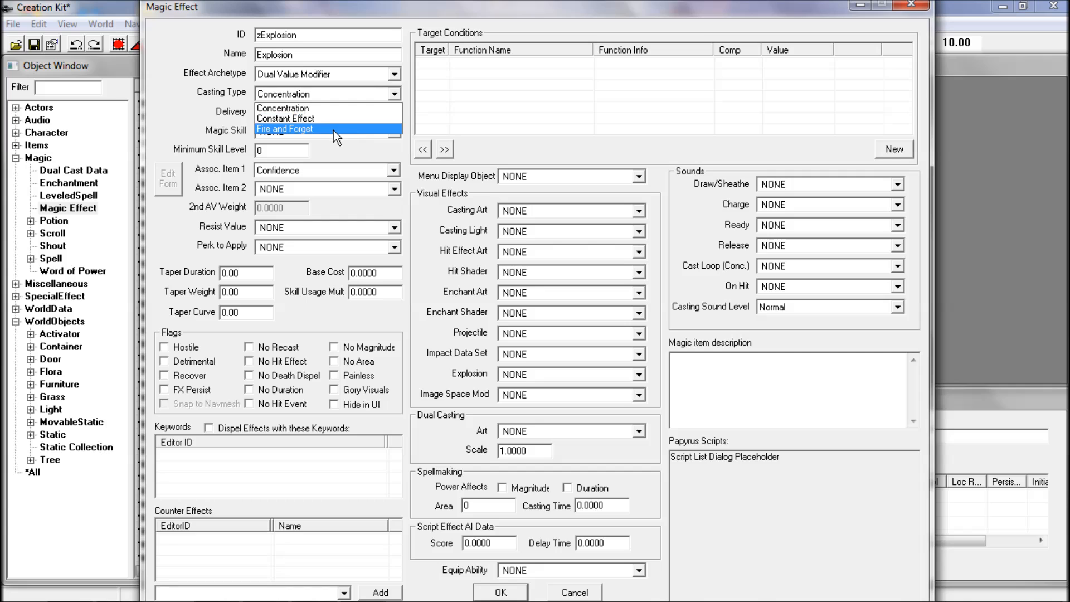
{"action": "left_click", "coordinate": [334, 130]}
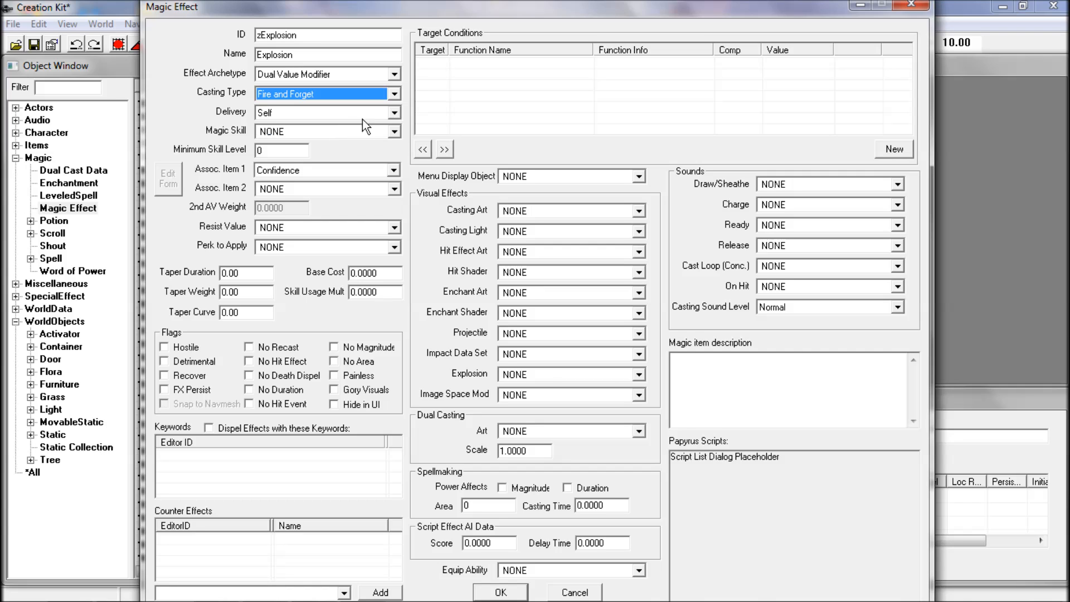
Set the explosion effect's delivery to Self and its magic skill to Destruction
{"action": "left_click", "coordinate": [394, 114]}
{"action": "left_click", "coordinate": [328, 147]}
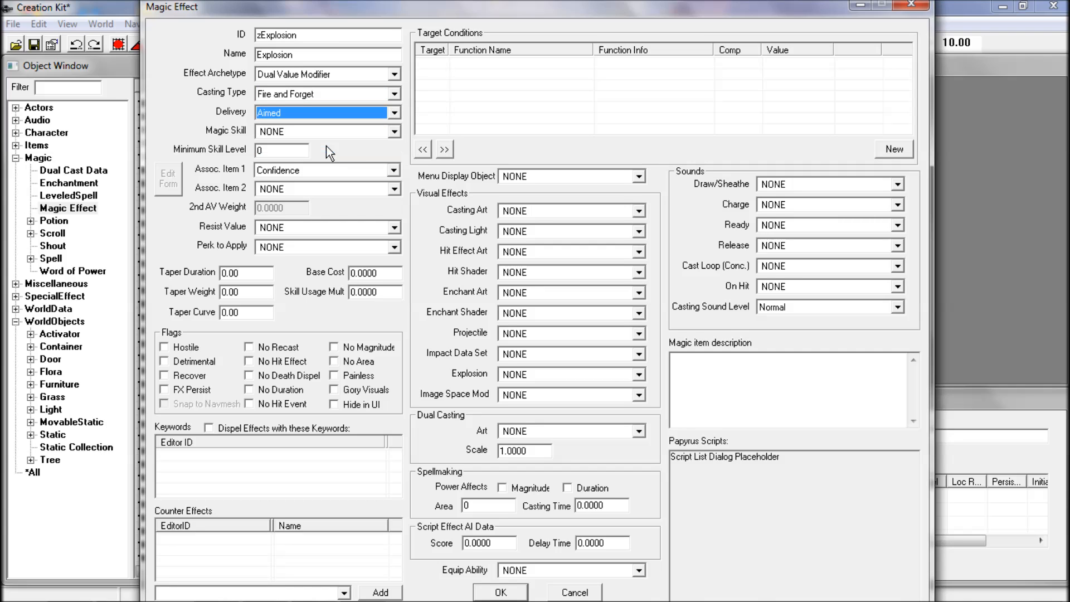
{"action": "left_click", "coordinate": [394, 113]}
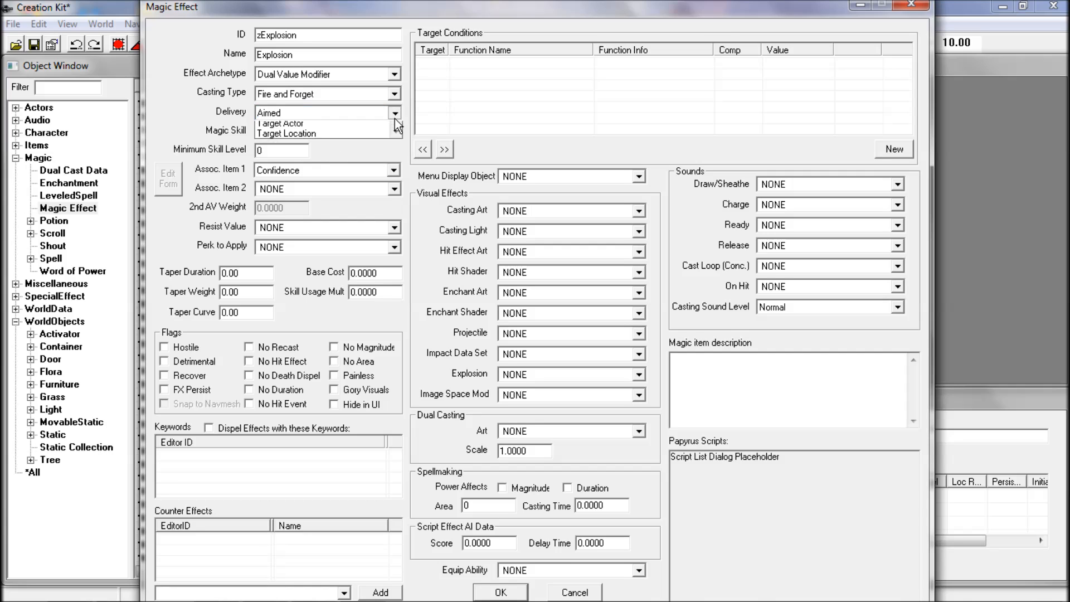
{"action": "scroll", "coordinate": [337, 132], "scroll_direction": "up", "scroll_amount": 2}
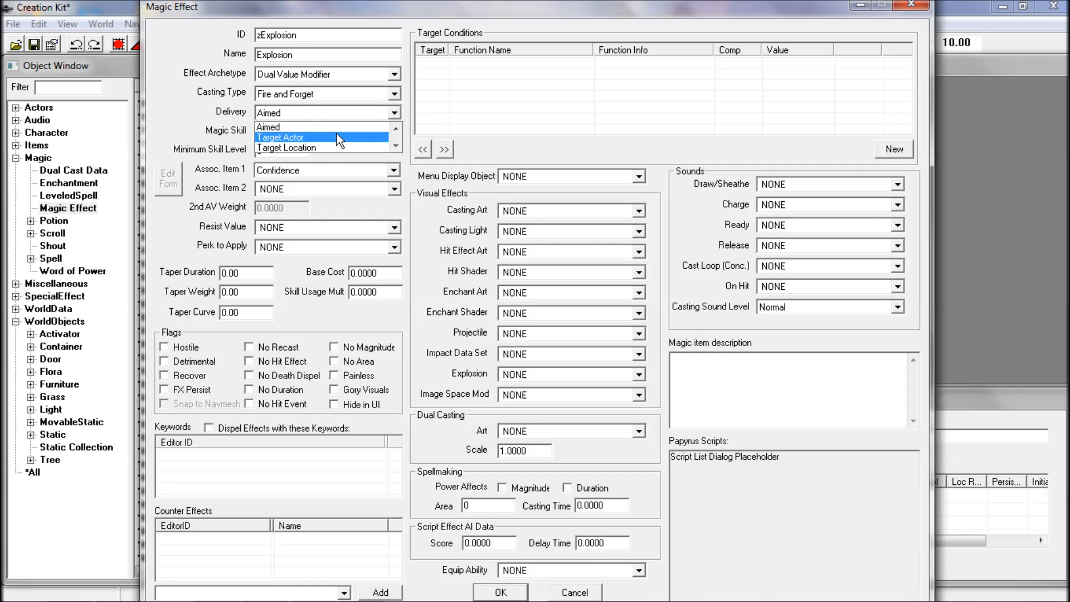
{"action": "left_click", "coordinate": [312, 127]}
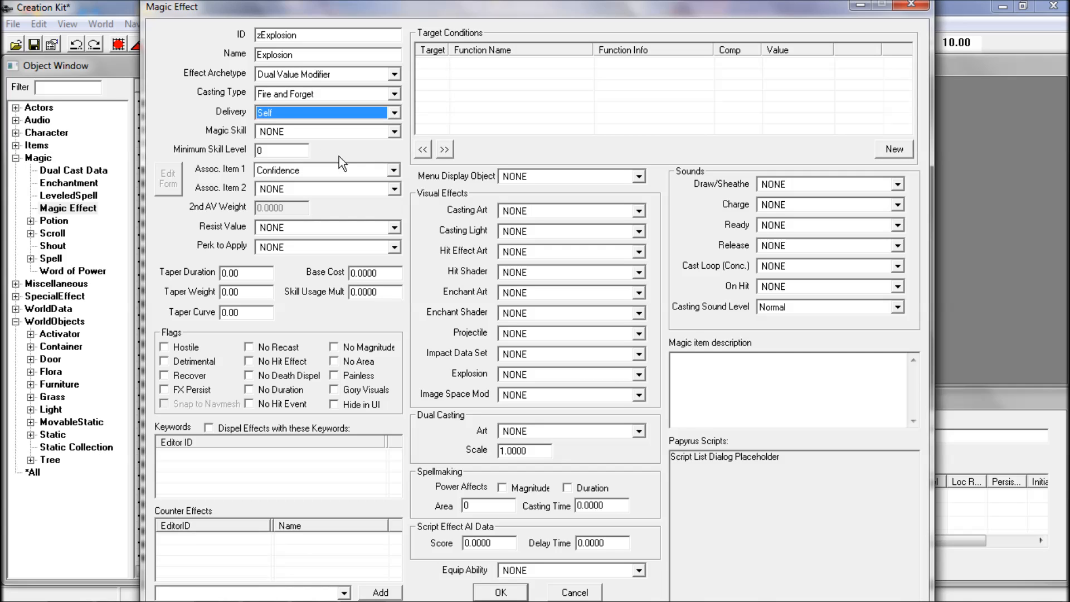
{"action": "left_click", "coordinate": [392, 130]}
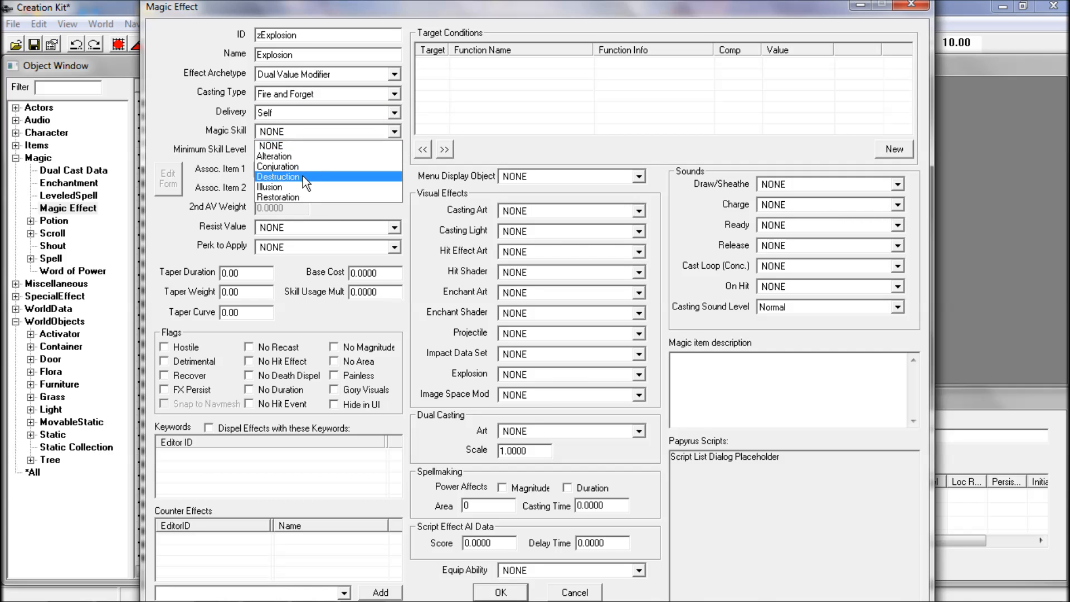
{"action": "left_click", "coordinate": [298, 175]}
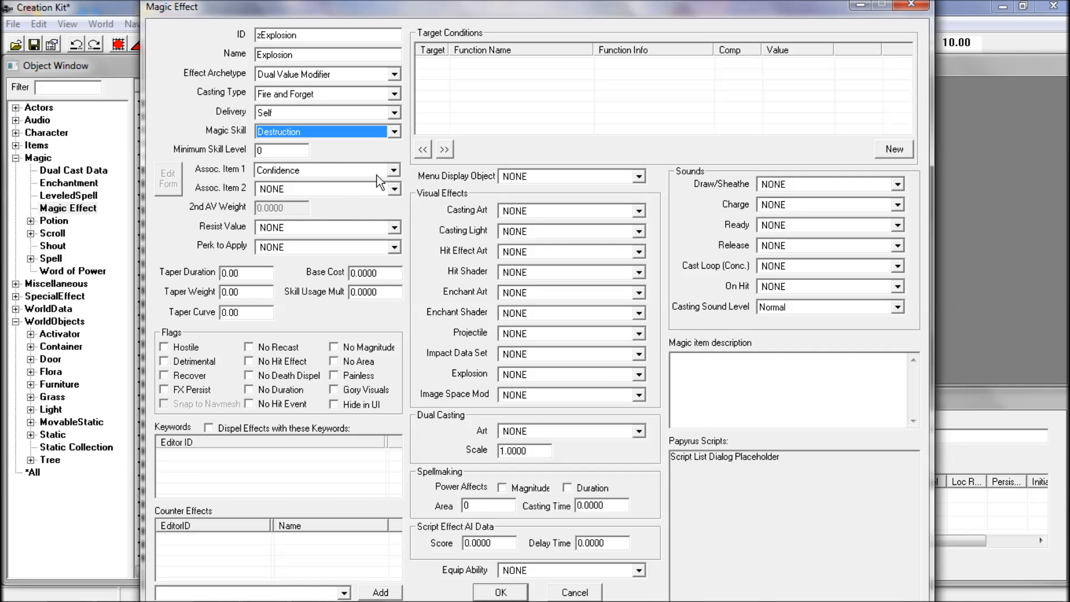
Set the explosion effect's first associated item to Health
{"action": "left_click", "coordinate": [393, 170]}
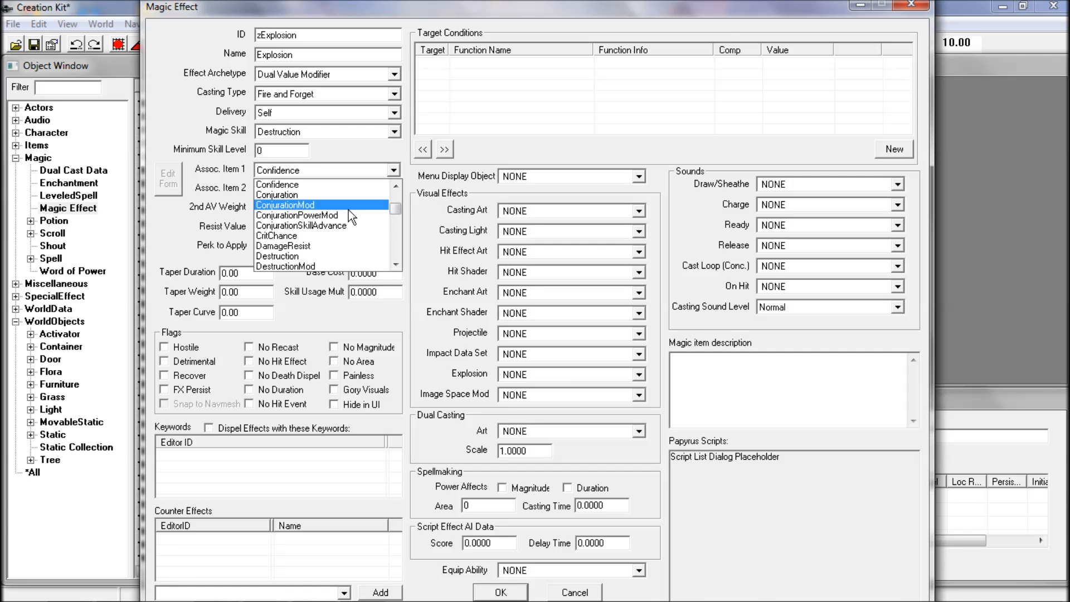
{"action": "key", "text": "h"}
{"action": "scroll", "coordinate": [340, 236], "scroll_direction": "down", "scroll_amount": 2}
{"action": "left_click", "coordinate": [296, 227]}
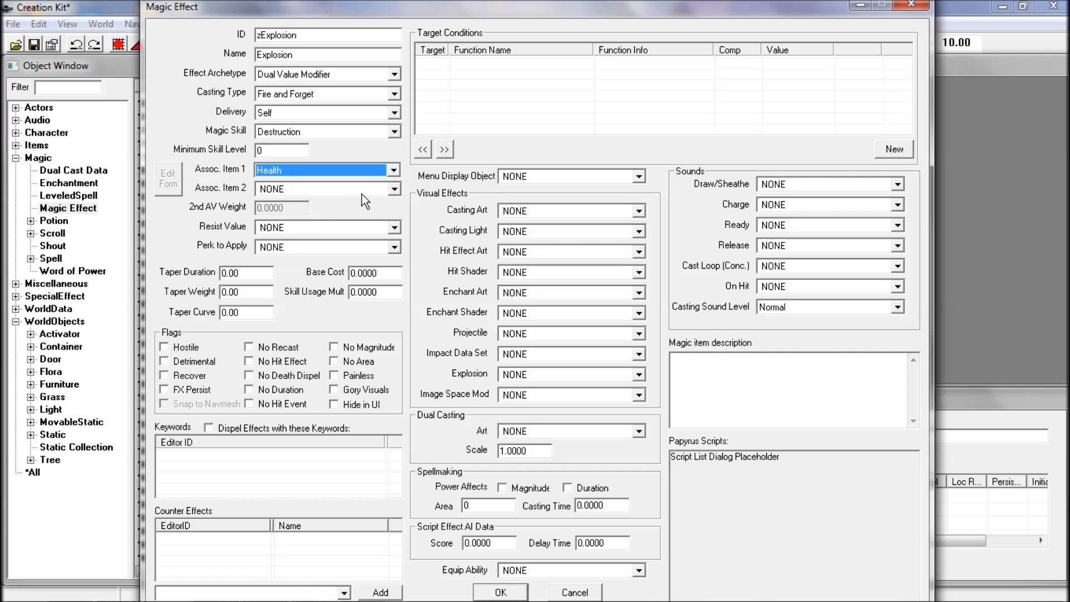
Set the explosion effect's second associated item to Magicka with a second AV weight of 1
{"action": "left_click", "coordinate": [393, 189]}
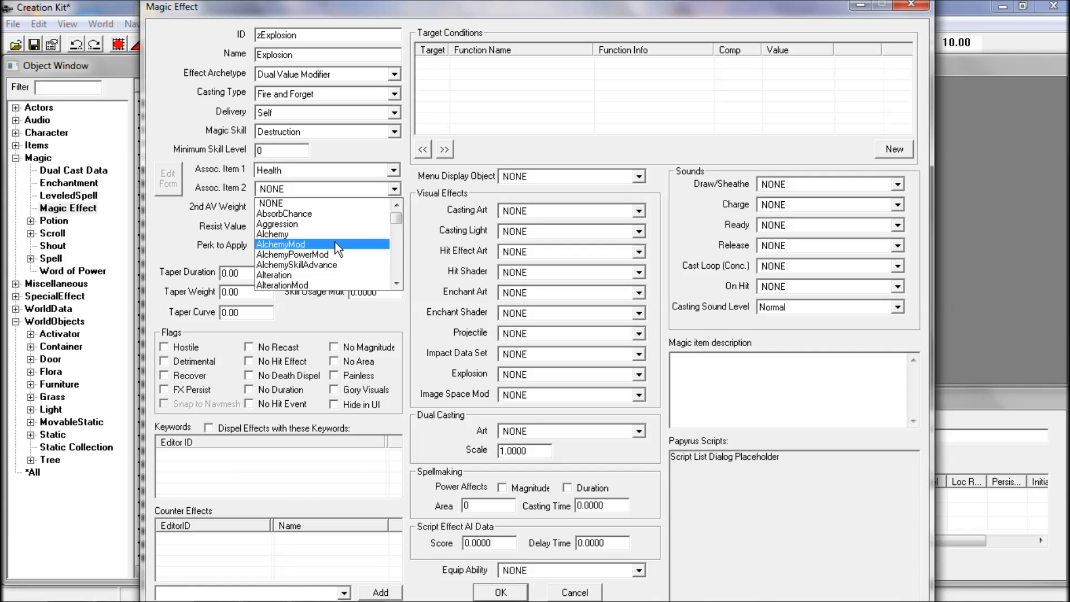
{"action": "key", "text": "m"}
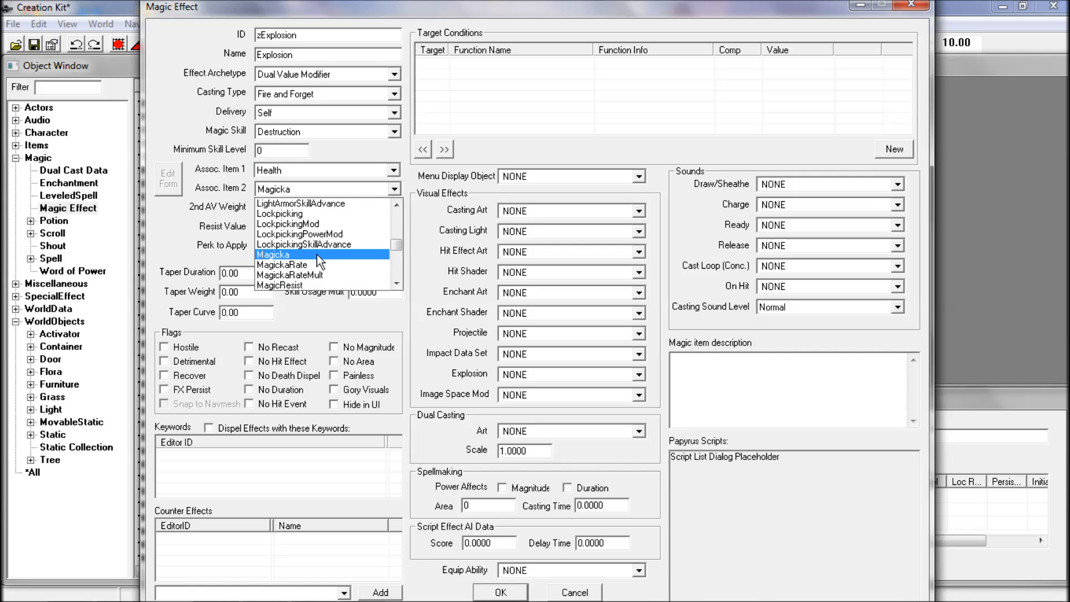
{"action": "key", "text": "Escape"}
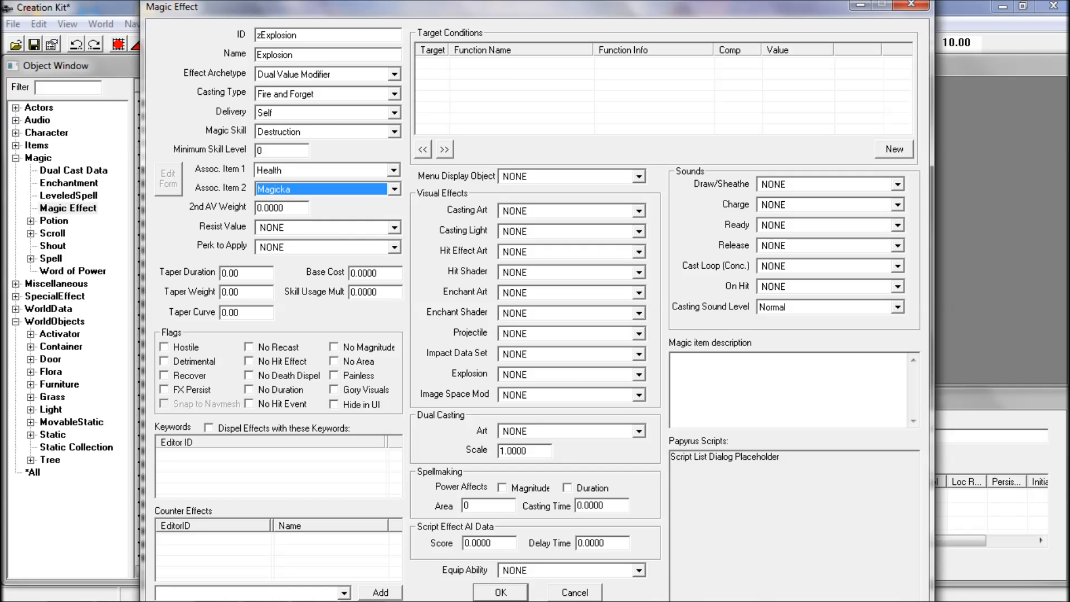
{"action": "left_click", "coordinate": [262, 208]}
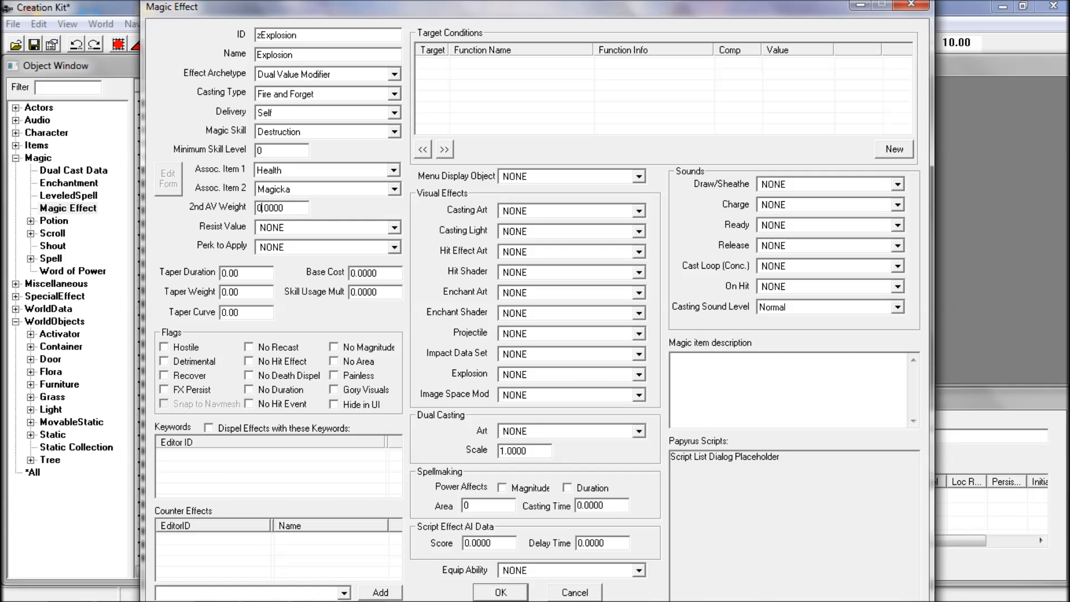
{"action": "type", "text": "1"}
Set the explosion effect's resist value to Resist Shock
{"action": "left_click", "coordinate": [393, 228]}
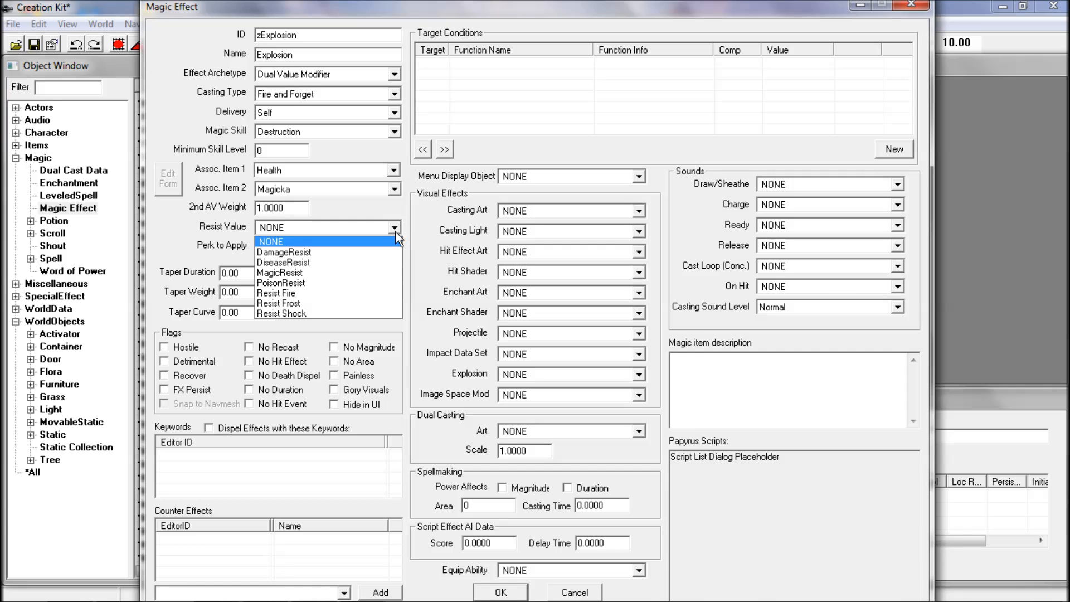
{"action": "left_click", "coordinate": [299, 302]}
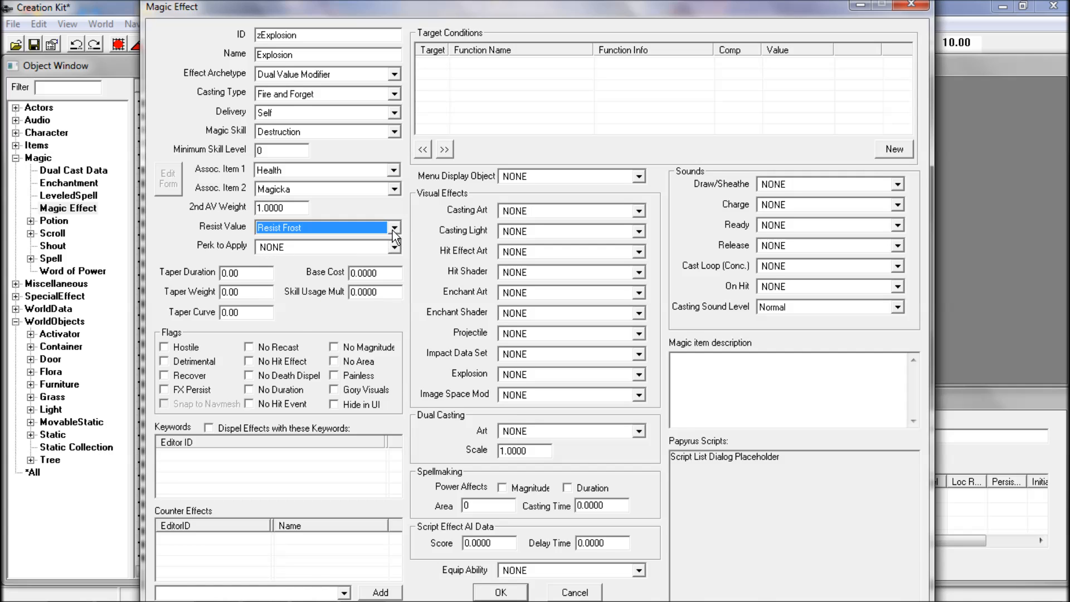
{"action": "left_click", "coordinate": [392, 230]}
{"action": "left_click", "coordinate": [300, 313]}
{"action": "left_click", "coordinate": [393, 248]}
{"action": "left_click", "coordinate": [393, 250]}
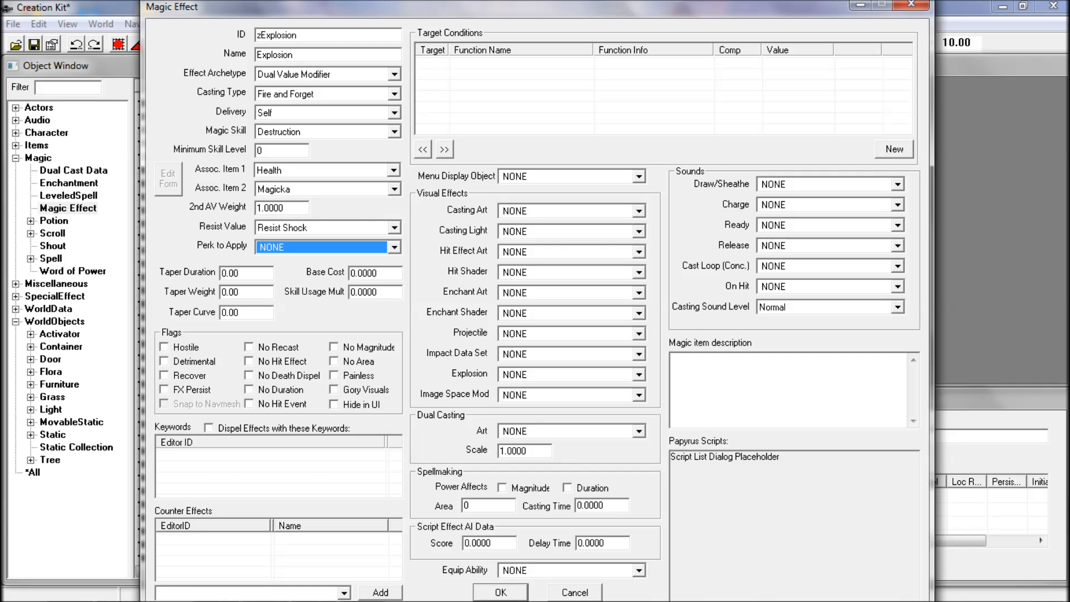
Enable the effect's Hostile, Detrimental and No Duration flags and set its skill usage multiplier to 1.1
{"action": "left_click", "coordinate": [167, 348]}
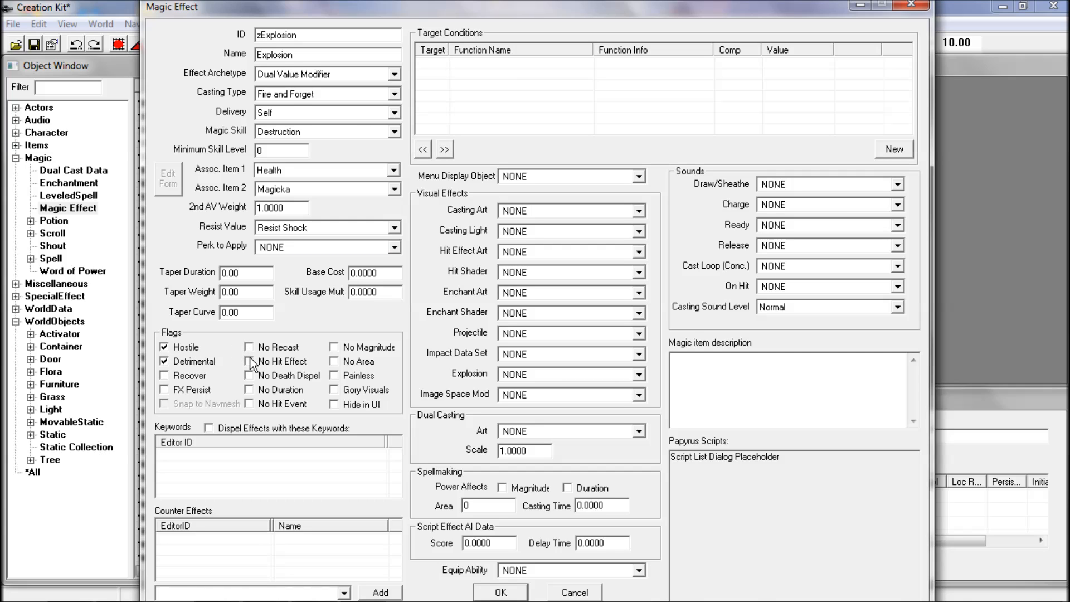
{"action": "left_click", "coordinate": [251, 392]}
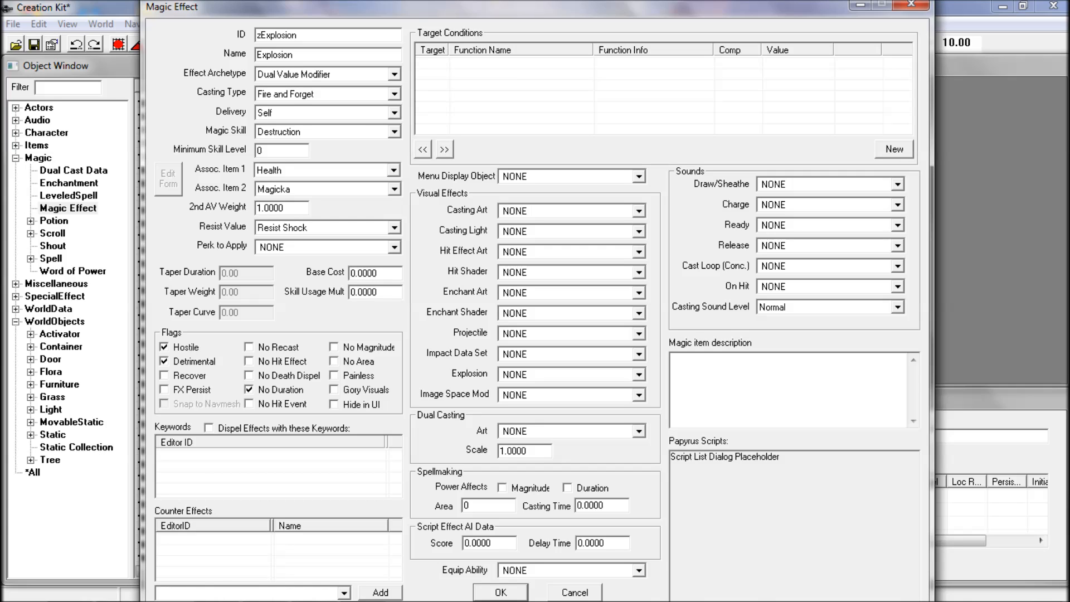
{"action": "type", "text": "1"}
{"action": "left_click", "coordinate": [363, 292]}
{"action": "key", "text": "BackSpace"}
{"action": "type", "text": "1"}
Set the explosion effect's casting art to ParalyzeMassHandEffects
{"action": "left_click", "coordinate": [640, 213]}
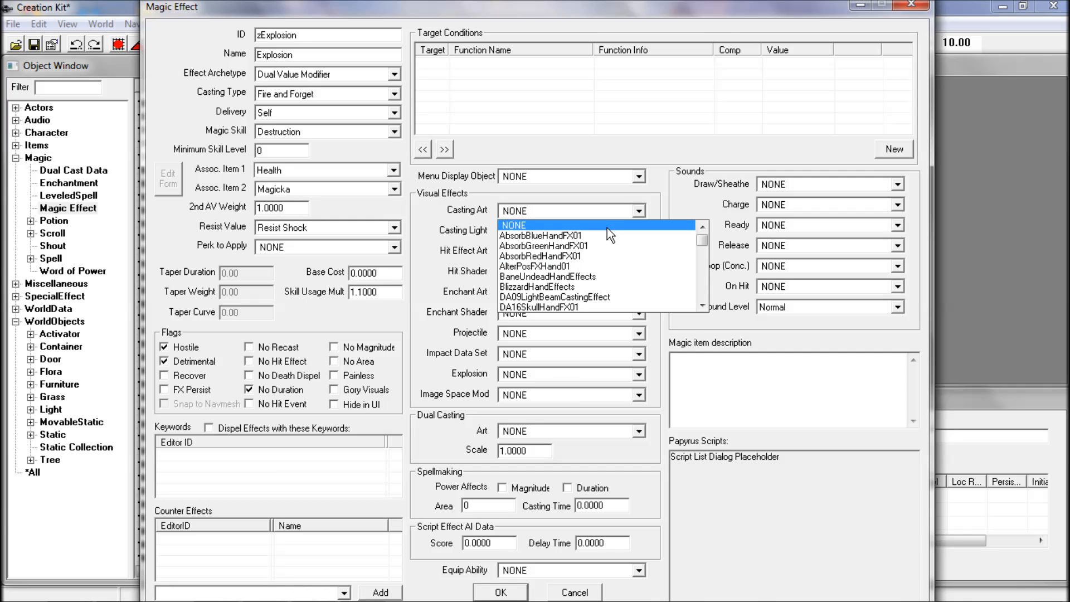
{"action": "scroll", "coordinate": [583, 280], "scroll_direction": "down", "scroll_amount": 2}
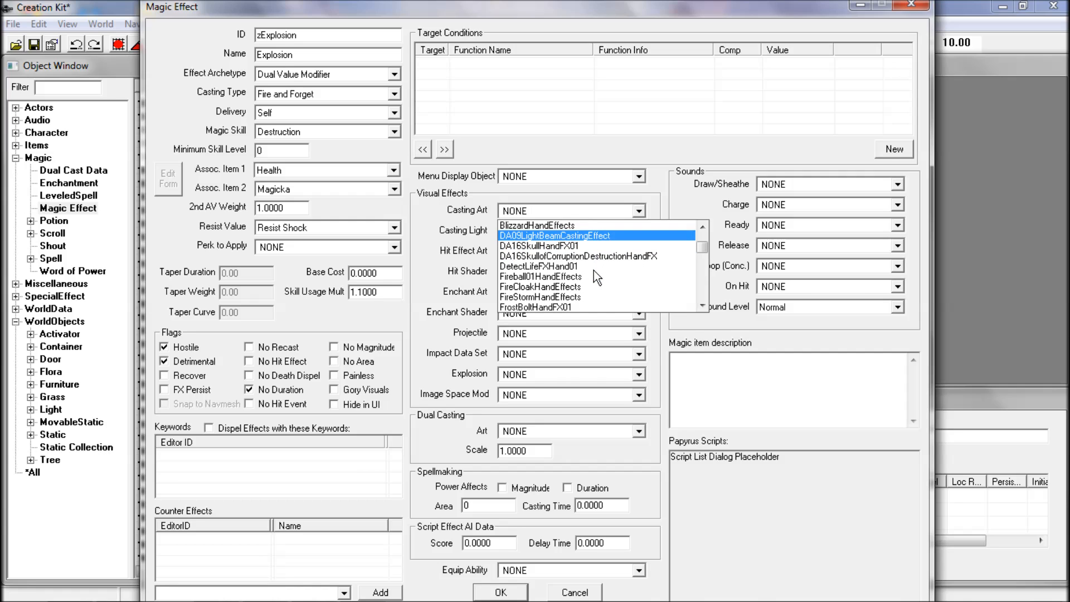
{"action": "scroll", "coordinate": [593, 269], "scroll_direction": "down", "scroll_amount": 3}
{"action": "scroll", "coordinate": [594, 270], "scroll_direction": "down", "scroll_amount": 8}
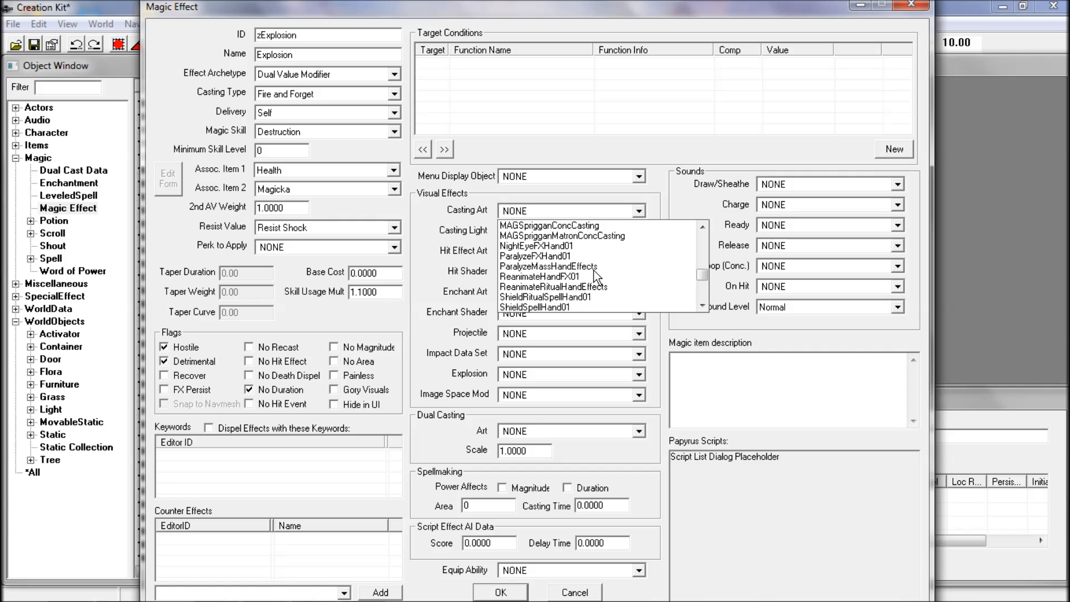
{"action": "scroll", "coordinate": [594, 271], "scroll_direction": "down", "scroll_amount": 1}
{"action": "scroll", "coordinate": [594, 270], "scroll_direction": "down", "scroll_amount": 5}
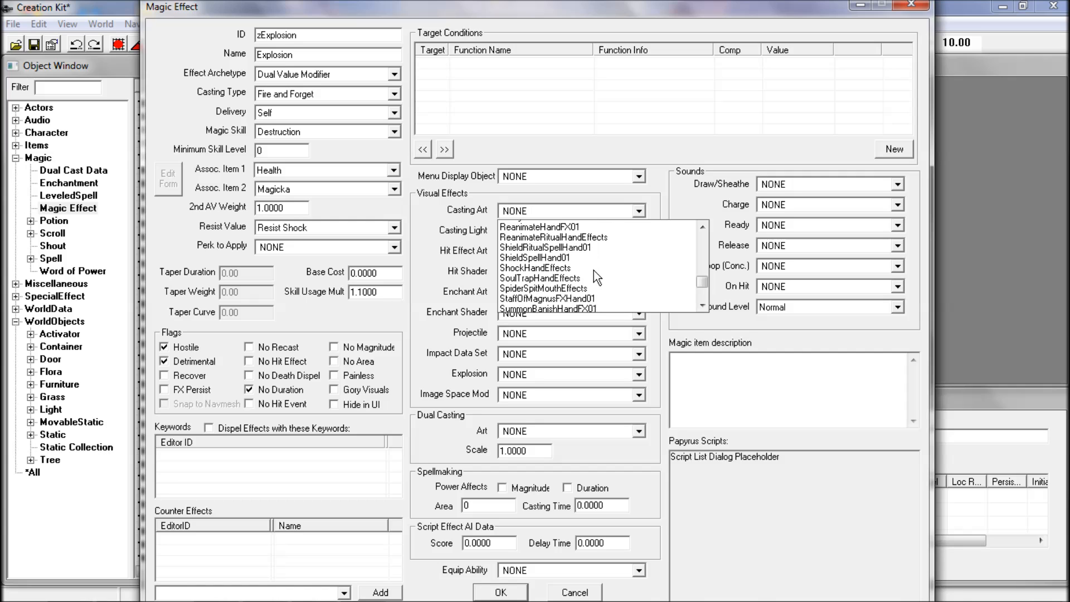
{"action": "scroll", "coordinate": [594, 270], "scroll_direction": "down", "scroll_amount": 1}
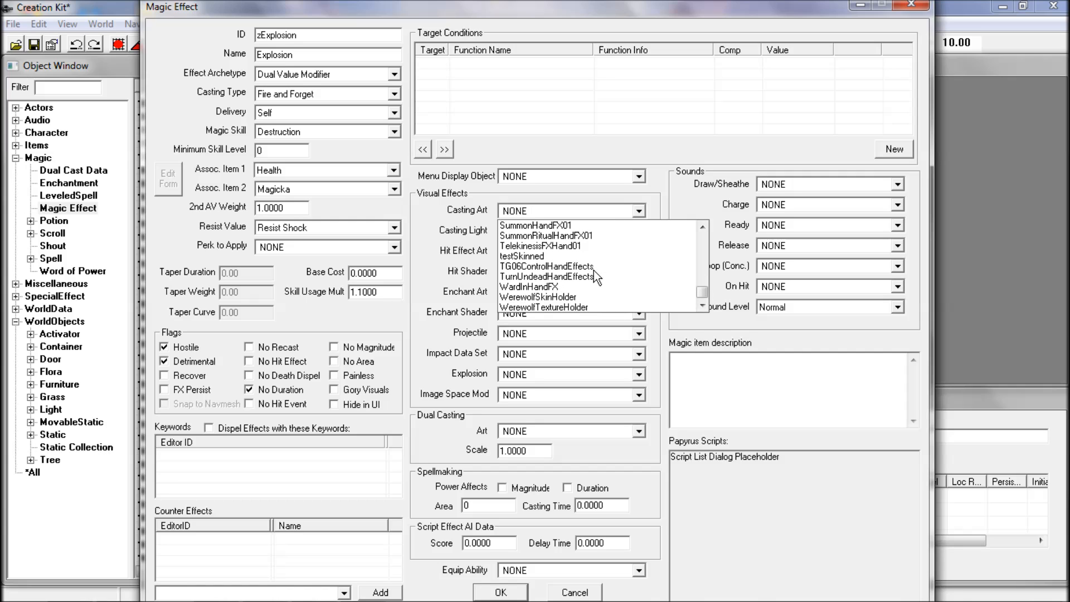
{"action": "scroll", "coordinate": [596, 293], "scroll_direction": "up", "scroll_amount": 5}
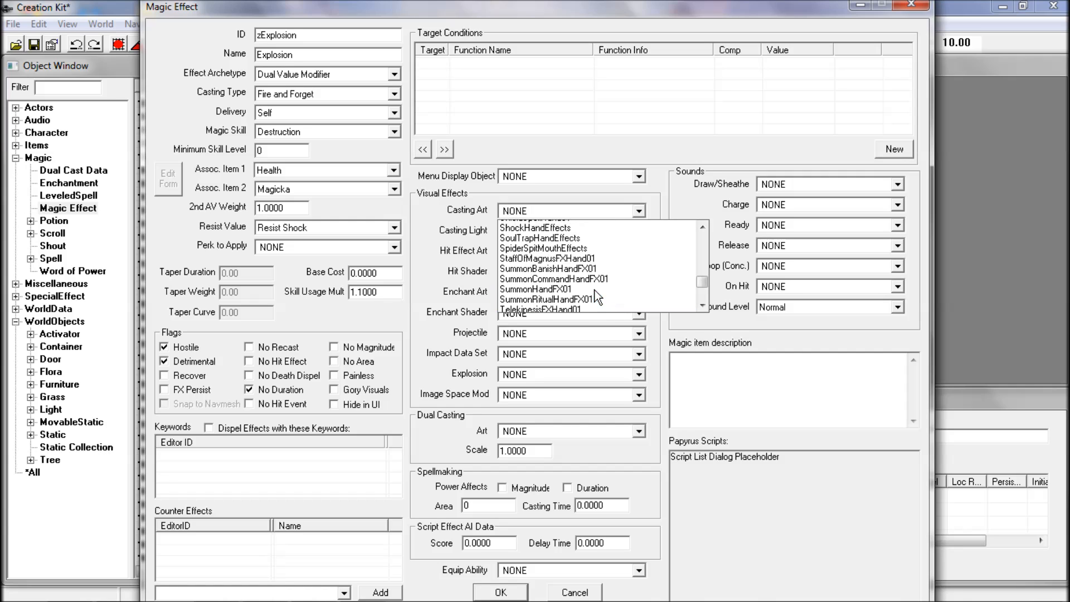
{"action": "scroll", "coordinate": [596, 297], "scroll_direction": "up", "scroll_amount": 1}
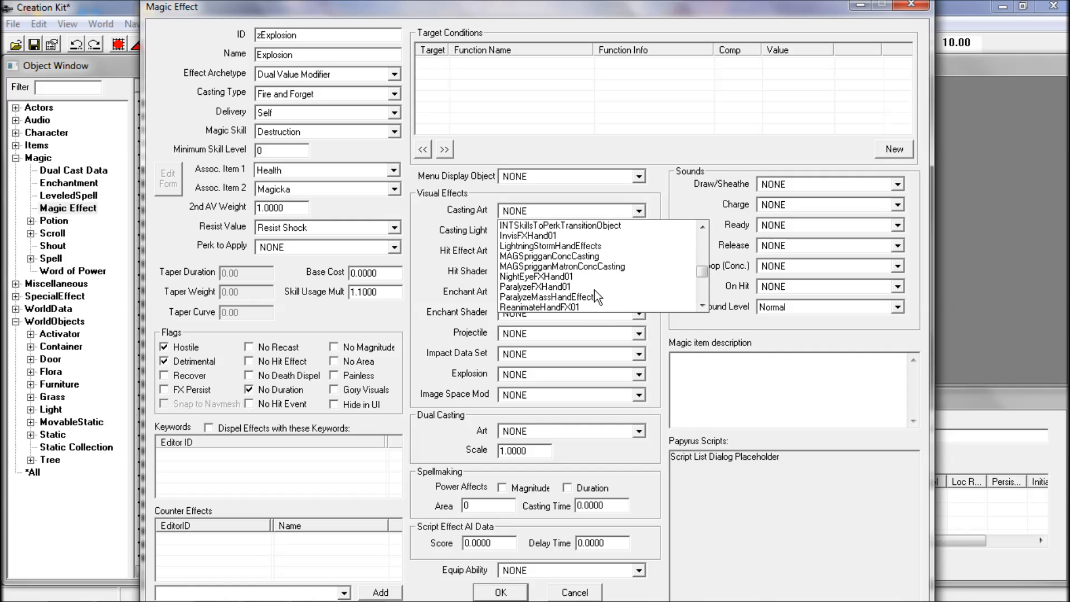
{"action": "left_click", "coordinate": [557, 296]}
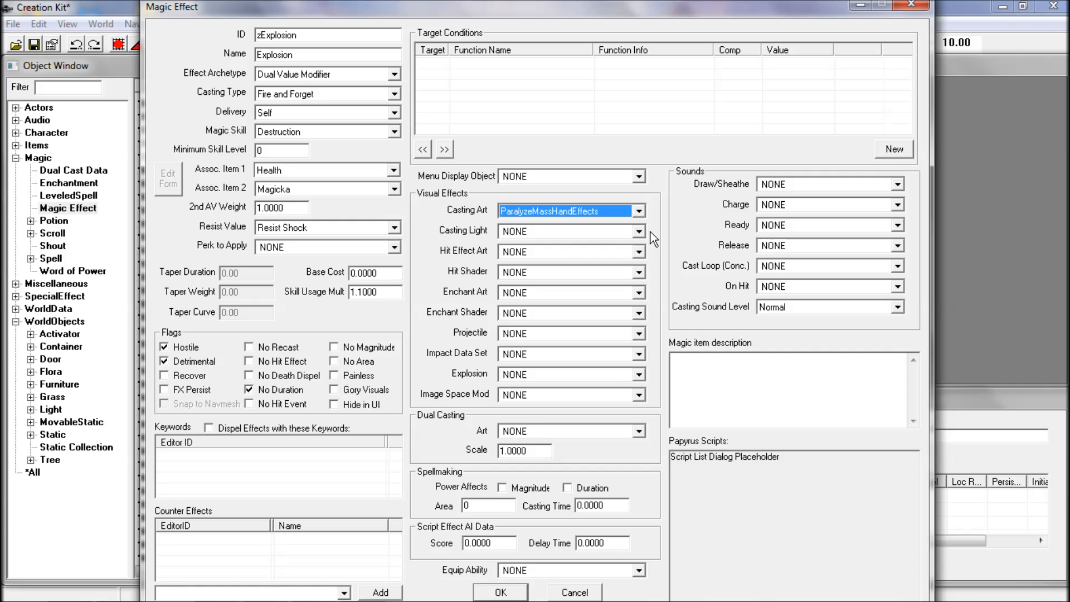
Set the explosion effect's hit effect art to LightningStormCastBodyFX
{"action": "left_click", "coordinate": [644, 252]}
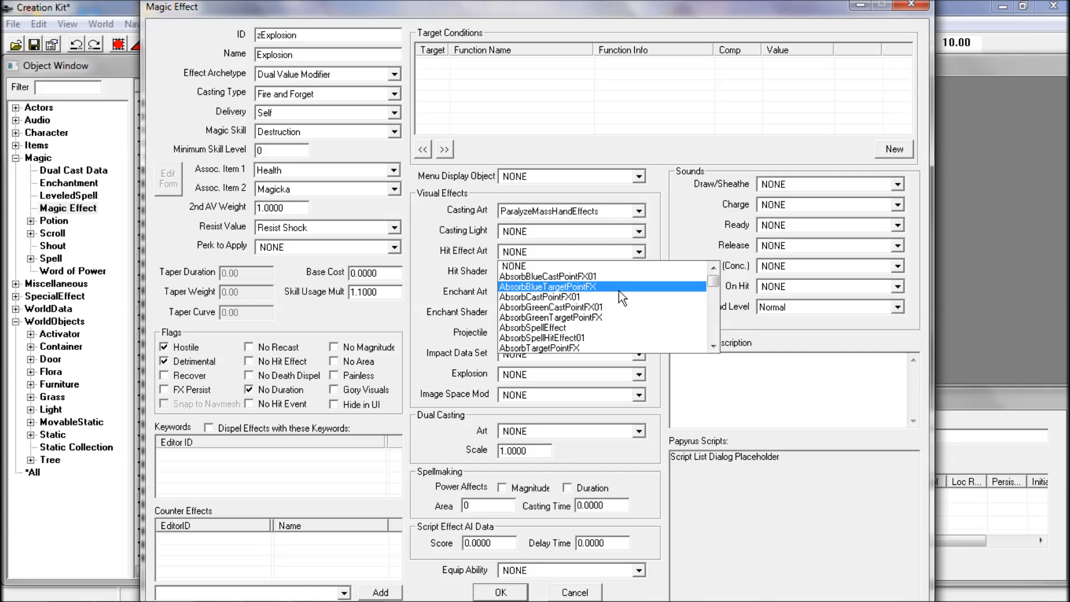
{"action": "scroll", "coordinate": [633, 320], "scroll_direction": "down", "scroll_amount": 1}
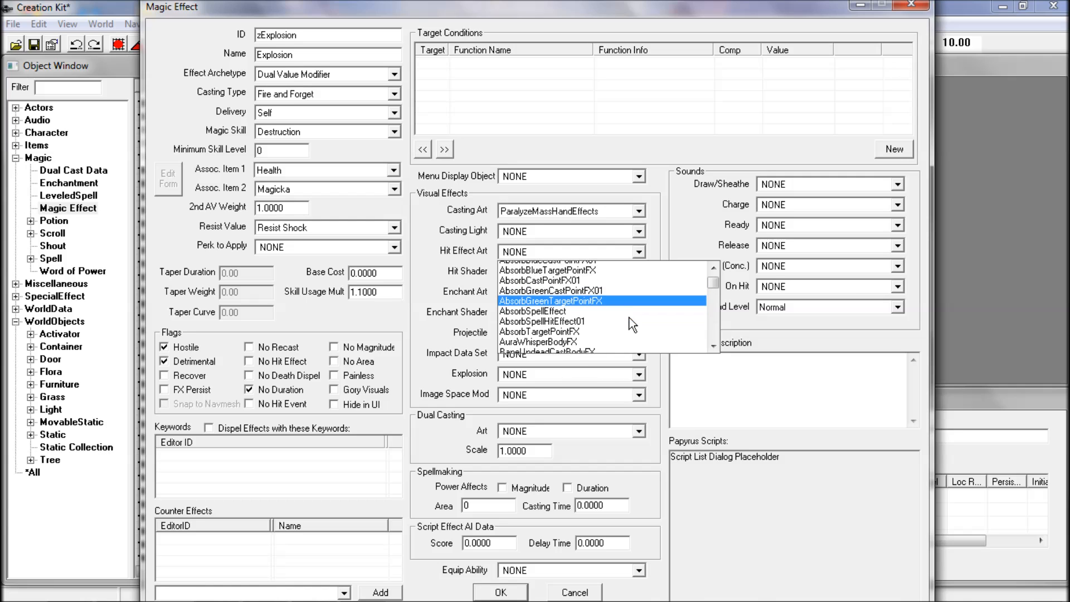
{"action": "scroll", "coordinate": [623, 305], "scroll_direction": "down", "scroll_amount": 3}
{"action": "scroll", "coordinate": [623, 304], "scroll_direction": "down", "scroll_amount": 10}
{"action": "key", "text": "m"}
{"action": "scroll", "coordinate": [623, 305], "scroll_direction": "down", "scroll_amount": 3}
{"action": "scroll", "coordinate": [622, 304], "scroll_direction": "up", "scroll_amount": 1}
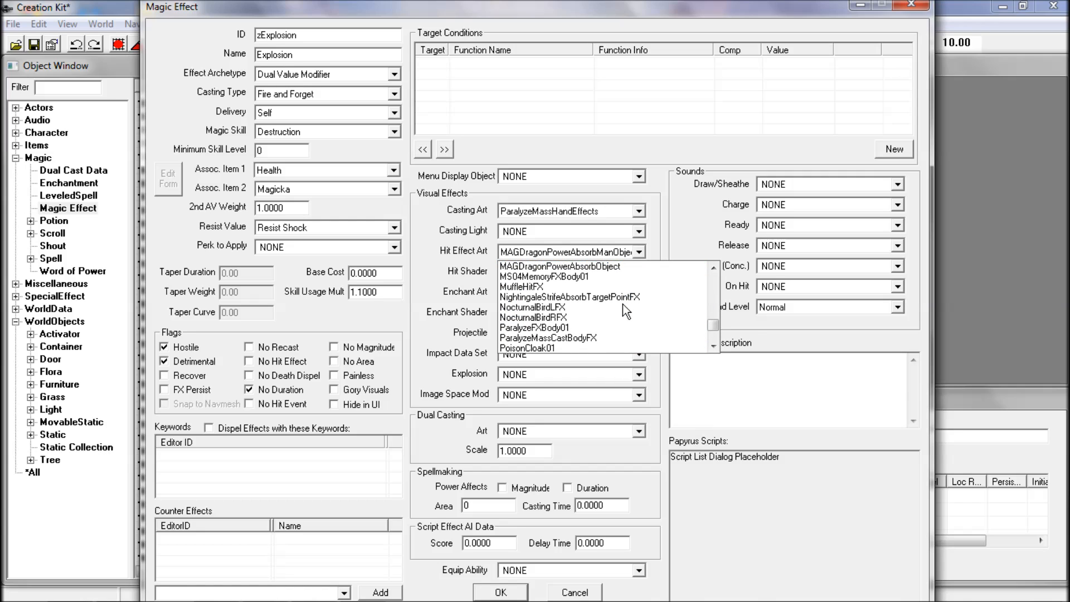
{"action": "scroll", "coordinate": [596, 286], "scroll_direction": "up", "scroll_amount": 1}
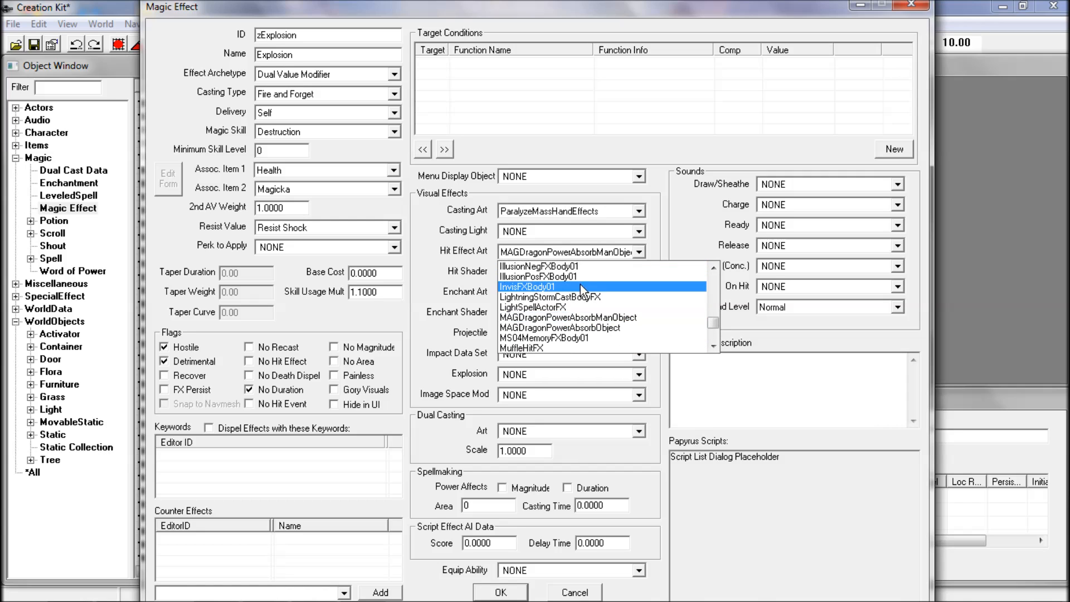
{"action": "left_click", "coordinate": [585, 285]}
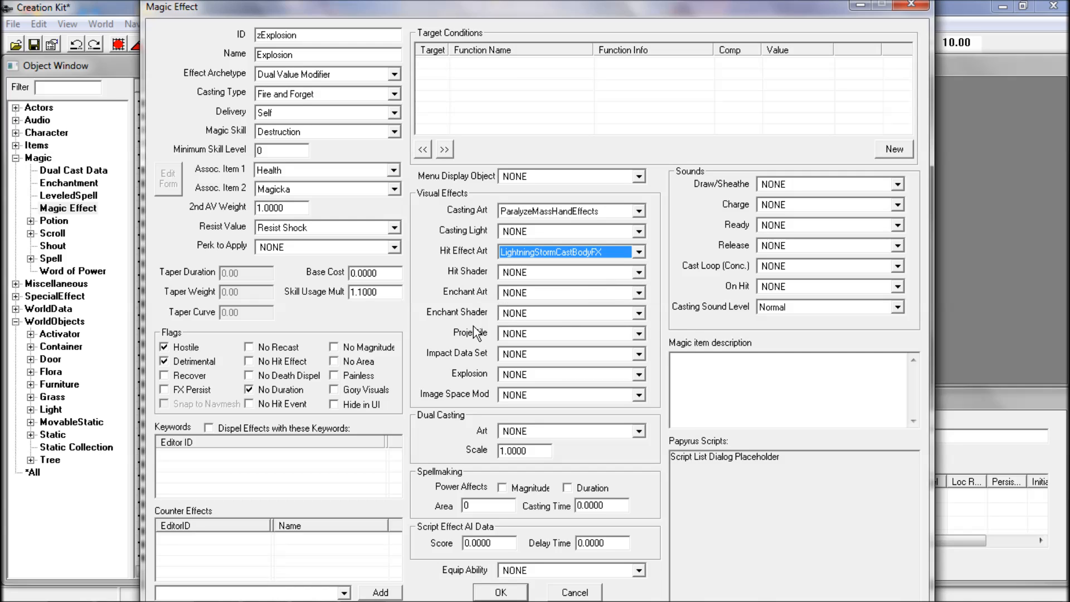
{"action": "left_click", "coordinate": [639, 334]}
{"action": "left_click", "coordinate": [639, 337]}
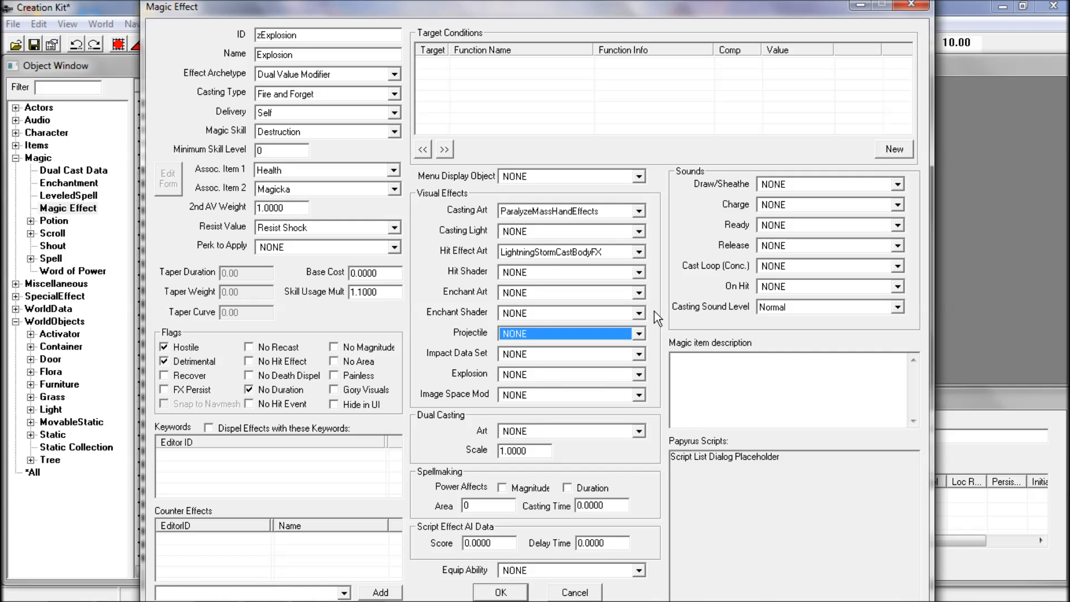
Set the explosion effect's impact data set to MAGShockStorm01ImpactSet
{"action": "left_click", "coordinate": [639, 355]}
{"action": "scroll", "coordinate": [640, 397], "scroll_direction": "down", "scroll_amount": 5}
{"action": "key", "text": "m"}
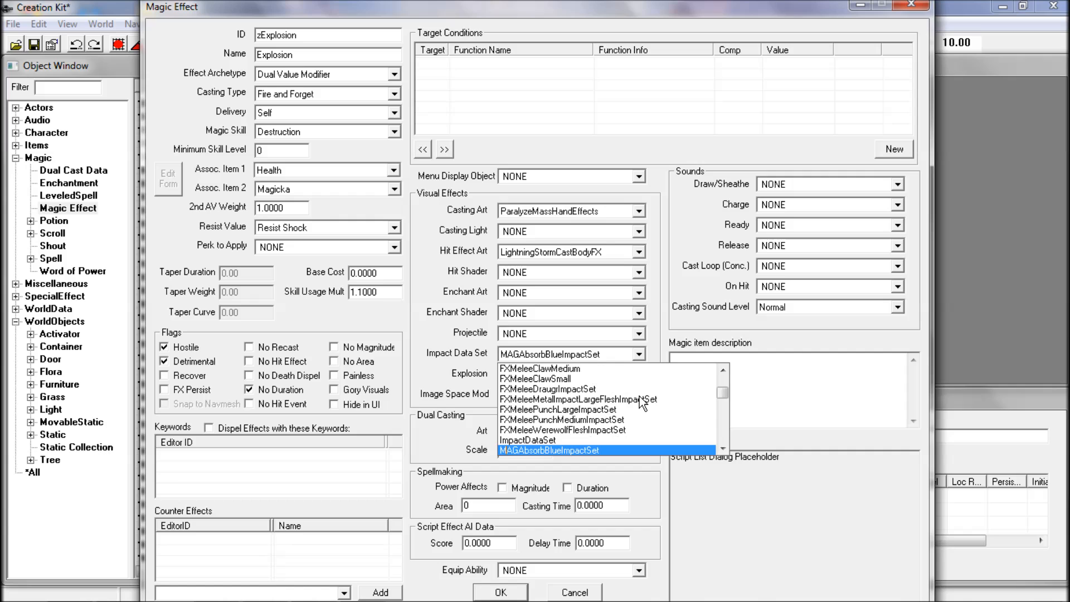
{"action": "scroll", "coordinate": [642, 402], "scroll_direction": "down", "scroll_amount": 1}
{"action": "scroll", "coordinate": [639, 396], "scroll_direction": "down", "scroll_amount": 5}
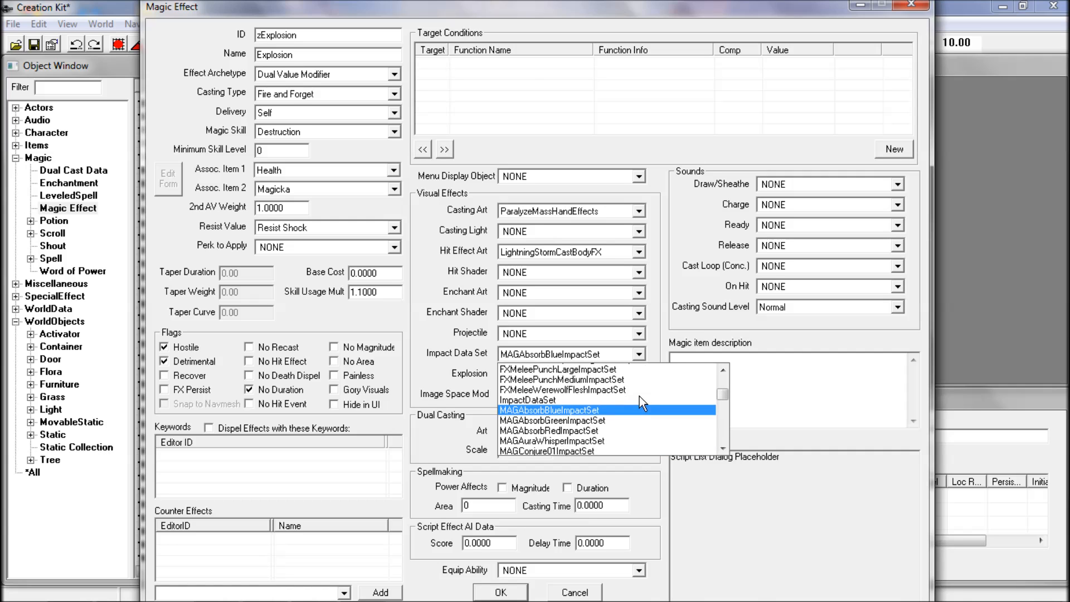
{"action": "scroll", "coordinate": [635, 397], "scroll_direction": "down", "scroll_amount": 3}
{"action": "scroll", "coordinate": [635, 397], "scroll_direction": "down", "scroll_amount": 7}
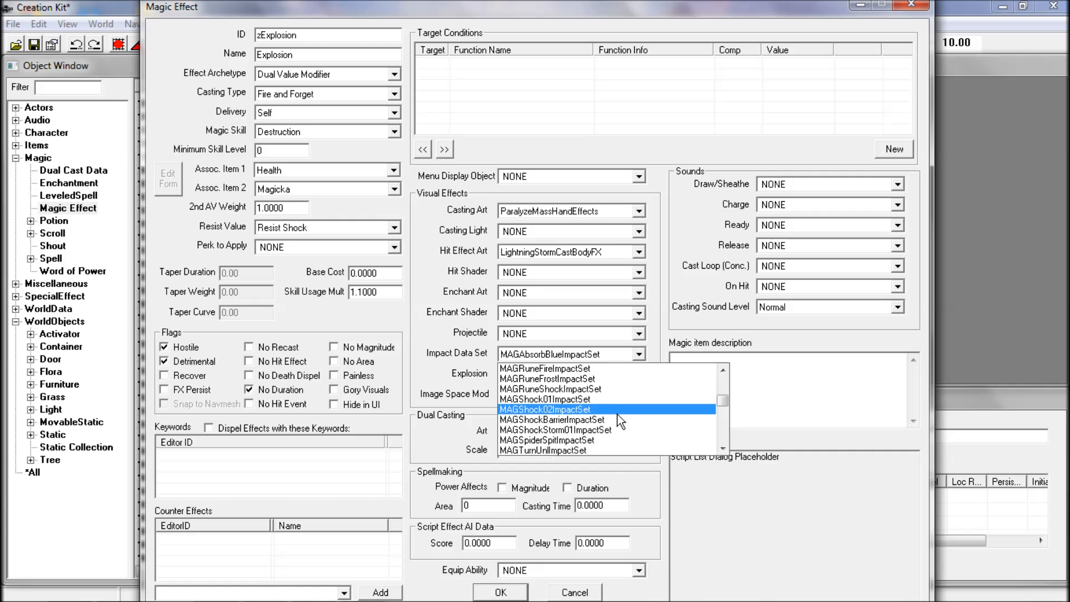
{"action": "left_click", "coordinate": [607, 430]}
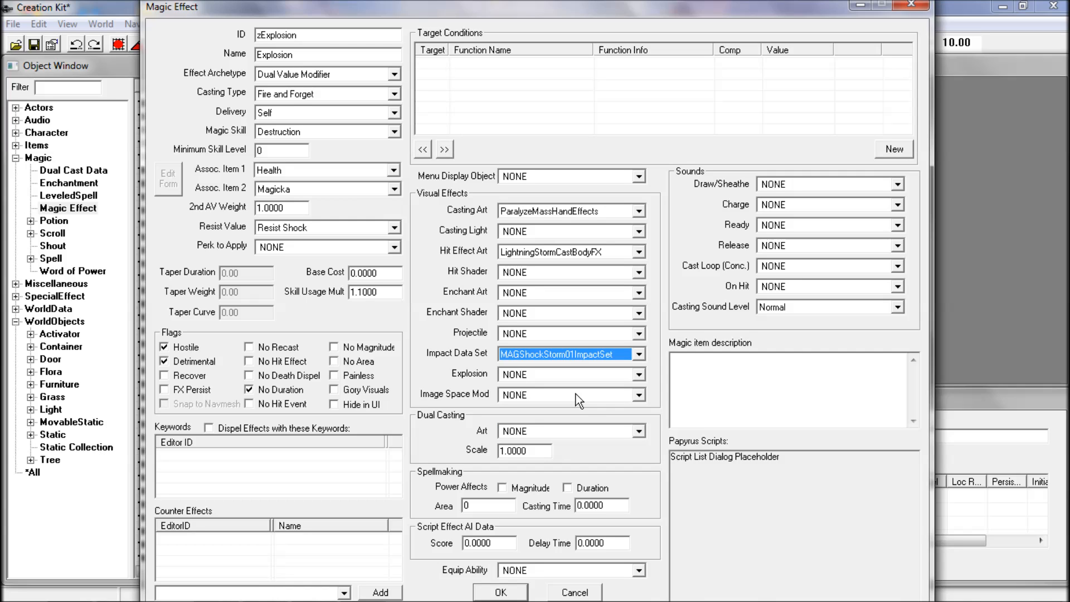
Set the explosion effect's explosion to ExplosionRuneShock01
{"action": "left_click", "coordinate": [639, 375]}
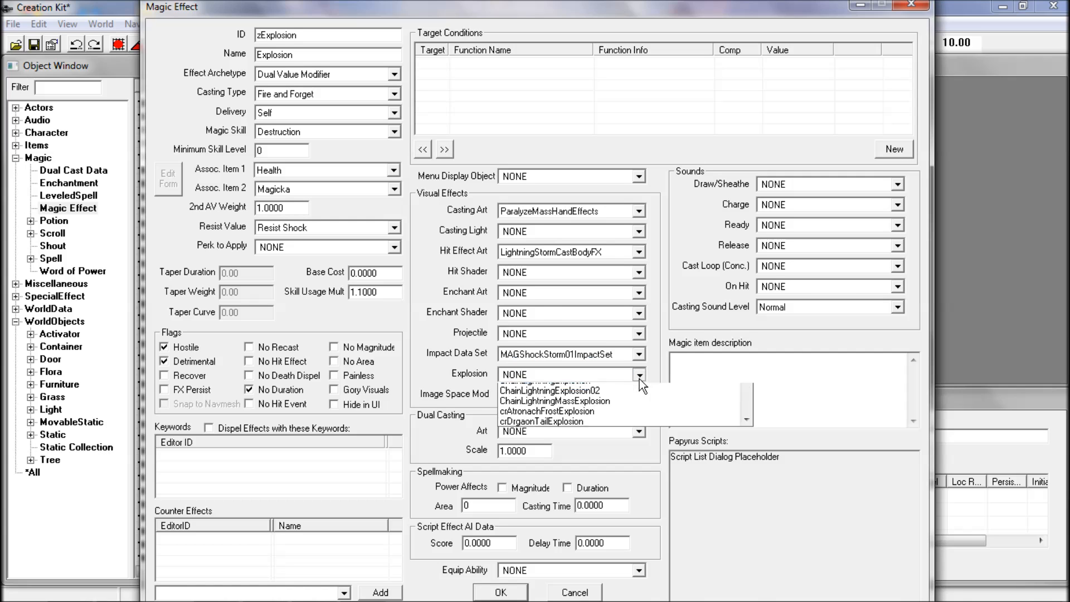
{"action": "scroll", "coordinate": [618, 412], "scroll_direction": "down", "scroll_amount": 5}
{"action": "scroll", "coordinate": [618, 420], "scroll_direction": "up", "scroll_amount": 5}
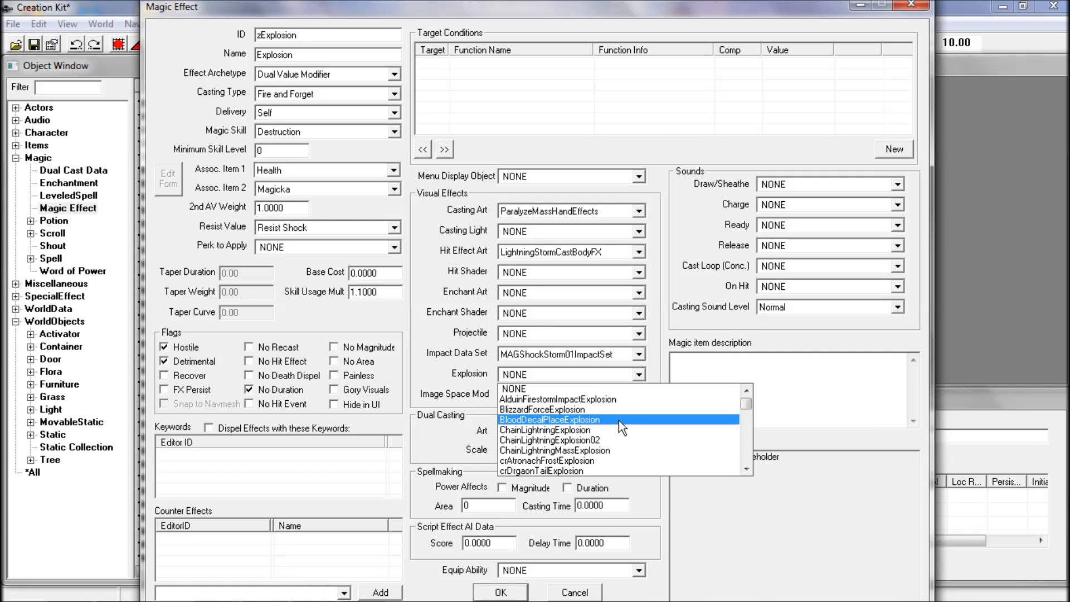
{"action": "scroll", "coordinate": [618, 420], "scroll_direction": "down", "scroll_amount": 4}
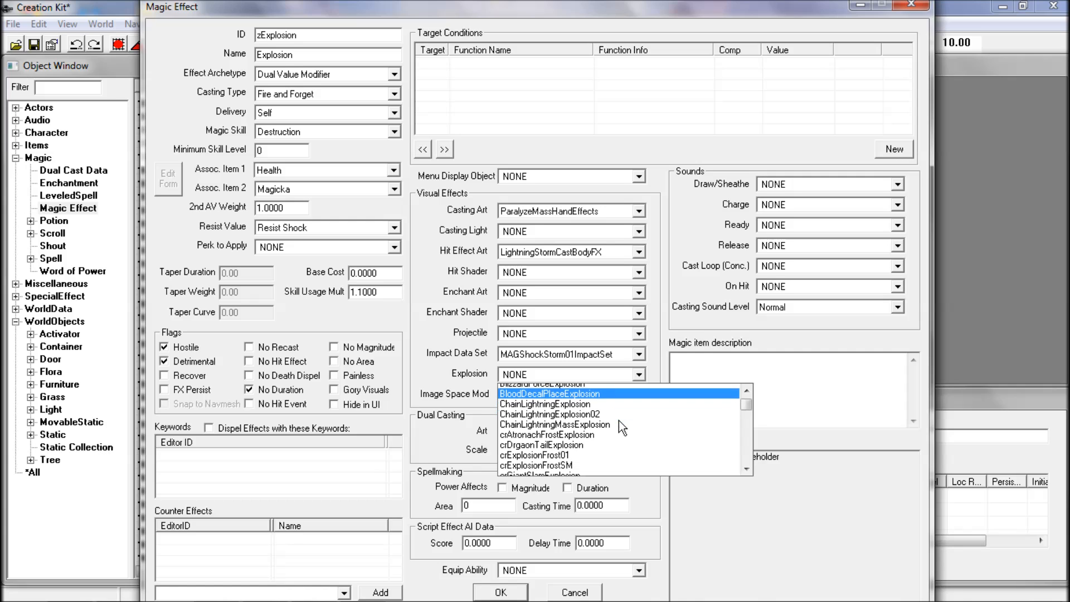
{"action": "scroll", "coordinate": [619, 421], "scroll_direction": "down", "scroll_amount": 3}
{"action": "scroll", "coordinate": [619, 421], "scroll_direction": "down", "scroll_amount": 1}
{"action": "scroll", "coordinate": [619, 420], "scroll_direction": "up", "scroll_amount": 1}
{"action": "scroll", "coordinate": [618, 420], "scroll_direction": "down", "scroll_amount": 1}
{"action": "scroll", "coordinate": [619, 420], "scroll_direction": "up", "scroll_amount": 1}
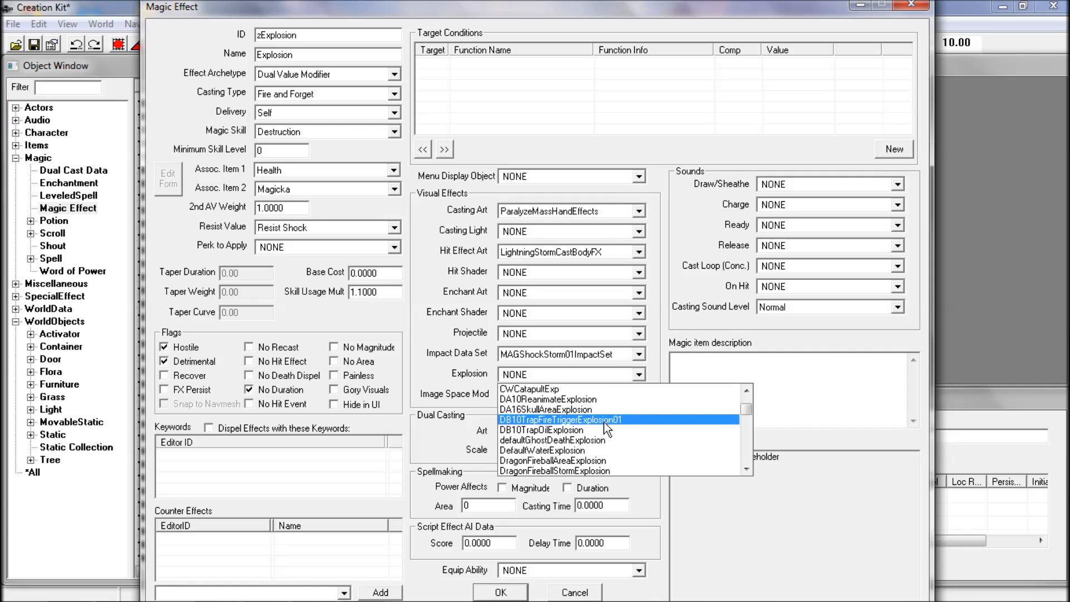
{"action": "scroll", "coordinate": [638, 420], "scroll_direction": "down", "scroll_amount": 1}
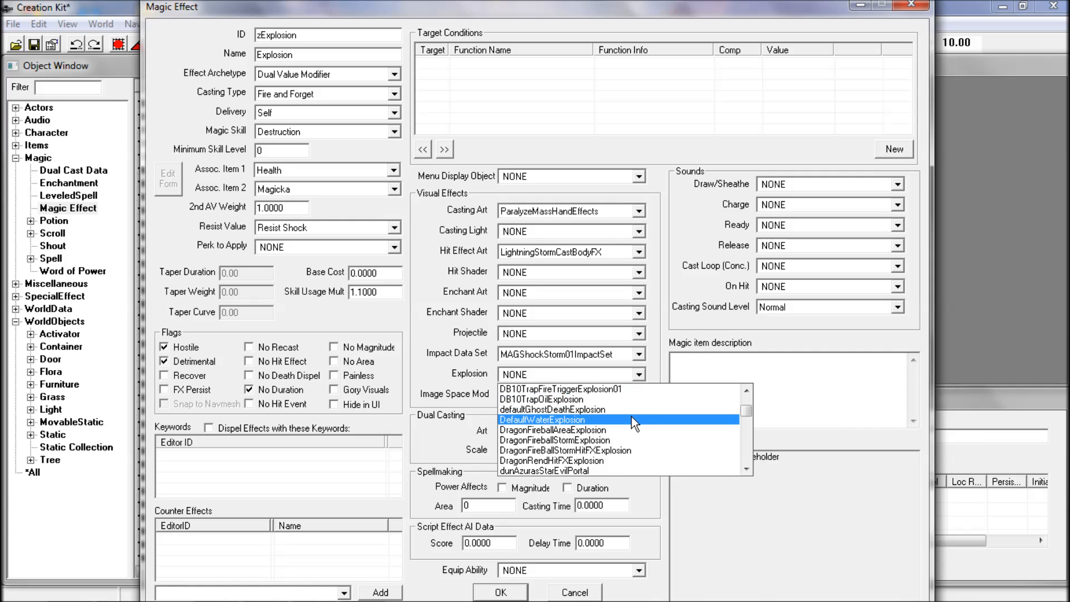
{"action": "scroll", "coordinate": [630, 416], "scroll_direction": "down", "scroll_amount": 1}
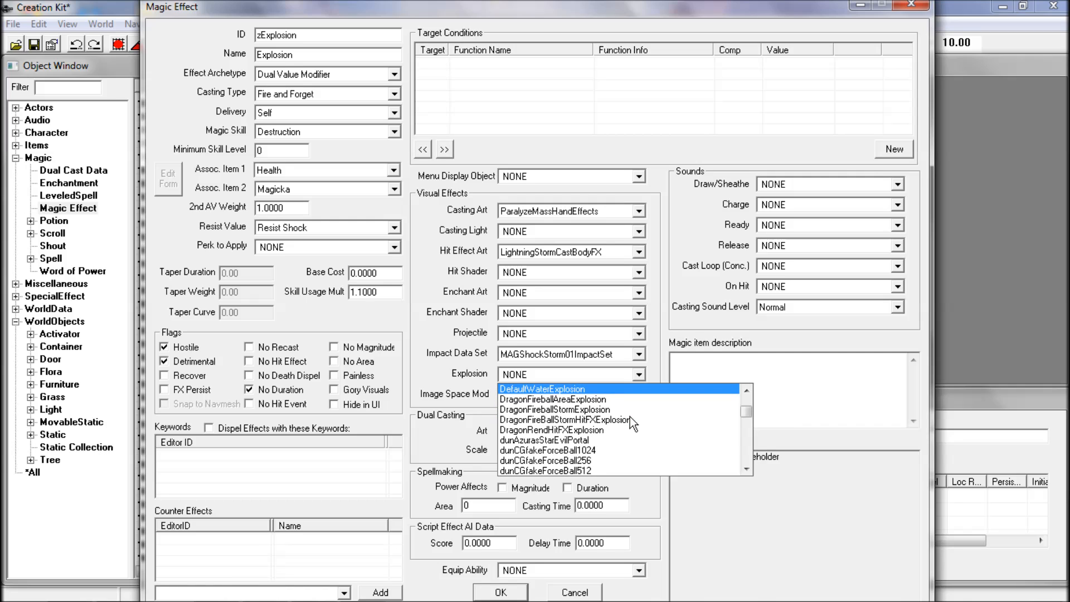
{"action": "scroll", "coordinate": [629, 416], "scroll_direction": "up", "scroll_amount": 1}
{"action": "scroll", "coordinate": [630, 416], "scroll_direction": "down", "scroll_amount": 1}
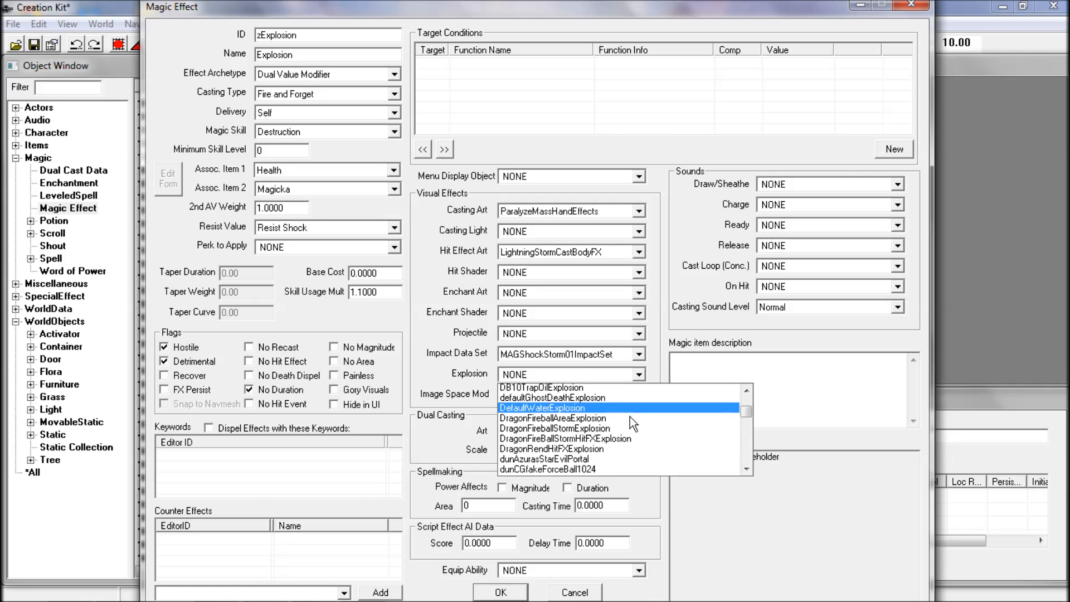
{"action": "scroll", "coordinate": [630, 416], "scroll_direction": "down", "scroll_amount": 3}
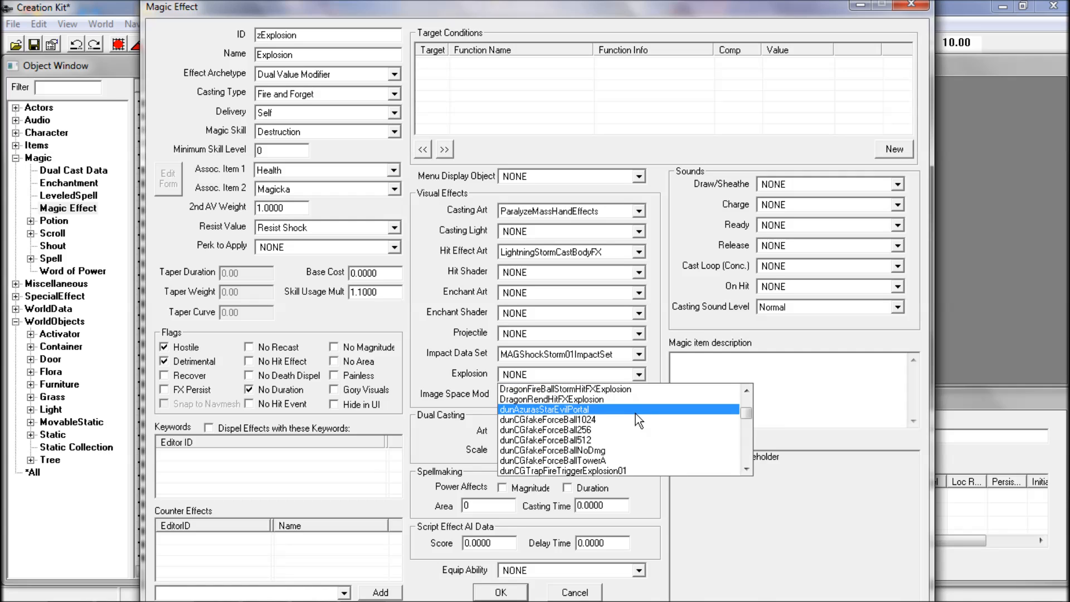
{"action": "scroll", "coordinate": [633, 414], "scroll_direction": "down", "scroll_amount": 1}
{"action": "scroll", "coordinate": [664, 418], "scroll_direction": "down", "scroll_amount": 1}
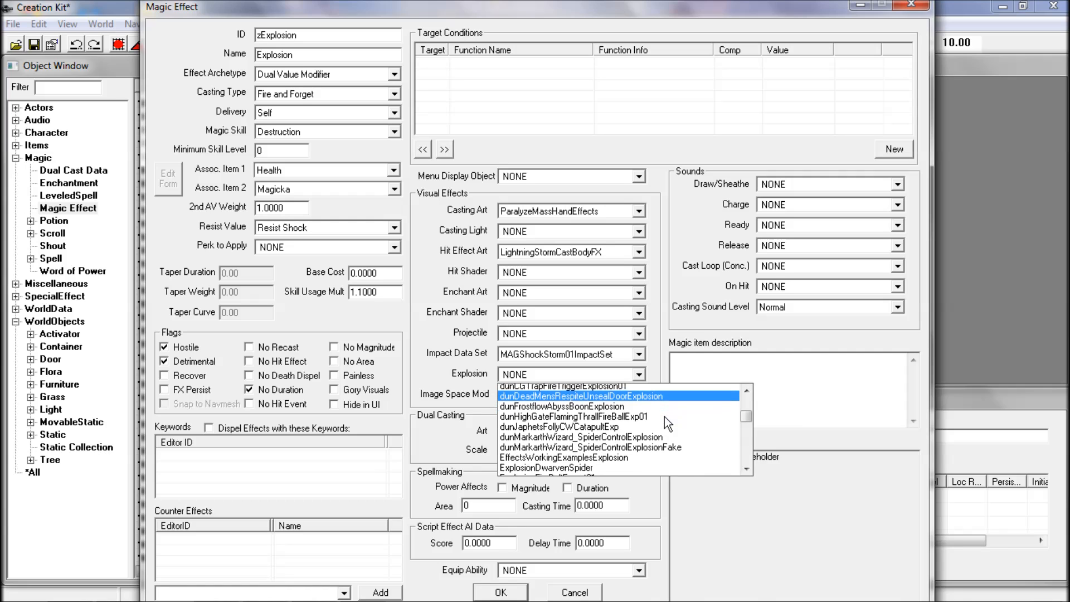
{"action": "scroll", "coordinate": [664, 418], "scroll_direction": "down", "scroll_amount": 1}
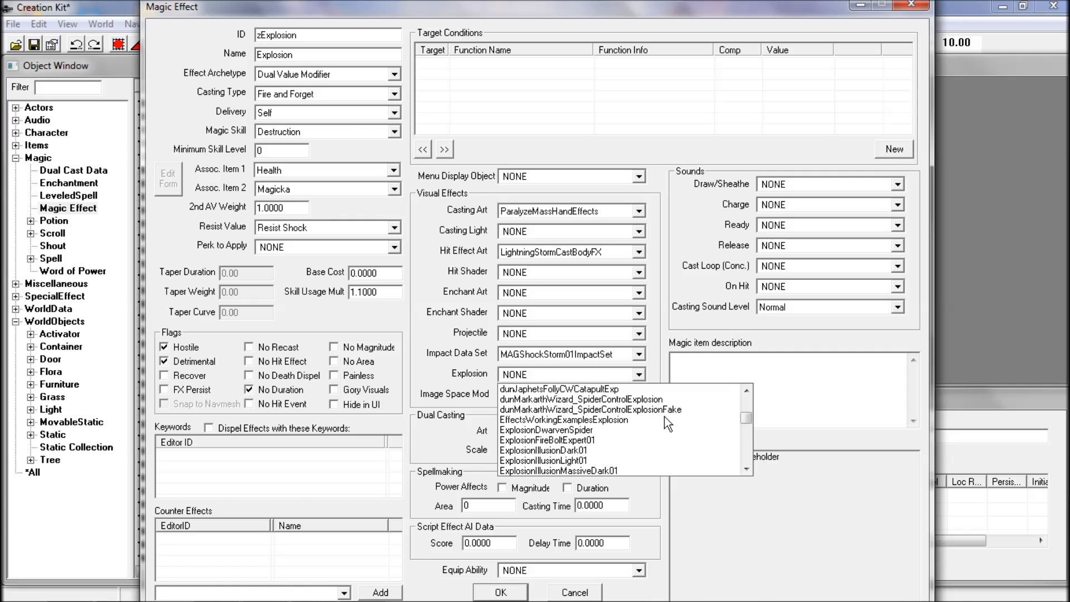
{"action": "scroll", "coordinate": [664, 416], "scroll_direction": "down", "scroll_amount": 2}
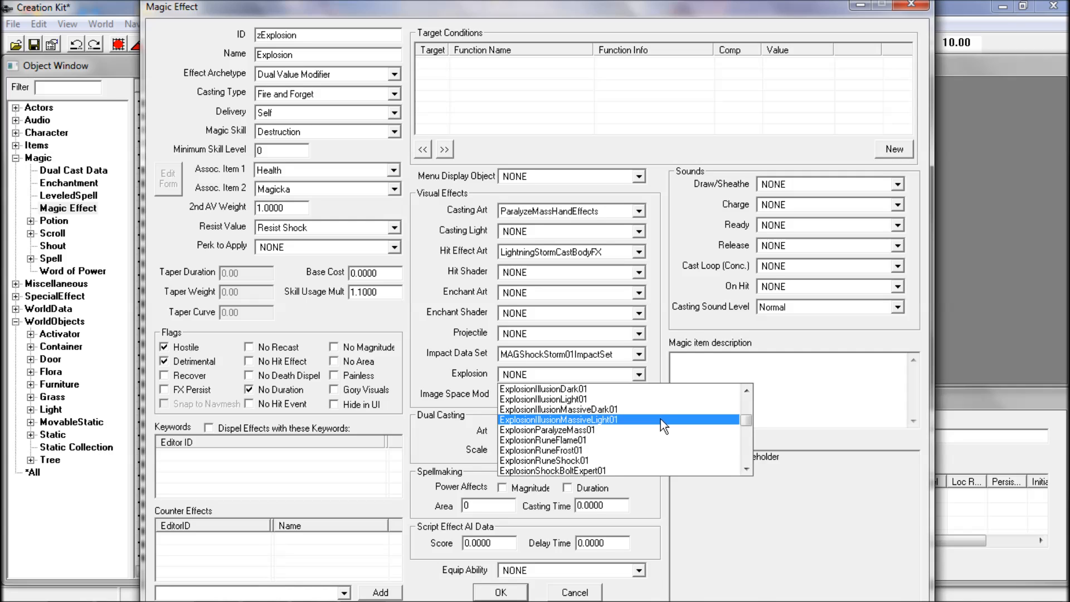
{"action": "scroll", "coordinate": [660, 419], "scroll_direction": "up", "scroll_amount": 1}
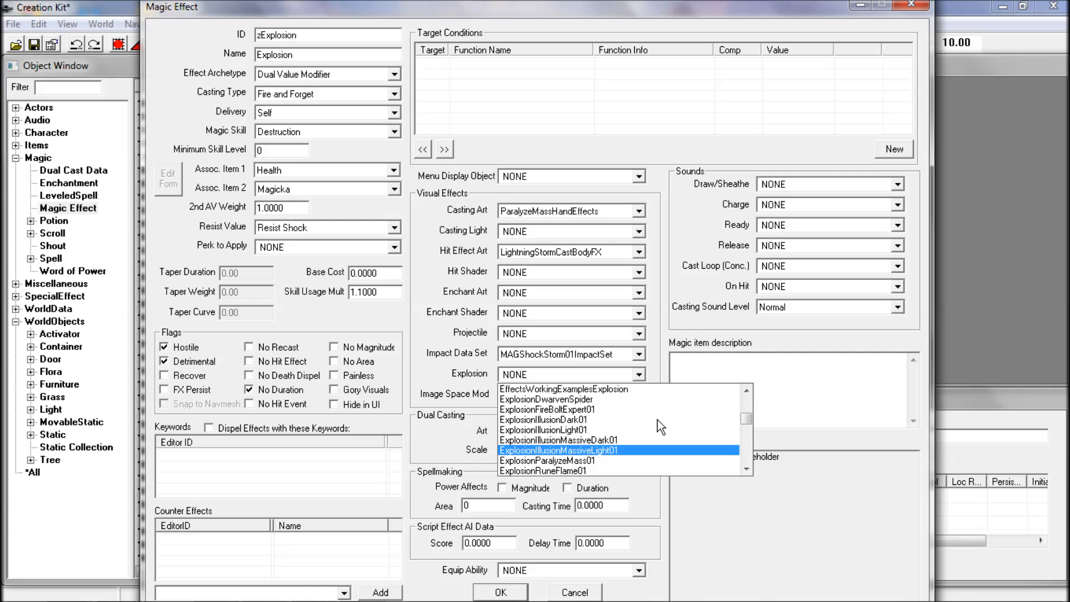
{"action": "scroll", "coordinate": [660, 426], "scroll_direction": "down", "scroll_amount": 3}
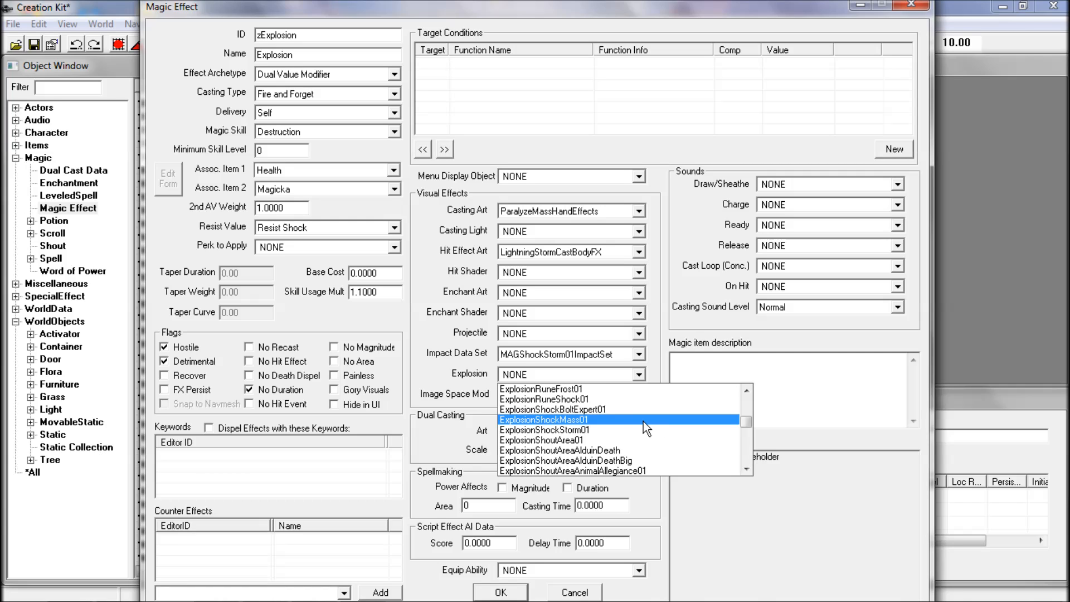
{"action": "left_click", "coordinate": [578, 400]}
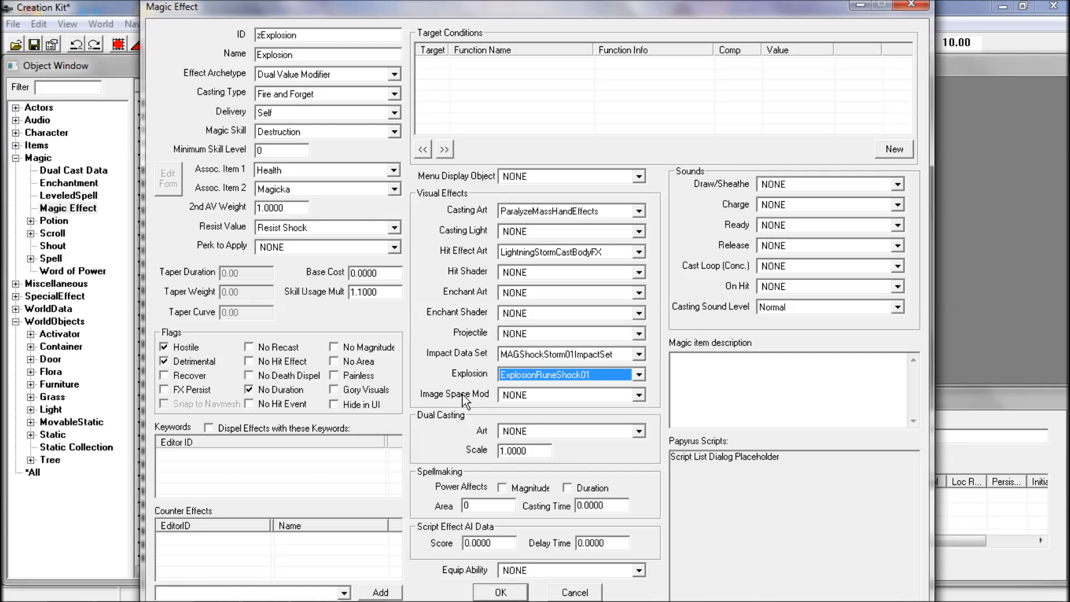
{"action": "key", "text": "Down"}
Make power affect the effect's magnitude in spellmaking and set its area to 25
{"action": "left_click", "coordinate": [502, 488]}
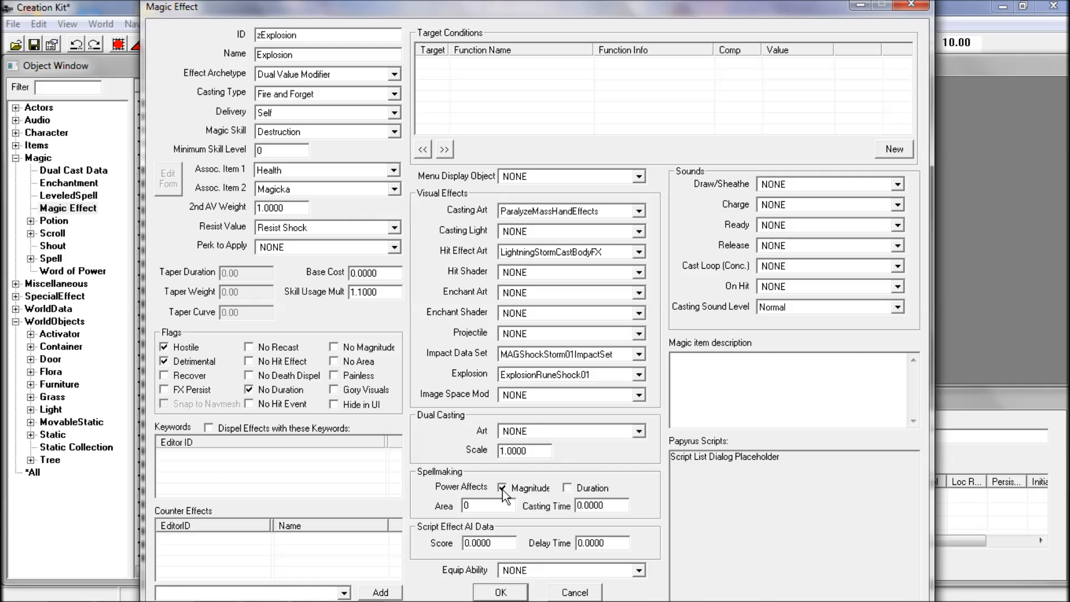
{"action": "left_click_drag", "start_coordinate": [472, 506], "coordinate": [462, 508]}
{"action": "type", "text": "25"}
Set the effect's spellmaking casting time to 2.5 and save the magic effect
{"action": "left_click", "coordinate": [580, 504]}
{"action": "type", "text": "2."}
{"action": "type", "text": "5"}
{"action": "type", "text": "."}
{"action": "left_click", "coordinate": [501, 591]}
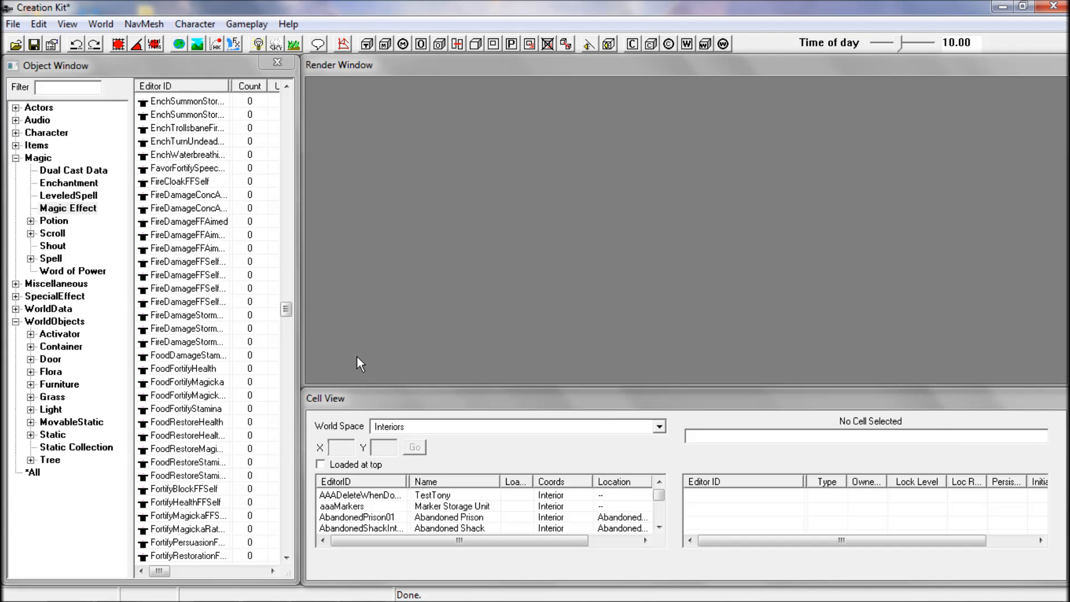